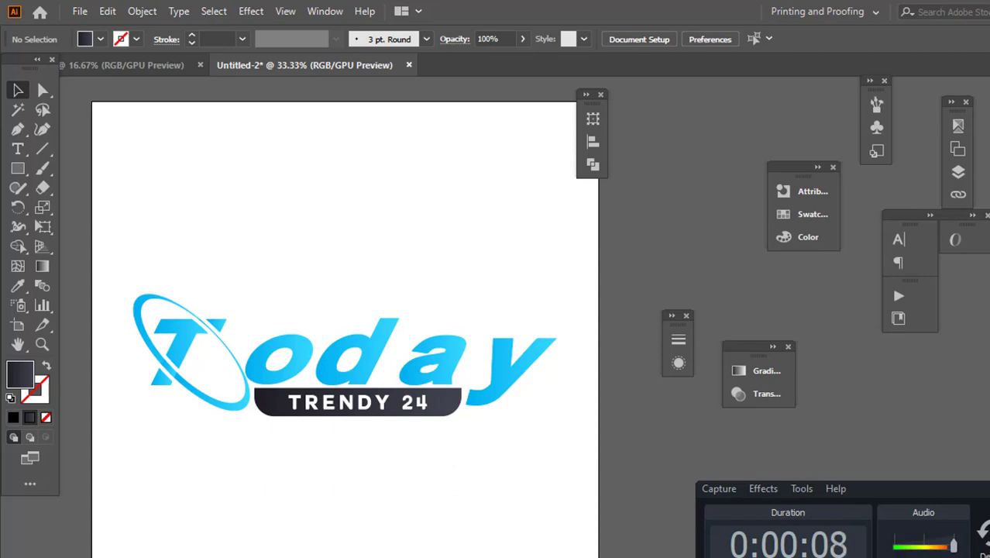
Step: Create a new 1200 × 1200 px document from the Web presets
{"action": "scroll", "coordinate": [422, 369], "scroll_direction": "up", "scroll_amount": 2}
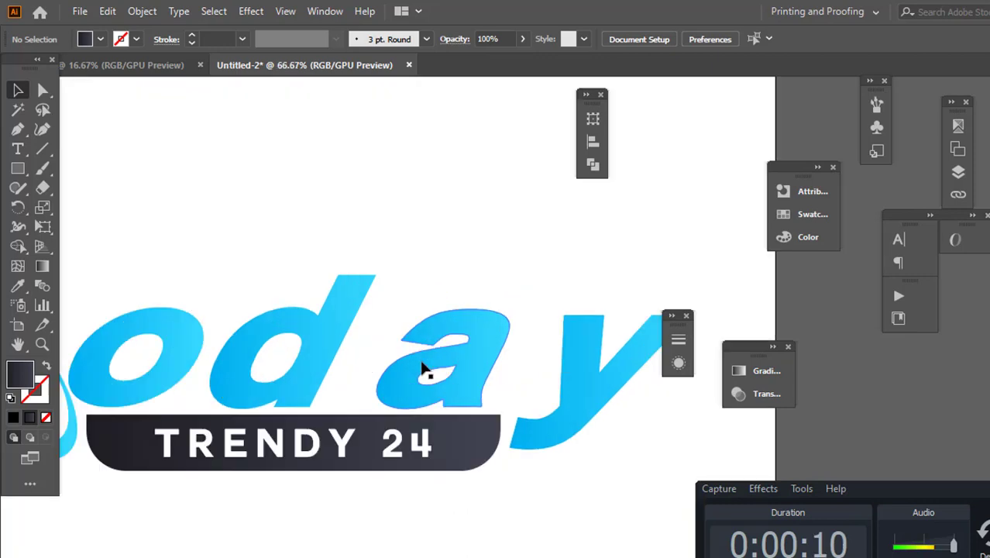
{"action": "scroll", "coordinate": [422, 368], "scroll_direction": "down", "scroll_amount": 1}
{"action": "scroll", "coordinate": [427, 375], "scroll_direction": "down", "scroll_amount": 1}
{"action": "scroll", "coordinate": [194, 339], "scroll_direction": "up", "scroll_amount": 1}
{"action": "scroll", "coordinate": [175, 337], "scroll_direction": "up", "scroll_amount": 1}
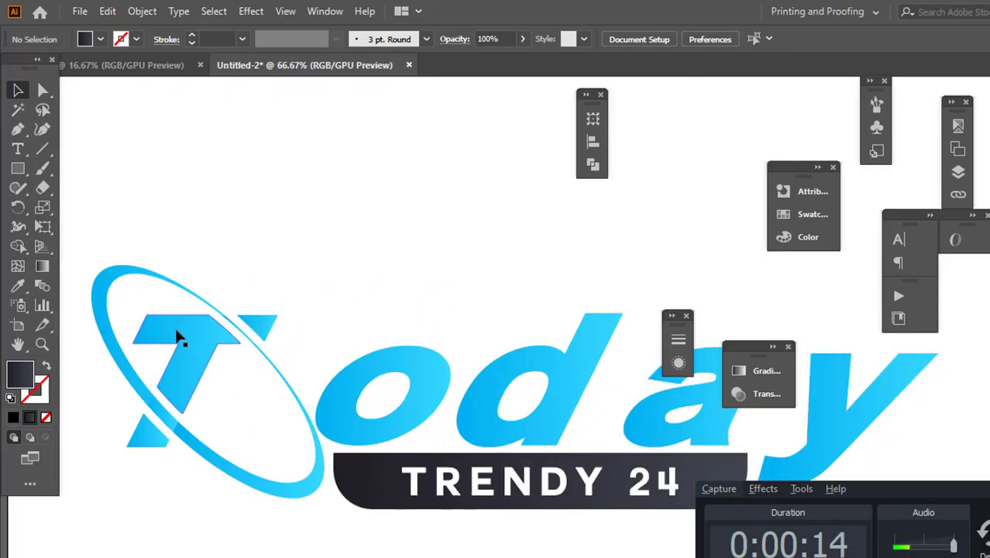
{"action": "scroll", "coordinate": [176, 337], "scroll_direction": "down", "scroll_amount": 1}
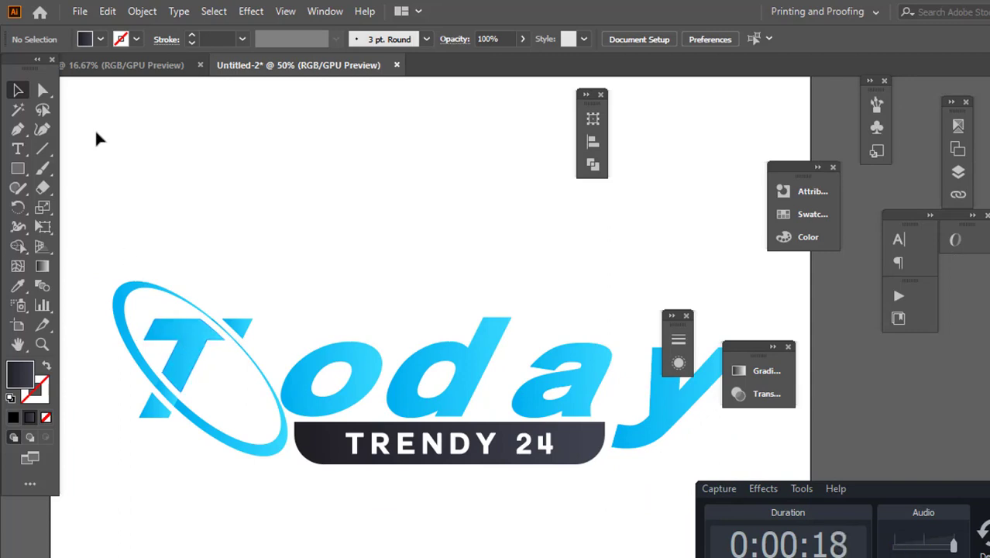
{"action": "left_click", "coordinate": [80, 13]}
{"action": "left_click", "coordinate": [97, 31]}
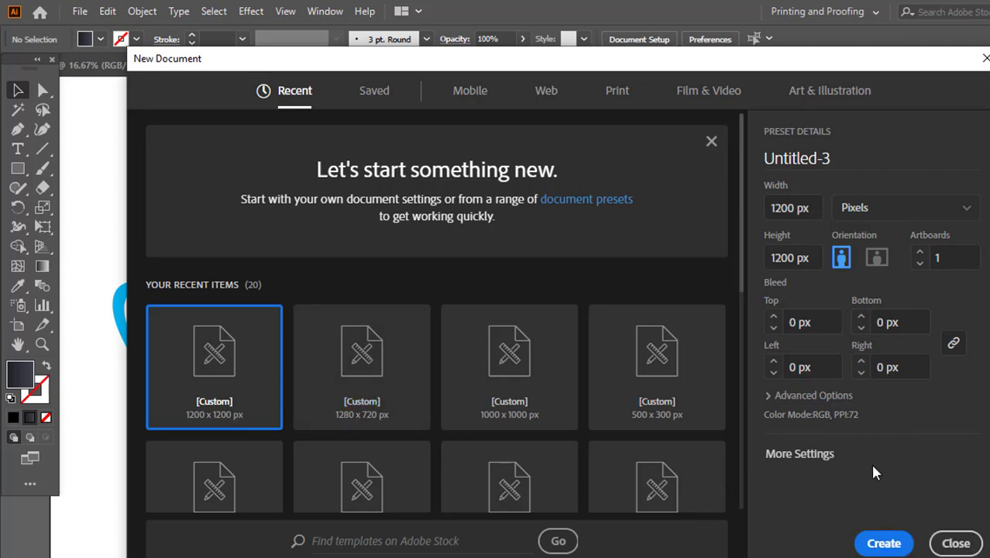
{"action": "left_click", "coordinate": [550, 94]}
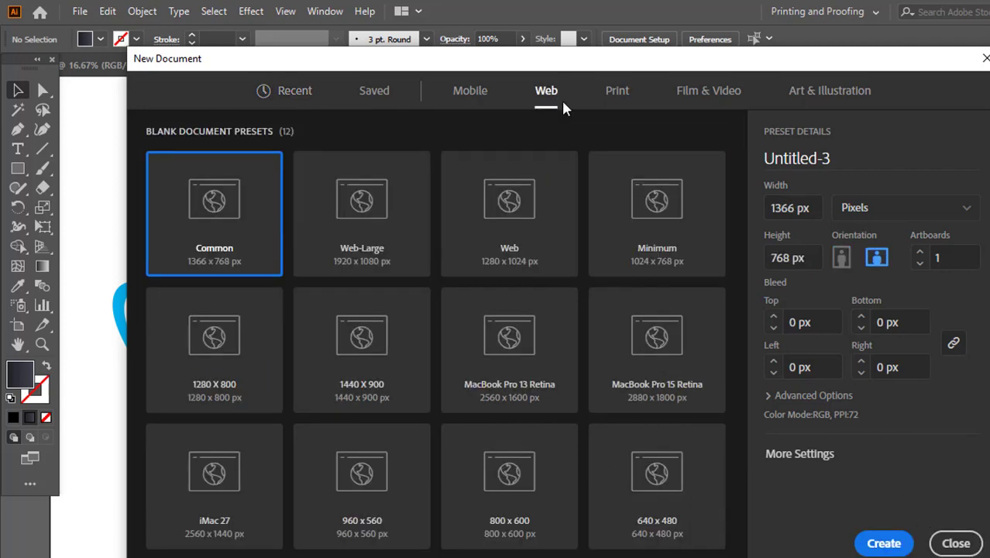
{"action": "left_click", "coordinate": [796, 206]}
{"action": "type", "text": "1200"}
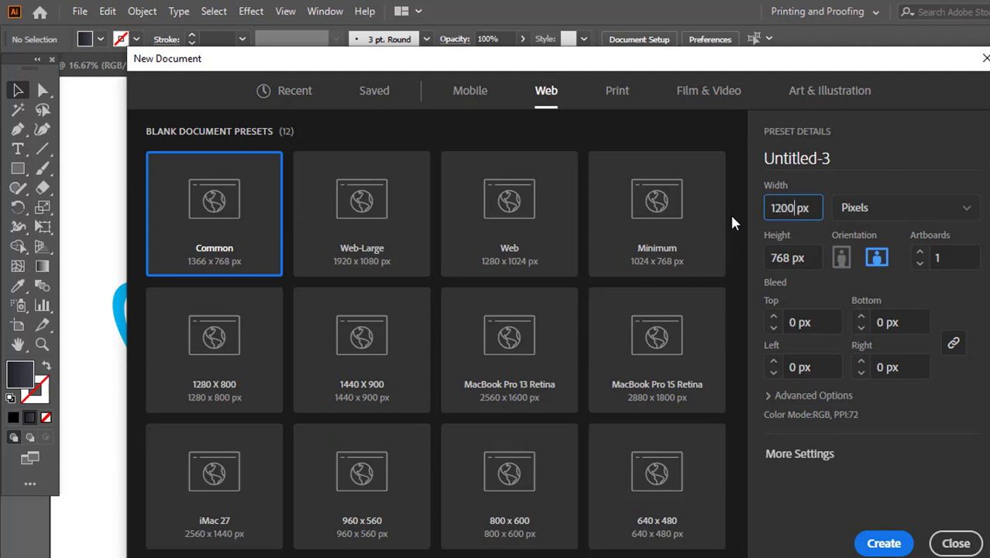
{"action": "left_click", "coordinate": [773, 260]}
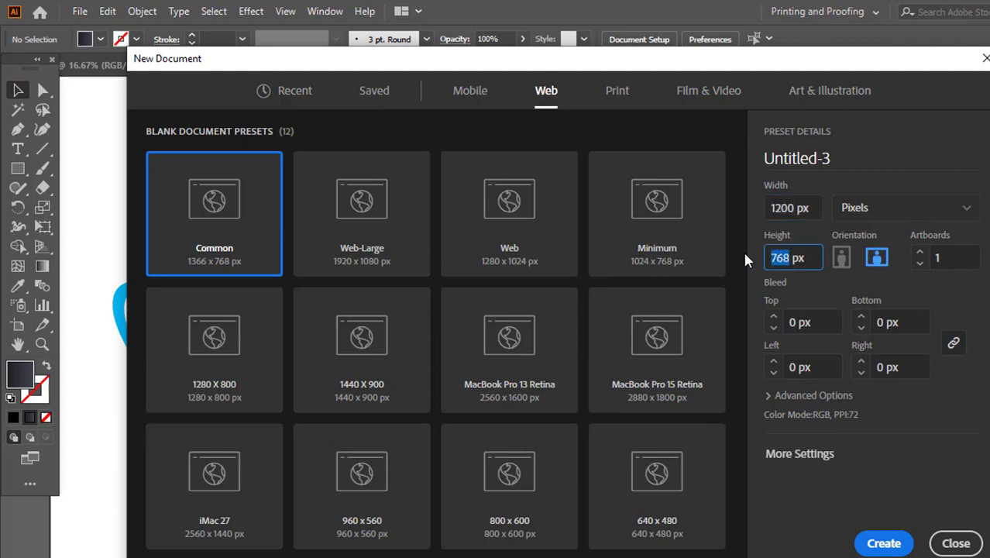
{"action": "type", "text": "1200"}
{"action": "left_click", "coordinate": [906, 542]}
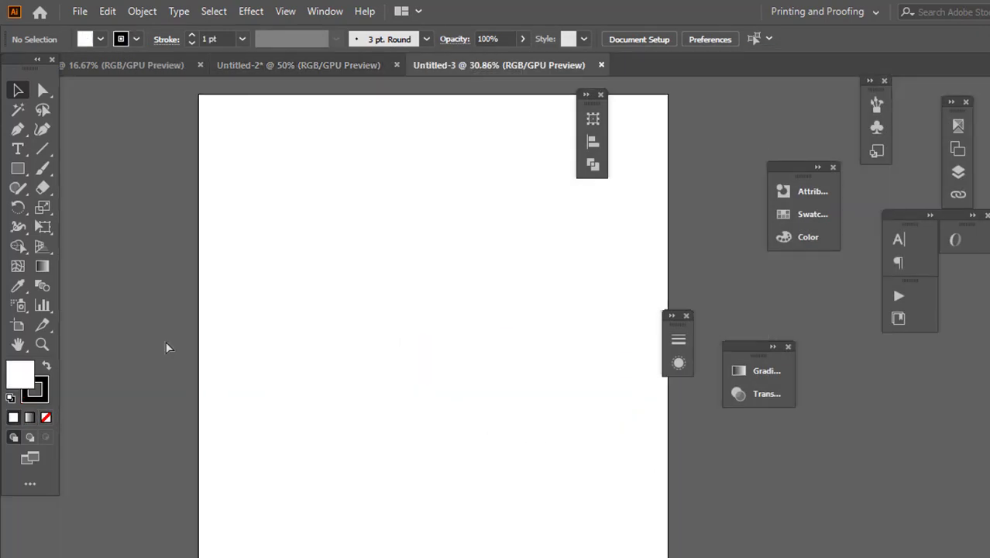
Step: Type 'Today', scale it up, and place a copy below it
{"action": "left_click", "coordinate": [18, 149]}
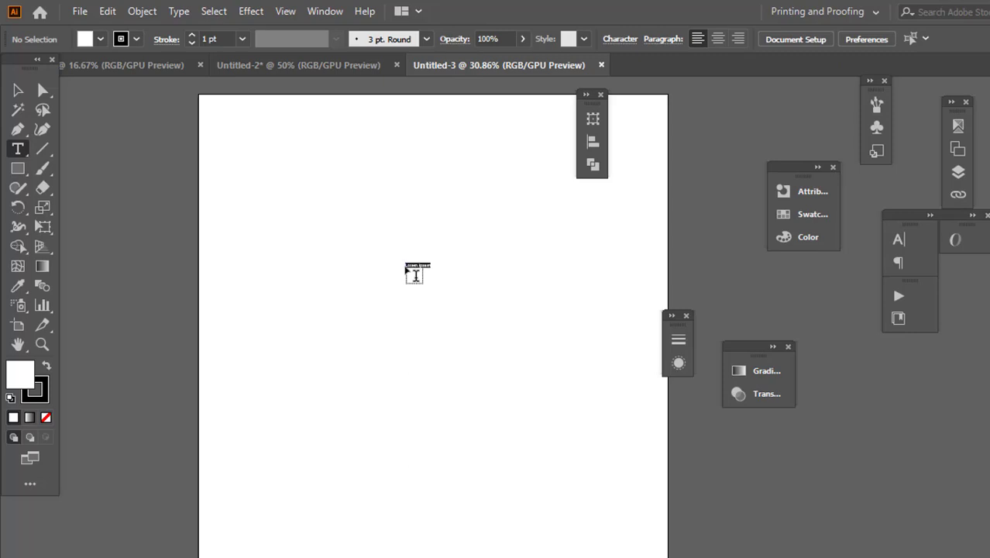
{"action": "scroll", "coordinate": [416, 271], "scroll_direction": "up", "scroll_amount": 6}
{"action": "type", "text": "T"}
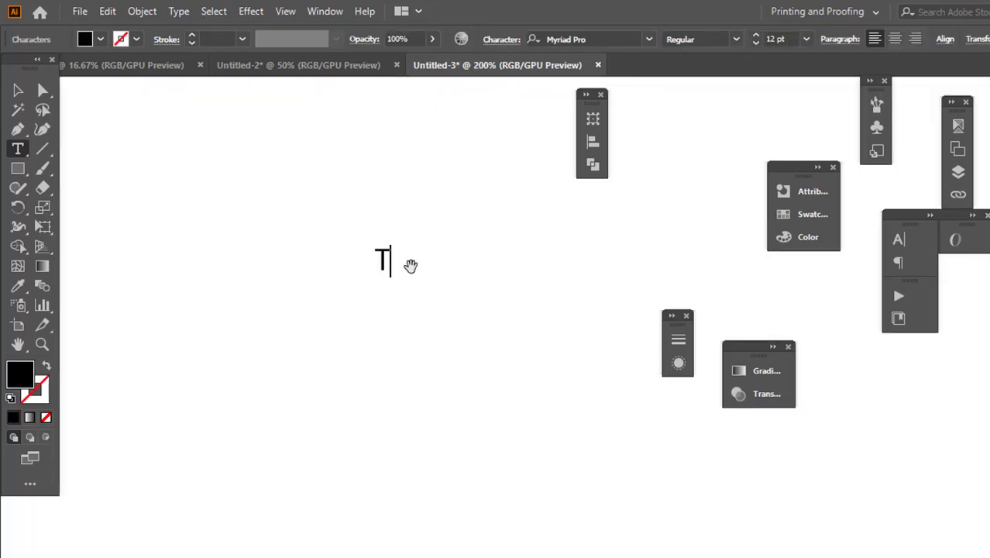
{"action": "type", "text": "oday"}
{"action": "left_click", "coordinate": [18, 89]}
{"action": "scroll", "coordinate": [463, 294], "scroll_direction": "down", "scroll_amount": 4}
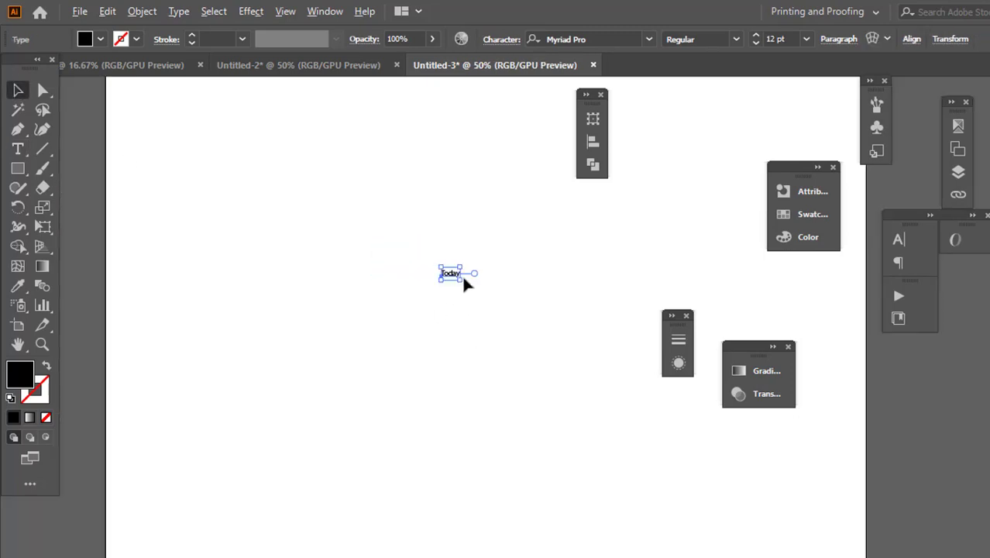
{"action": "left_click_drag", "start_coordinate": [462, 280], "coordinate": [699, 411]}
{"action": "left_click_drag", "start_coordinate": [353, 265], "coordinate": [418, 409]}
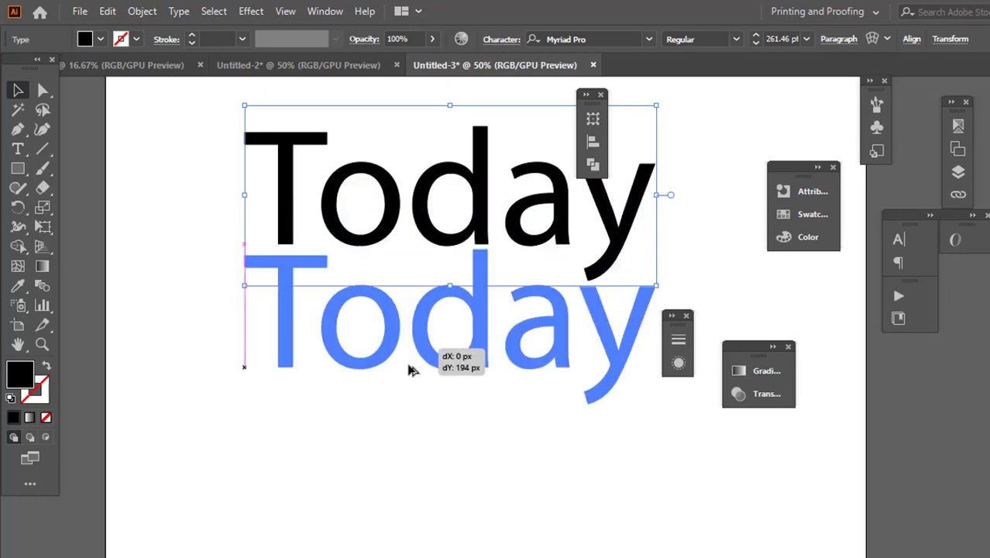
{"action": "double_click", "coordinate": [418, 409]}
{"action": "double_click", "coordinate": [419, 409]}
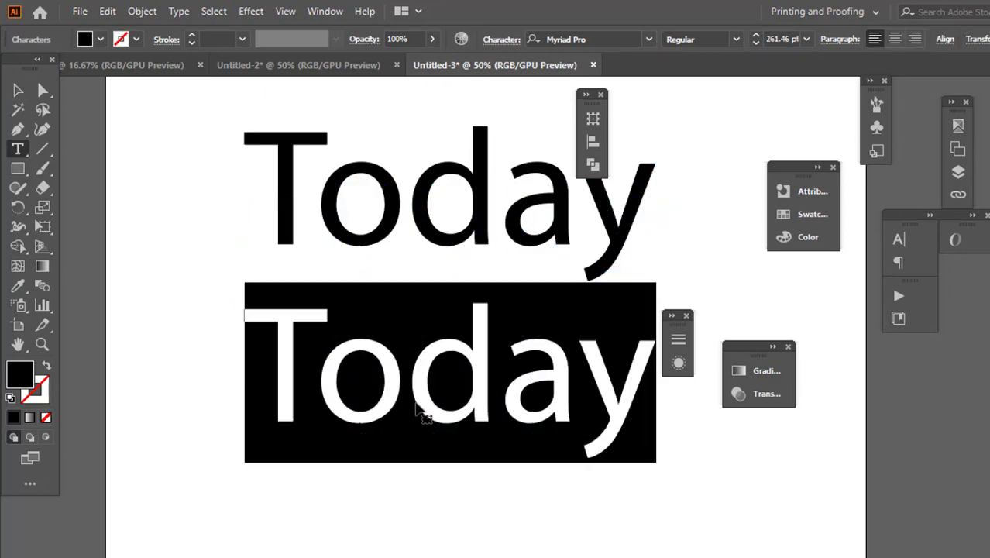
Step: Check the finished logo's wording in the original document
{"action": "left_click", "coordinate": [143, 67]}
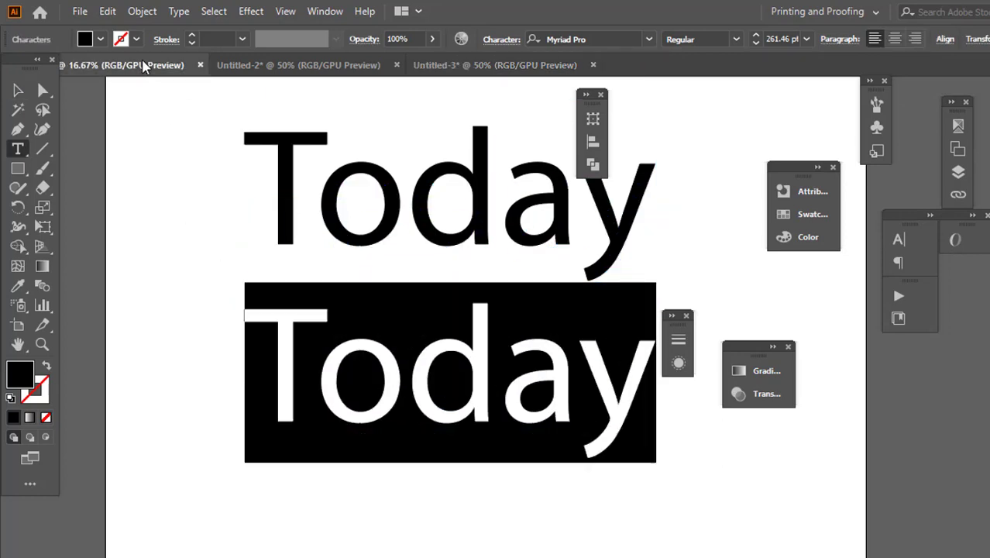
{"action": "left_click", "coordinate": [360, 316], "text": "ctrl"}
{"action": "scroll", "coordinate": [361, 303], "scroll_direction": "up", "scroll_amount": 5}
{"action": "scroll", "coordinate": [362, 302], "scroll_direction": "up", "scroll_amount": 3}
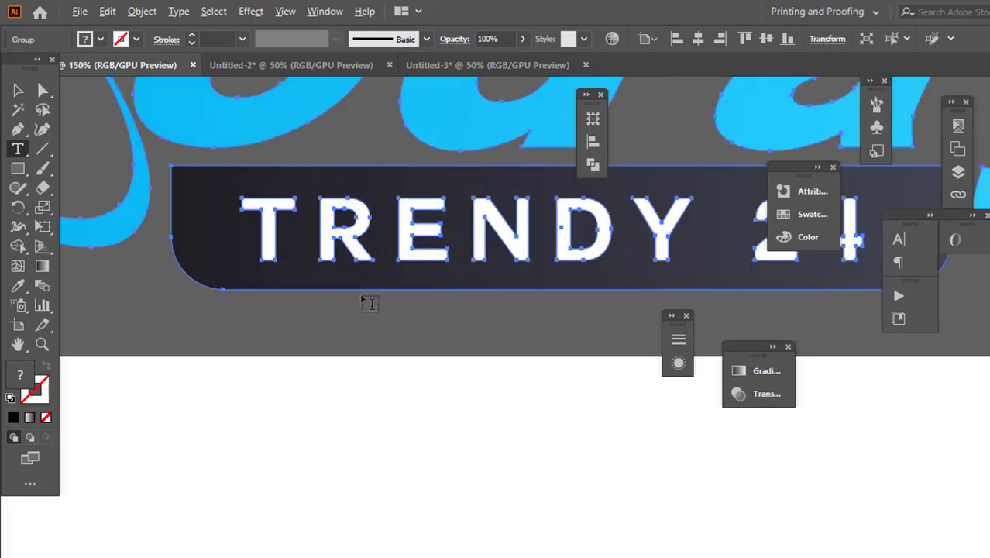
{"action": "scroll", "coordinate": [362, 304], "scroll_direction": "down", "scroll_amount": 4}
{"action": "scroll", "coordinate": [365, 306], "scroll_direction": "down", "scroll_amount": 2}
Step: Retype the lower copy as 'Trendy 24'
{"action": "left_click", "coordinate": [511, 66]}
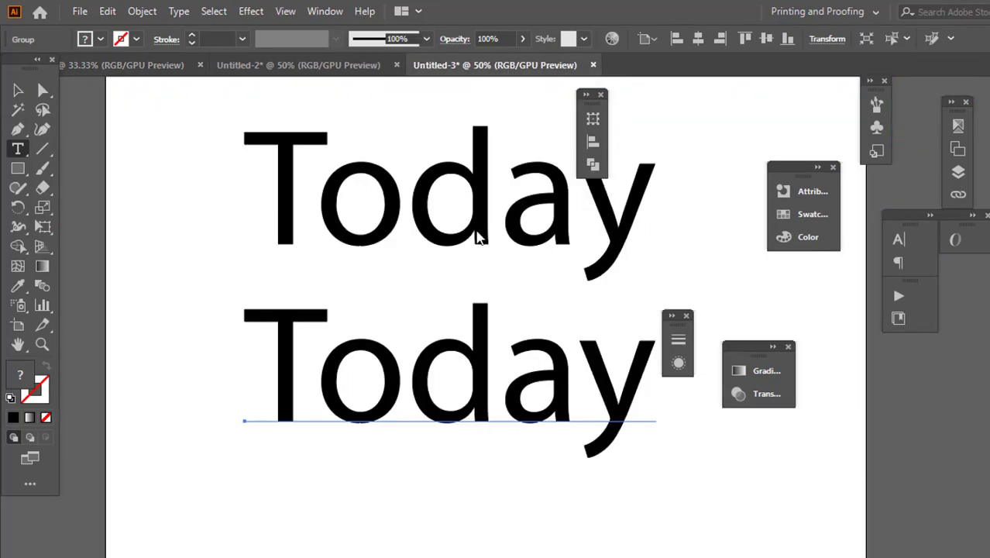
{"action": "double_click", "coordinate": [430, 380]}
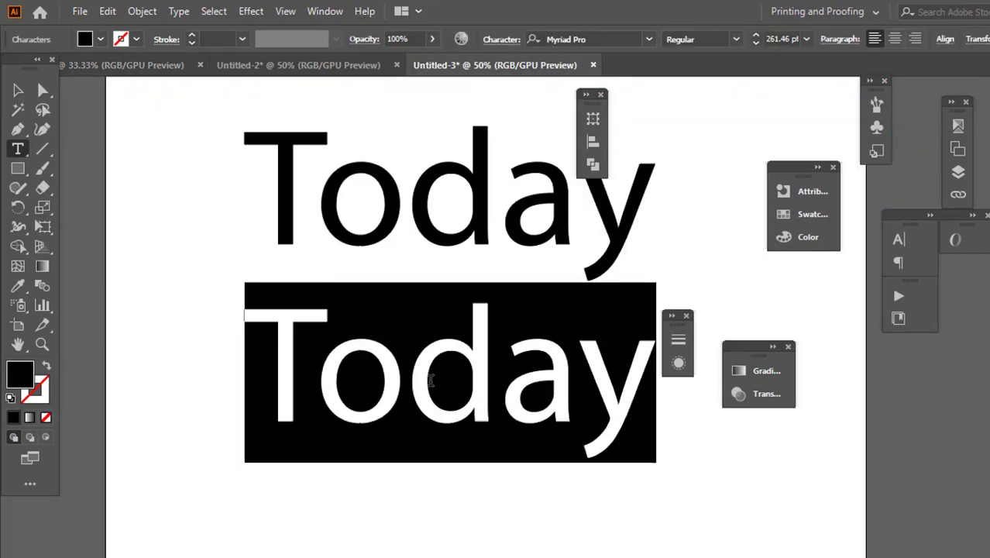
{"action": "type", "text": "Trend"}
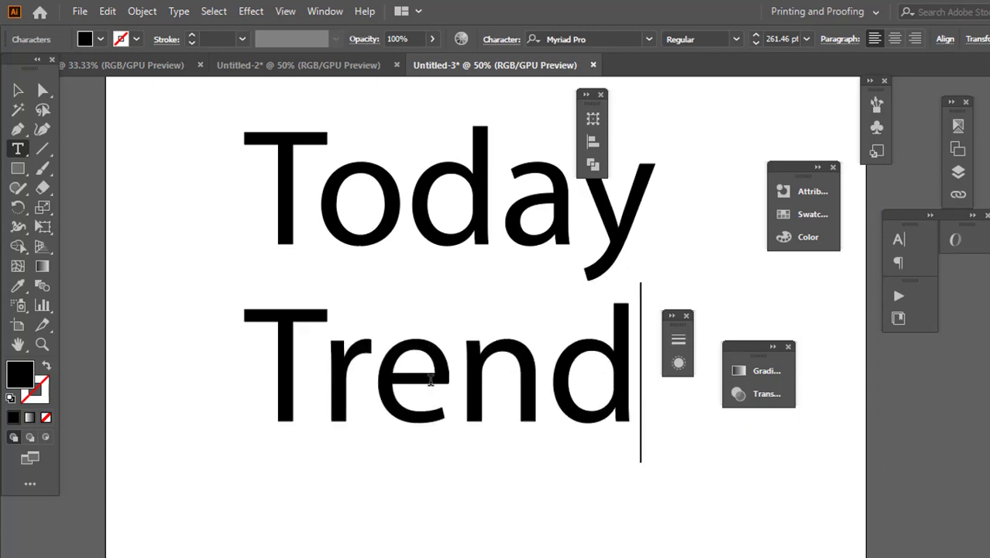
{"action": "type", "text": "y 2"}
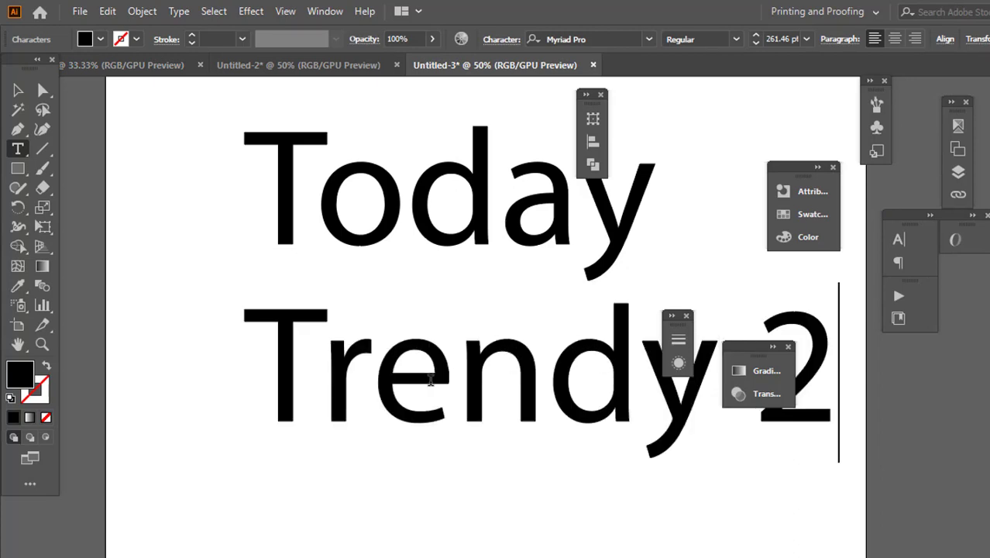
{"action": "type", "text": "4"}
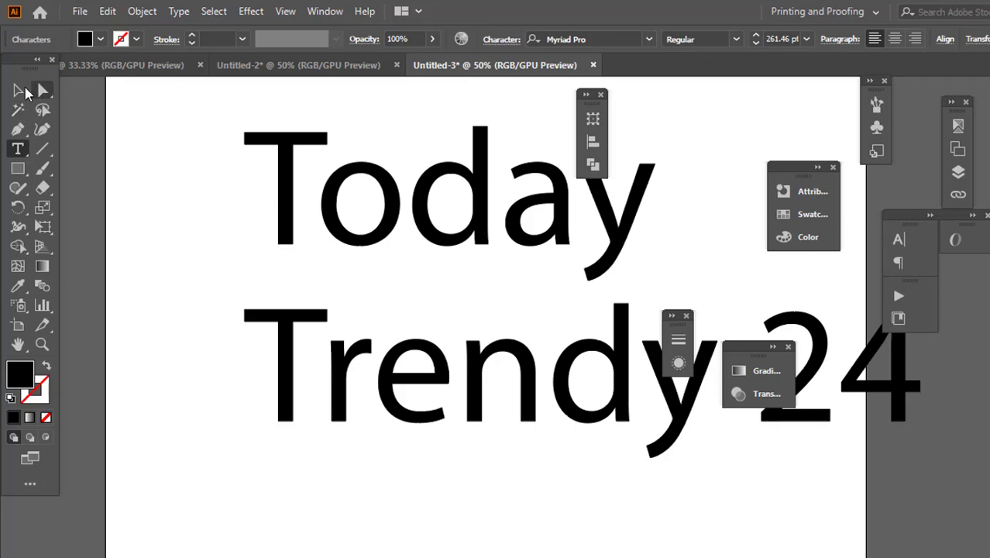
{"action": "left_click", "coordinate": [18, 90]}
Step: Move the 'Trendy 24' text above the artboard
{"action": "scroll", "coordinate": [239, 406], "scroll_direction": "down", "scroll_amount": 3, "text": "alt"}
{"action": "left_click_drag", "start_coordinate": [293, 408], "coordinate": [237, 236]}
{"action": "scroll", "coordinate": [327, 325], "scroll_direction": "up", "scroll_amount": 2, "text": "alt"}
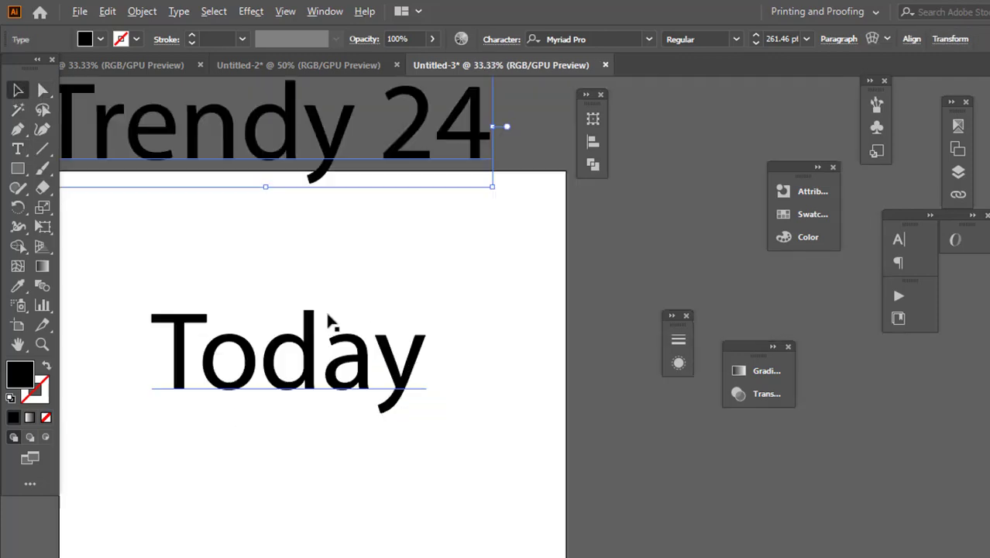
{"action": "scroll", "coordinate": [343, 343], "scroll_direction": "up", "scroll_amount": 1, "text": "alt"}
{"action": "scroll", "coordinate": [272, 348], "scroll_direction": "down", "scroll_amount": 2, "text": "alt"}
Step: Set the 'Today' text in the 13_Misa font
{"action": "left_click", "coordinate": [272, 347]}
{"action": "left_click", "coordinate": [317, 309]}
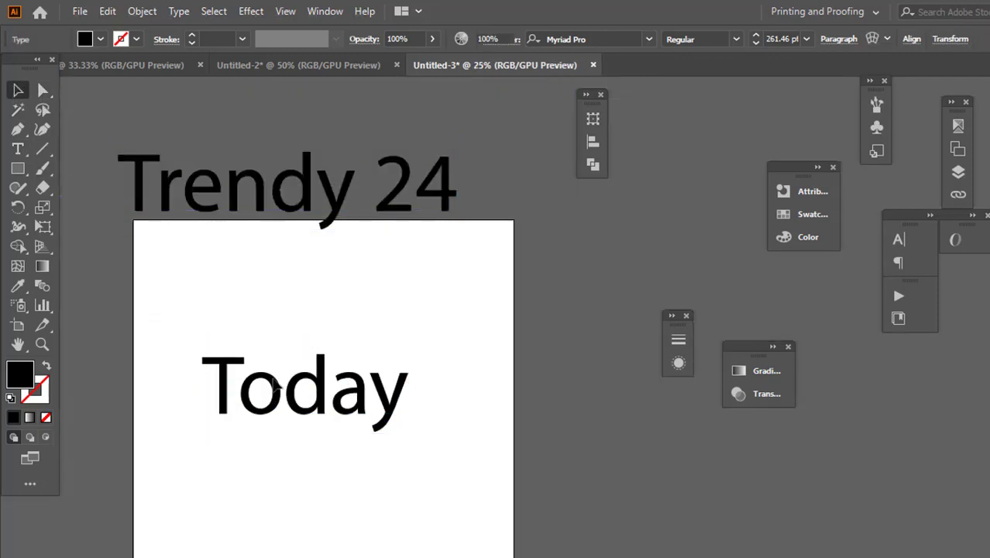
{"action": "scroll", "coordinate": [310, 333], "scroll_direction": "up", "scroll_amount": 2, "text": "alt"}
{"action": "scroll", "coordinate": [304, 223], "scroll_direction": "down", "scroll_amount": 2, "text": "alt"}
{"action": "scroll", "coordinate": [304, 223], "scroll_direction": "up", "scroll_amount": 1}
{"action": "left_click", "coordinate": [310, 294]}
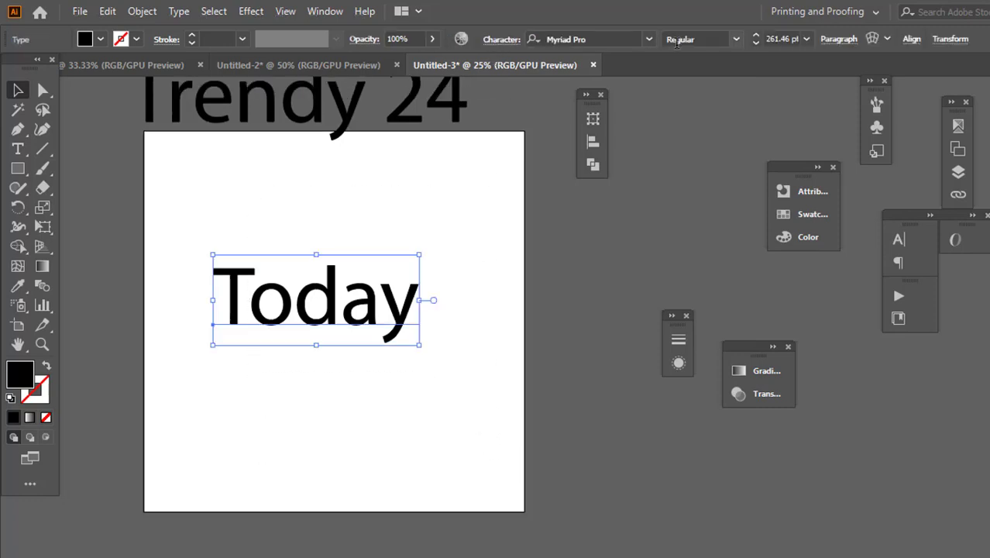
{"action": "left_click", "coordinate": [649, 38]}
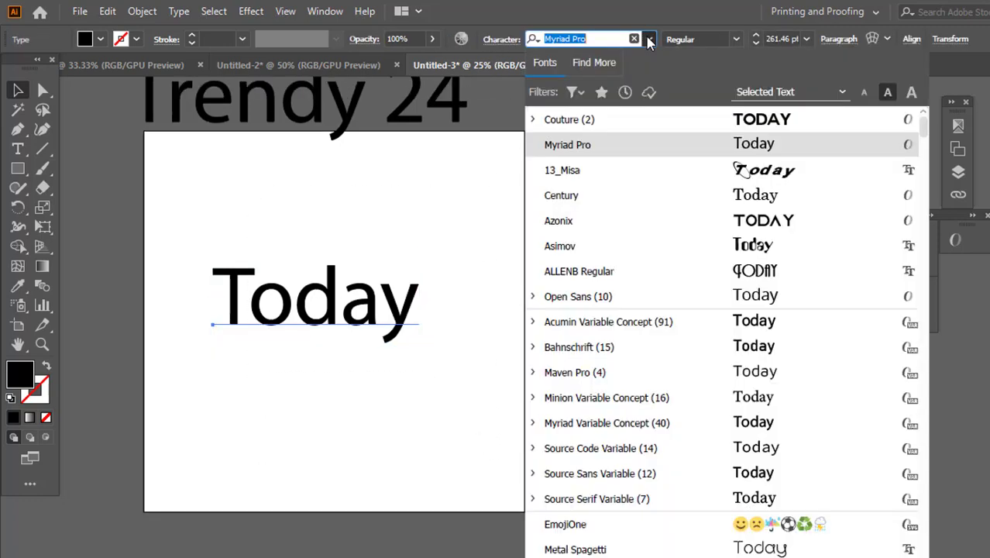
{"action": "left_click", "coordinate": [654, 169]}
{"action": "scroll", "coordinate": [420, 353], "scroll_direction": "up", "scroll_amount": 1}
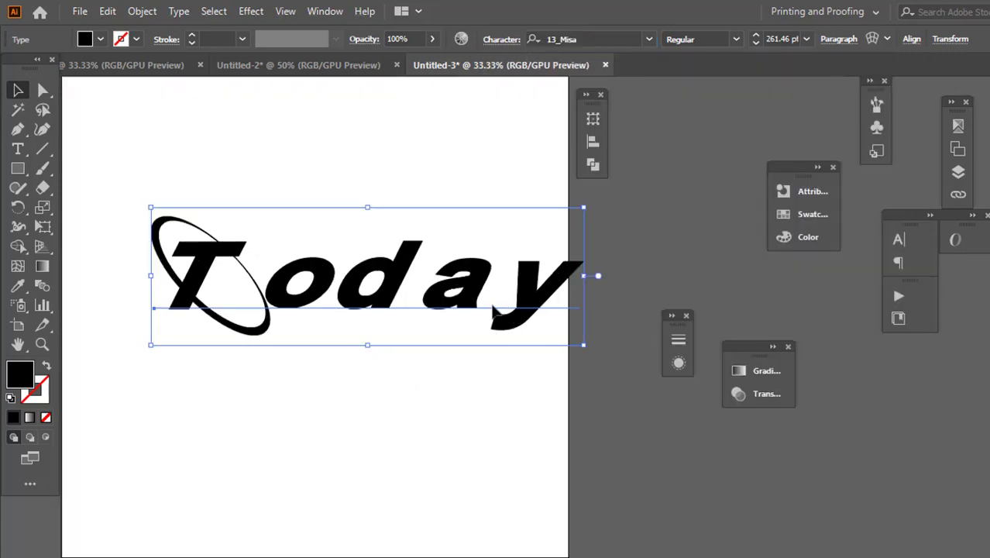
{"action": "scroll", "coordinate": [431, 306], "scroll_direction": "down", "scroll_amount": 1}
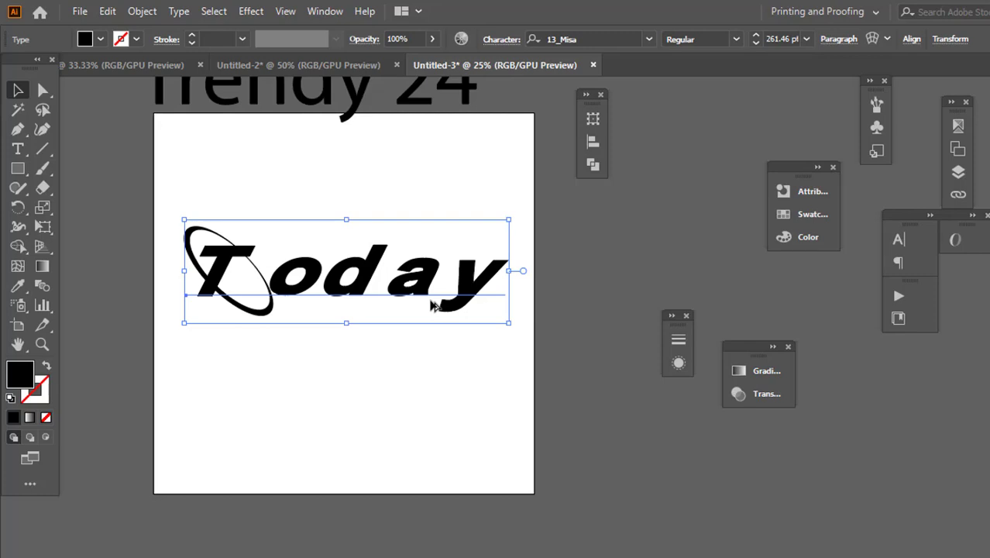
{"action": "scroll", "coordinate": [432, 305], "scroll_direction": "up", "scroll_amount": 2}
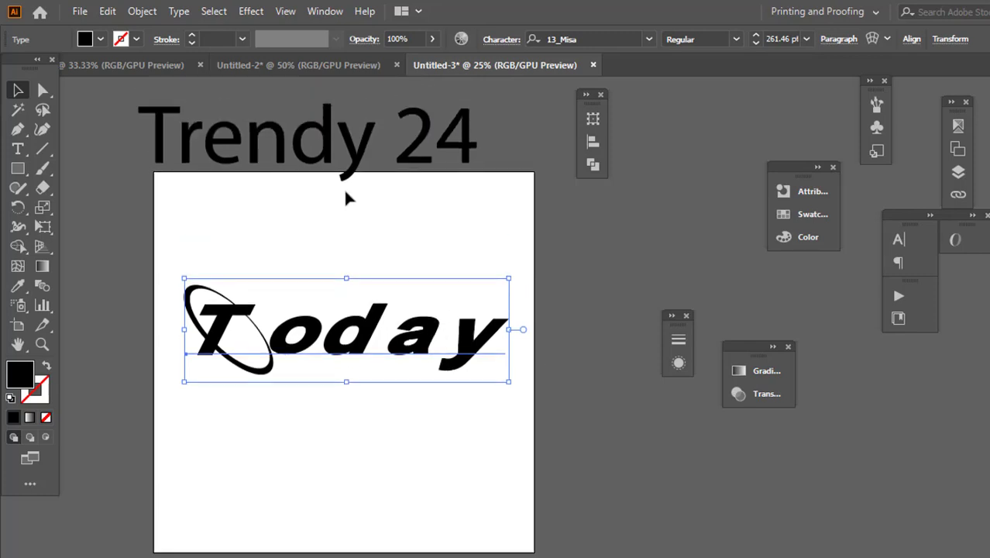
Step: Expand the 'Today' lettering into outlines with Object > Expand
{"action": "left_click", "coordinate": [142, 11]}
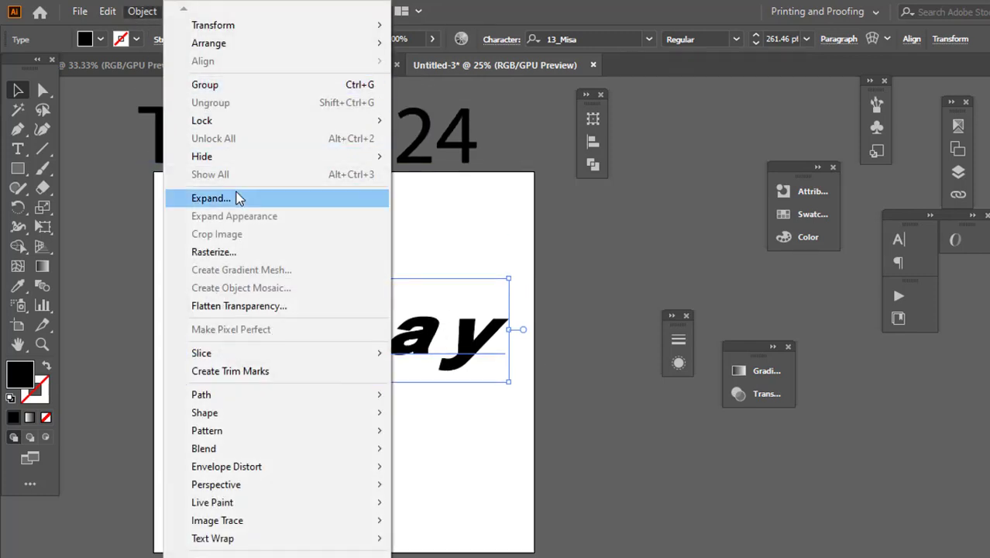
{"action": "left_click", "coordinate": [119, 421]}
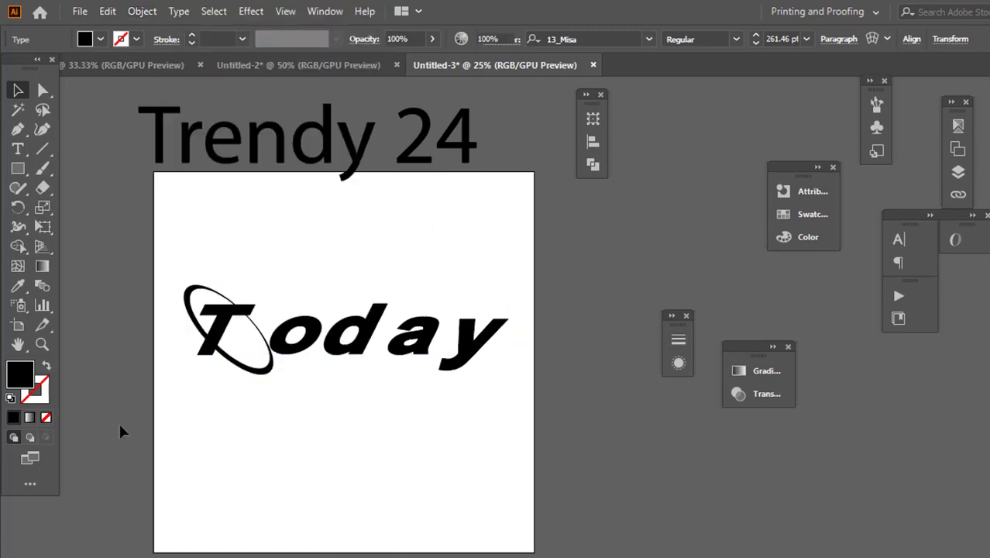
{"action": "left_click", "coordinate": [120, 414]}
{"action": "scroll", "coordinate": [230, 346], "scroll_direction": "up", "scroll_amount": 3}
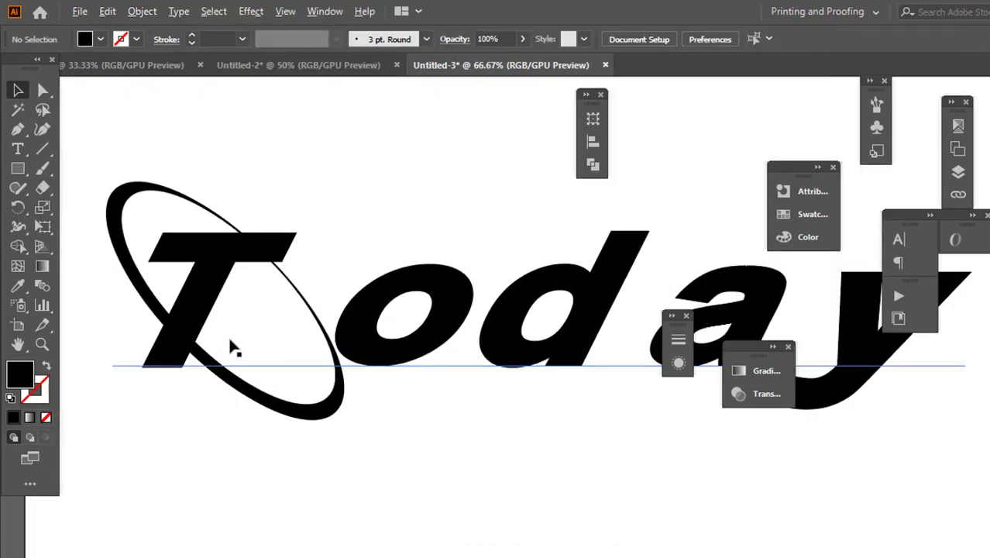
{"action": "scroll", "coordinate": [230, 346], "scroll_direction": "down", "scroll_amount": 2}
{"action": "scroll", "coordinate": [230, 346], "scroll_direction": "up", "scroll_amount": 2}
{"action": "scroll", "coordinate": [230, 346], "scroll_direction": "down", "scroll_amount": 2}
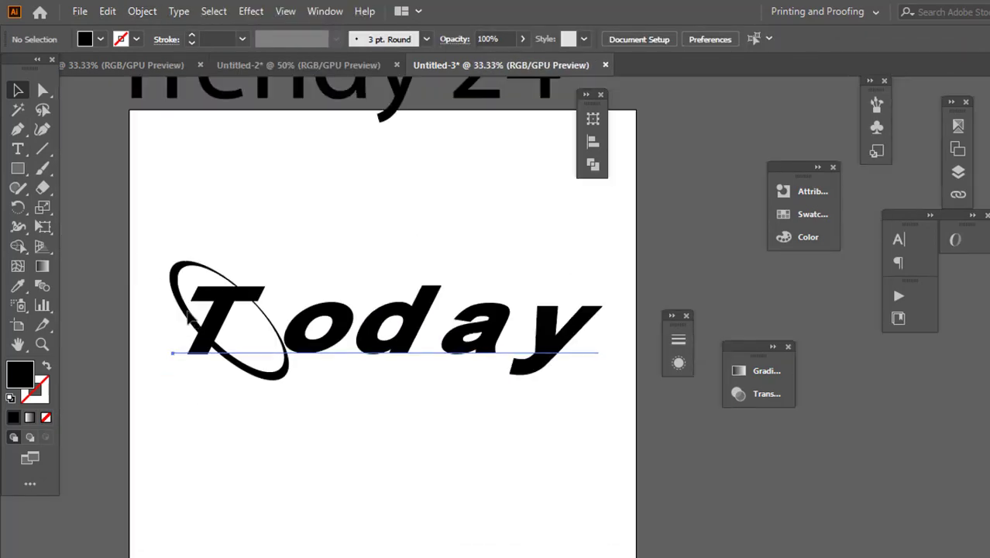
{"action": "left_click", "coordinate": [188, 316]}
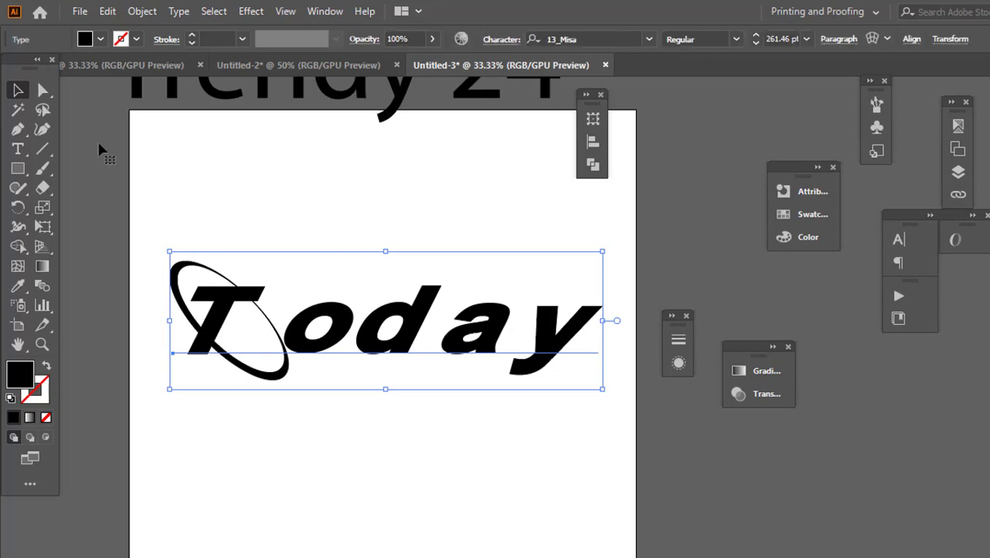
{"action": "scroll", "coordinate": [168, 251], "scroll_direction": "up", "scroll_amount": 1}
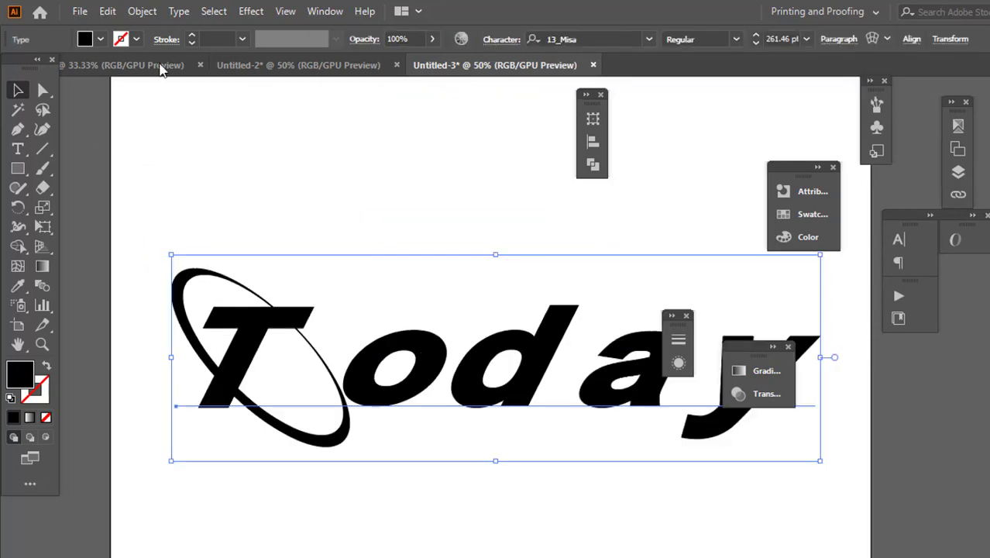
{"action": "left_click", "coordinate": [143, 11]}
{"action": "left_click", "coordinate": [203, 201]}
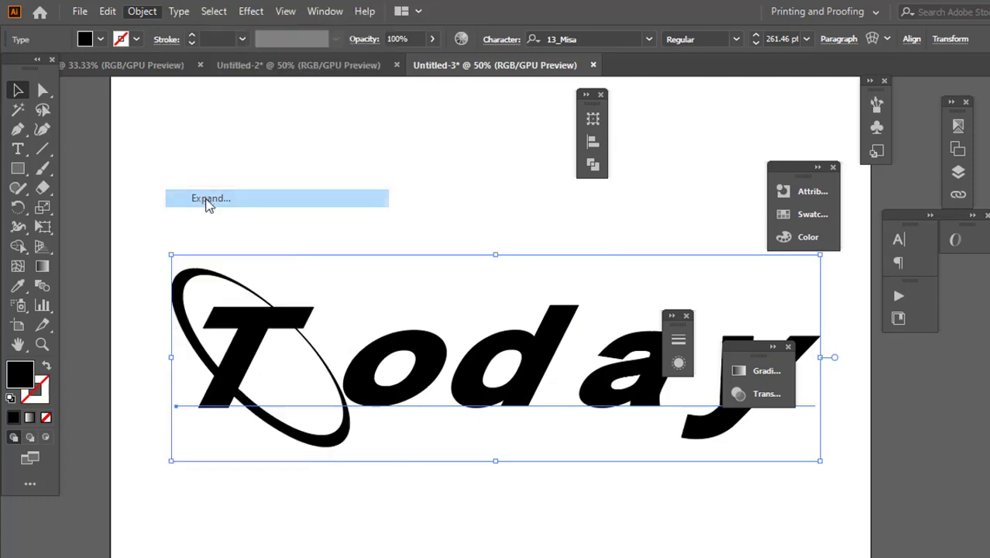
{"action": "left_click", "coordinate": [489, 400]}
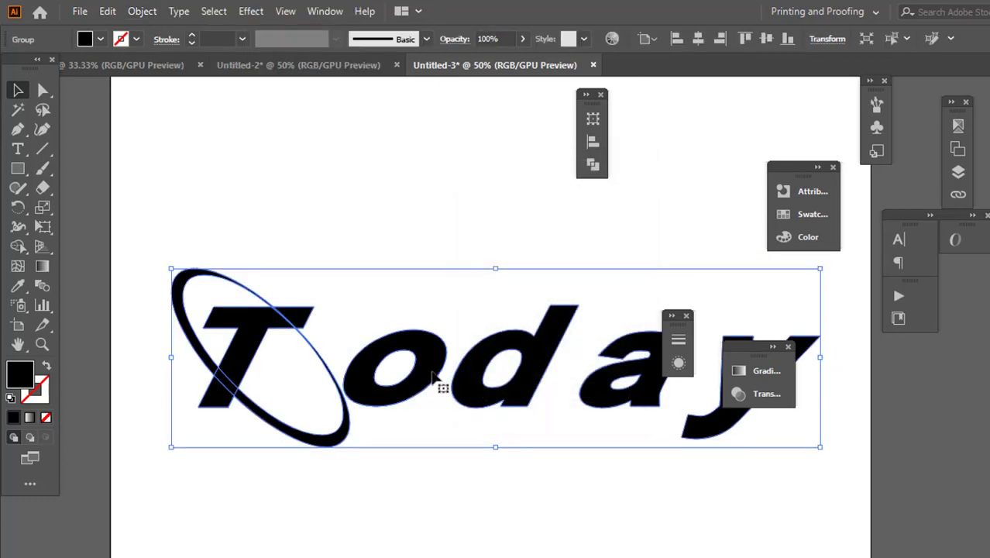
Step: Ungroup the expanded letter shapes
{"action": "right_click", "coordinate": [434, 378]}
{"action": "left_click", "coordinate": [480, 223]}
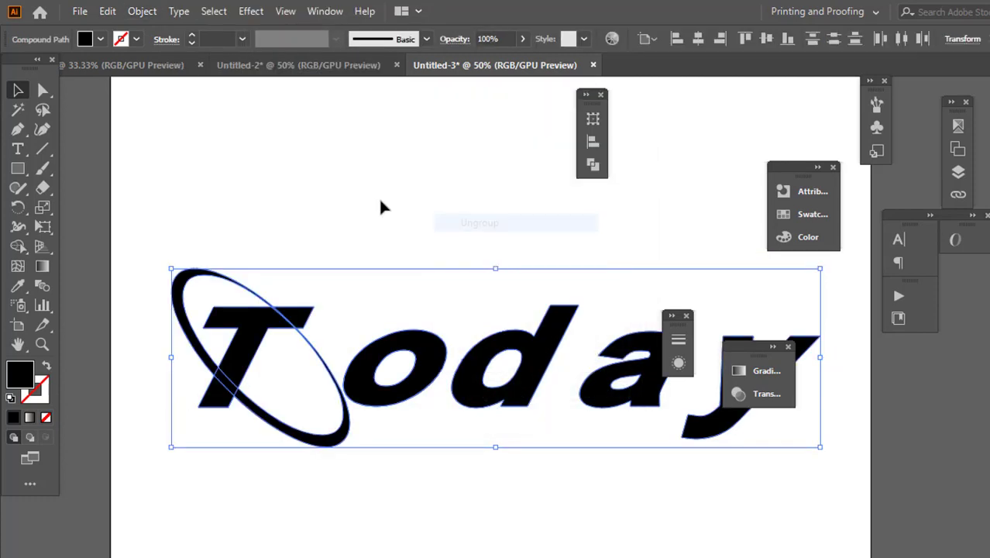
{"action": "left_click", "coordinate": [364, 230]}
Step: Split the T and ellipse compound shape with Pathfinder Divide
{"action": "left_click", "coordinate": [272, 319]}
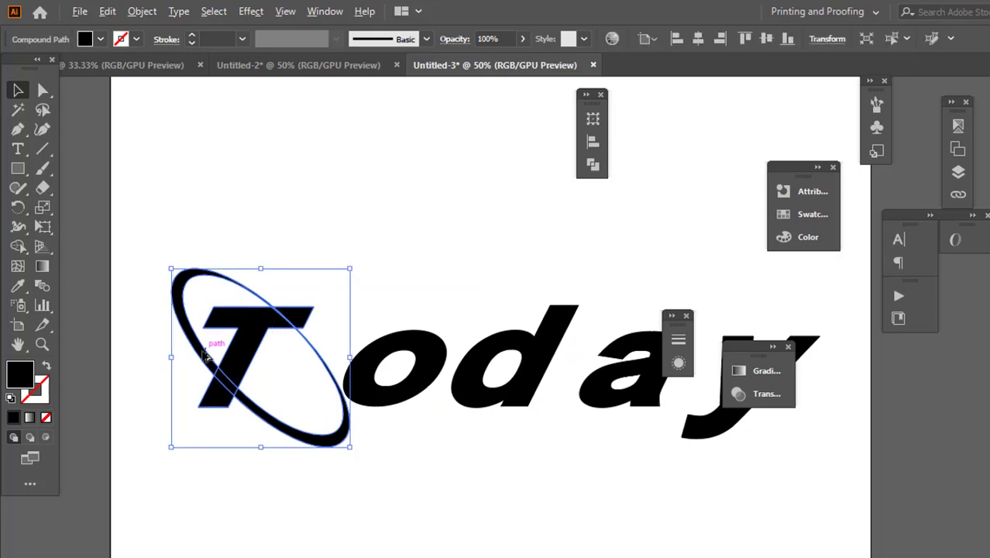
{"action": "scroll", "coordinate": [205, 357], "scroll_direction": "up", "scroll_amount": 4}
{"action": "scroll", "coordinate": [203, 356], "scroll_direction": "down", "scroll_amount": 4}
{"action": "left_click", "coordinate": [593, 164]}
{"action": "left_click", "coordinate": [404, 198]}
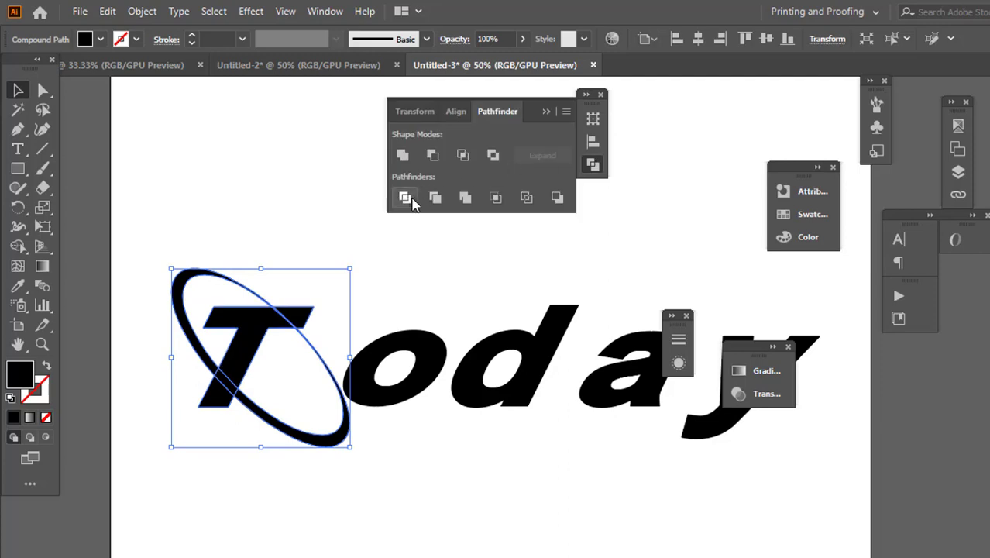
Step: Ungroup the divided pieces
{"action": "scroll", "coordinate": [261, 366], "scroll_direction": "up", "scroll_amount": 2}
{"action": "right_click", "coordinate": [251, 324]}
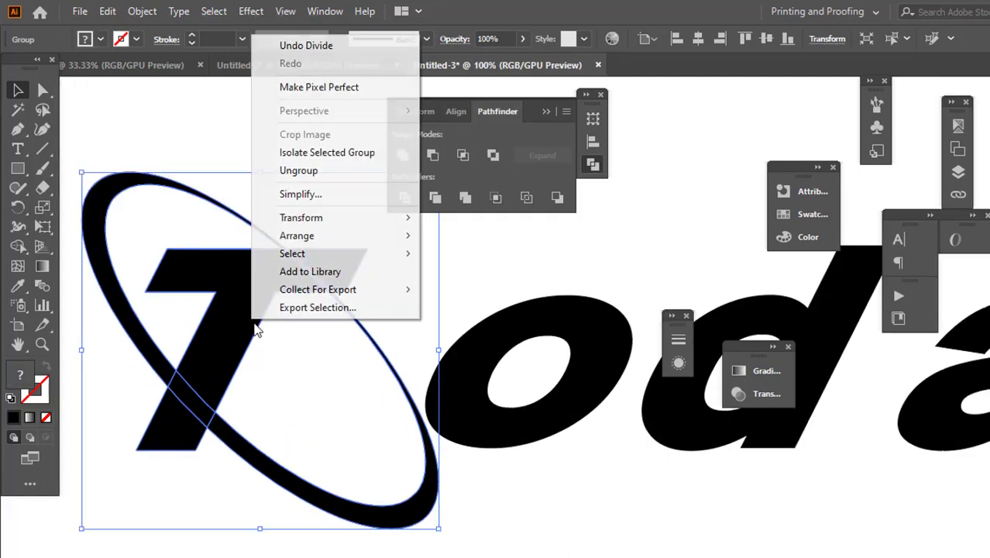
{"action": "left_click", "coordinate": [326, 170]}
{"action": "left_click", "coordinate": [320, 334]}
{"action": "scroll", "coordinate": [181, 398], "scroll_direction": "up", "scroll_amount": 2}
Step: Fill the piece where the ellipse crosses the T's stem with blue
{"action": "scroll", "coordinate": [181, 398], "scroll_direction": "up", "scroll_amount": 1}
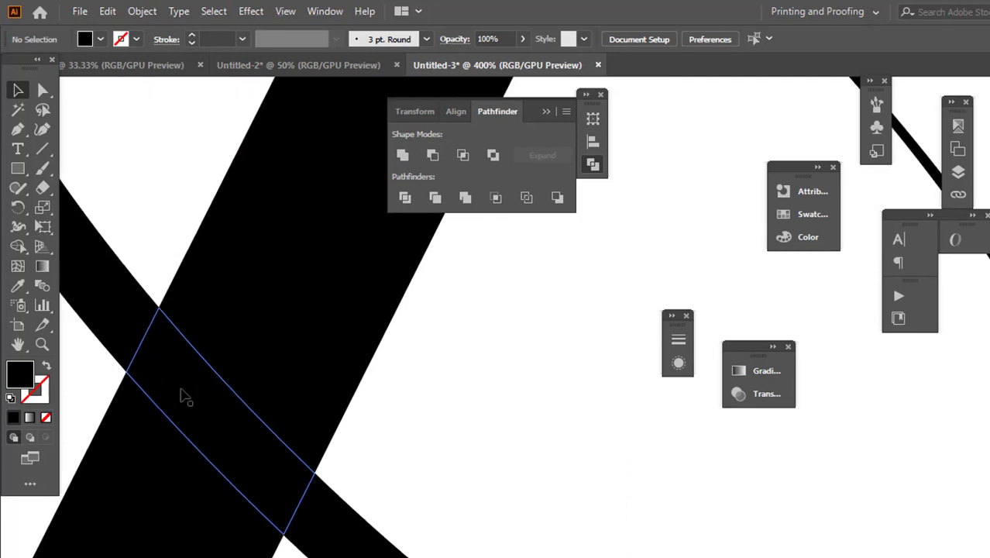
{"action": "left_click", "coordinate": [192, 400]}
{"action": "scroll", "coordinate": [175, 401], "scroll_direction": "down", "scroll_amount": 2}
{"action": "scroll", "coordinate": [220, 409], "scroll_direction": "up", "scroll_amount": 1}
{"action": "scroll", "coordinate": [220, 408], "scroll_direction": "up", "scroll_amount": 2}
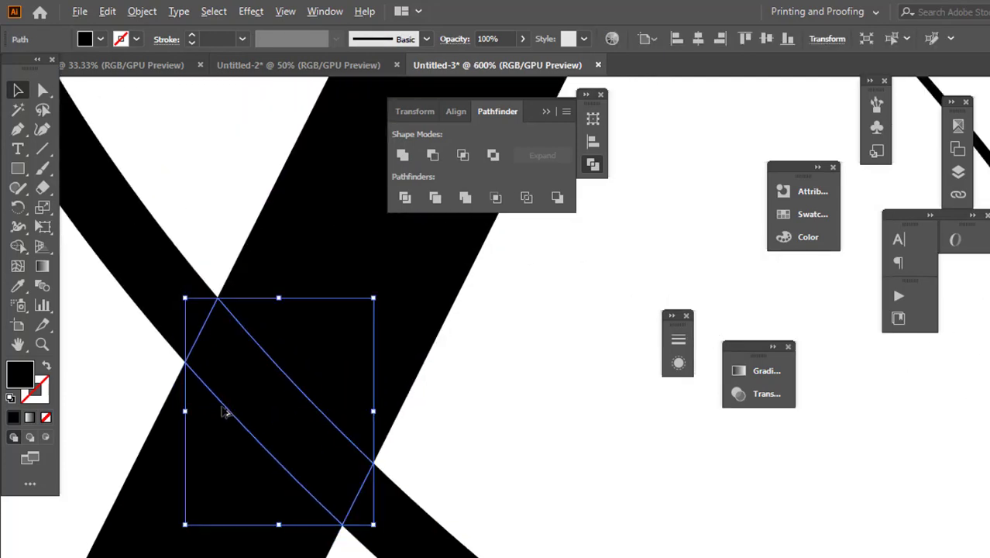
{"action": "left_click", "coordinate": [100, 39]}
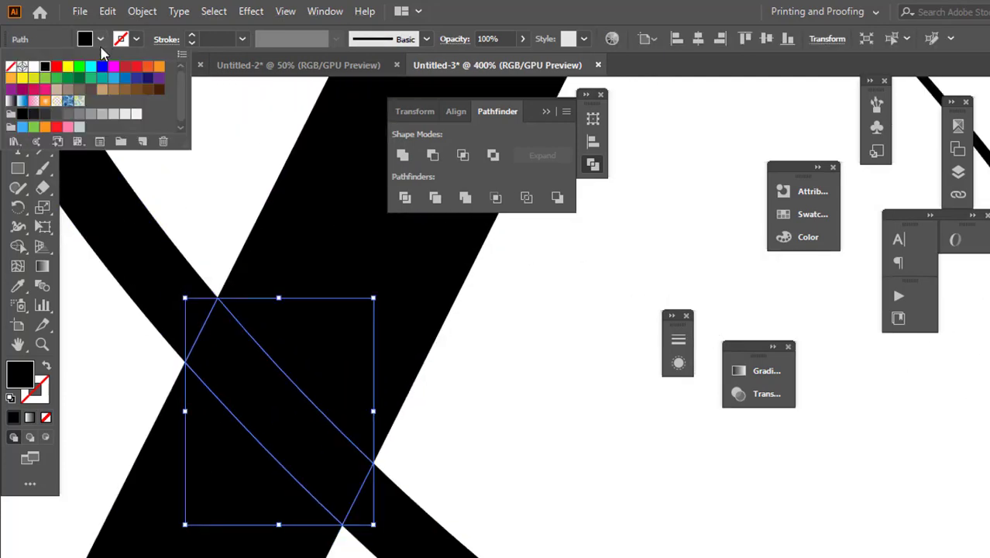
{"action": "left_click", "coordinate": [102, 70]}
{"action": "left_click", "coordinate": [228, 215]}
{"action": "scroll", "coordinate": [375, 393], "scroll_direction": "down", "scroll_amount": 2}
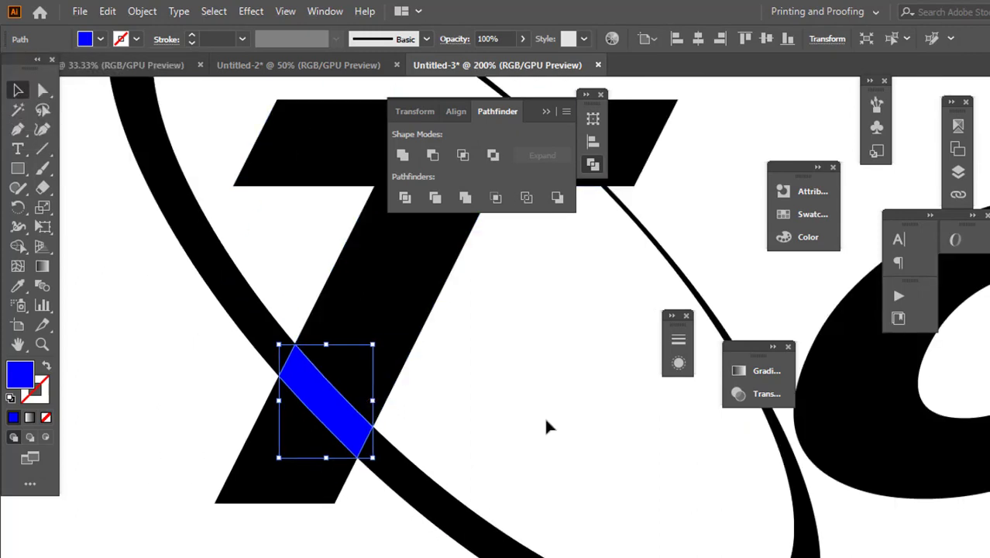
{"action": "left_click", "coordinate": [545, 424]}
{"action": "left_click", "coordinate": [316, 421]}
{"action": "left_click", "coordinate": [401, 432]}
{"action": "left_click", "coordinate": [366, 424]}
Step: Add an 8 px Offset Path around the blue piece
{"action": "left_click", "coordinate": [141, 11]}
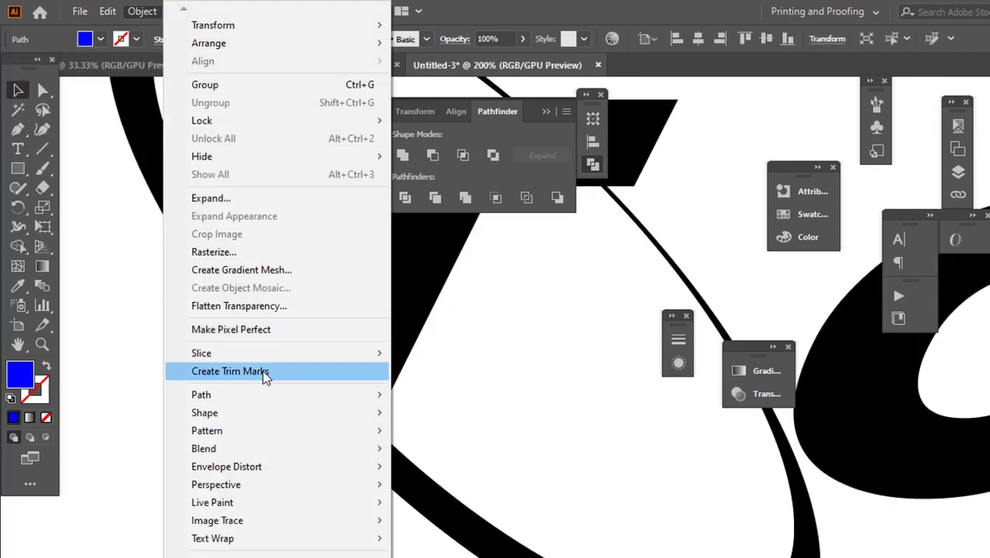
{"action": "mouse_move", "coordinate": [201, 394]}
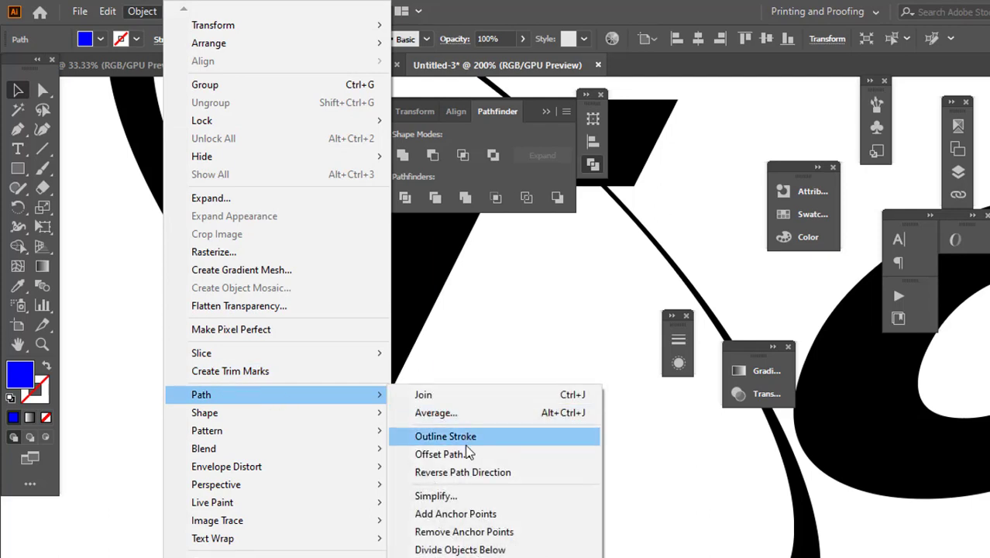
{"action": "left_click", "coordinate": [440, 454]}
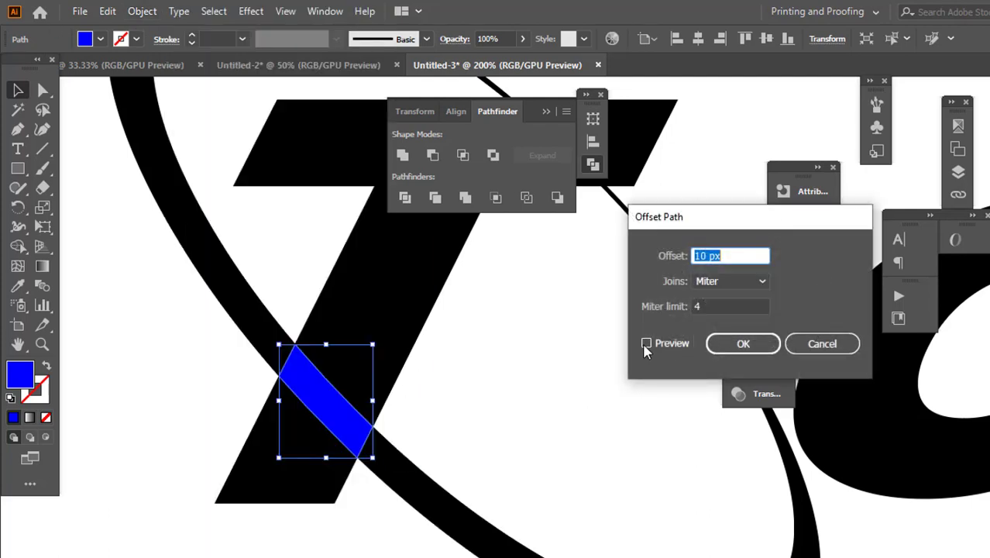
{"action": "left_click", "coordinate": [675, 347]}
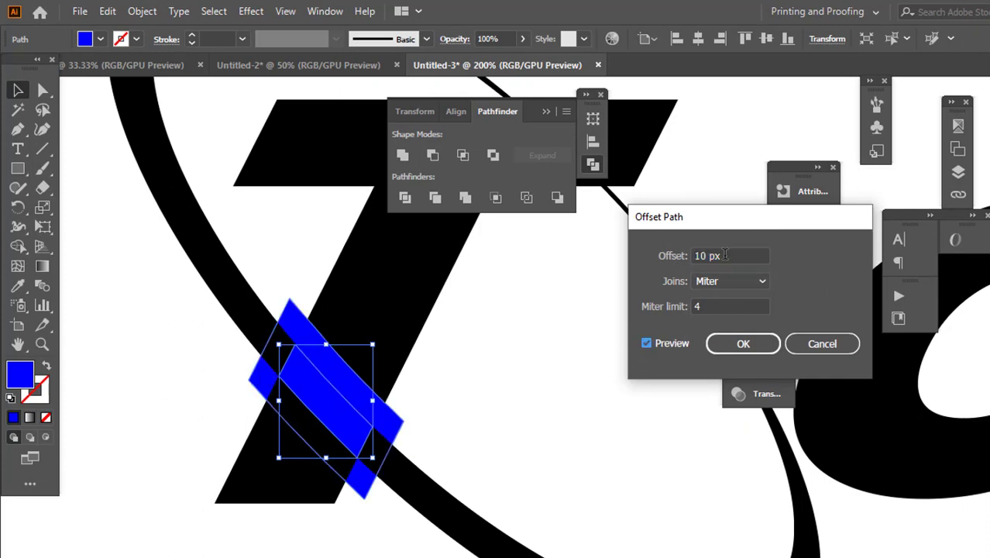
{"action": "left_click_drag", "start_coordinate": [724, 254], "coordinate": [675, 254]}
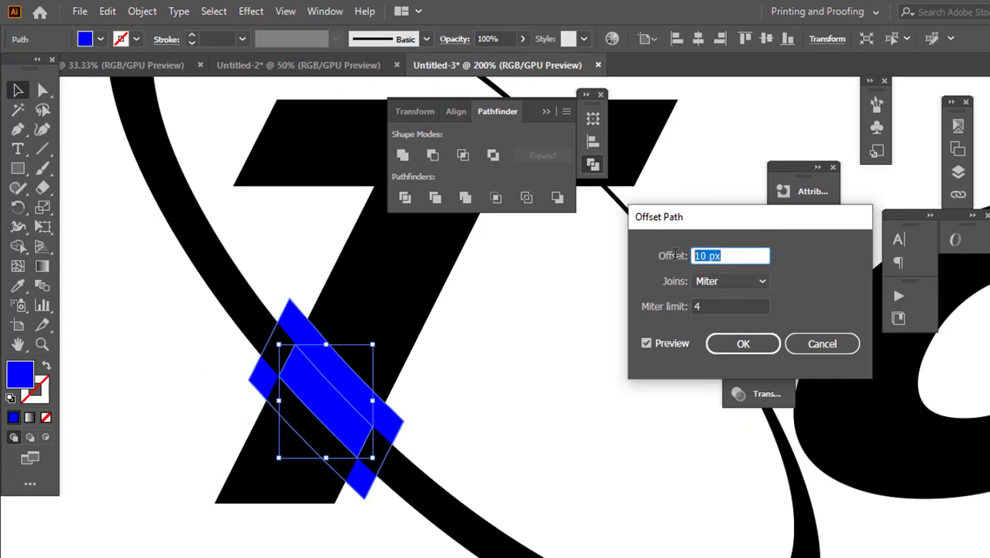
{"action": "type", "text": "8"}
{"action": "left_click", "coordinate": [646, 343]}
{"action": "left_click", "coordinate": [646, 343]}
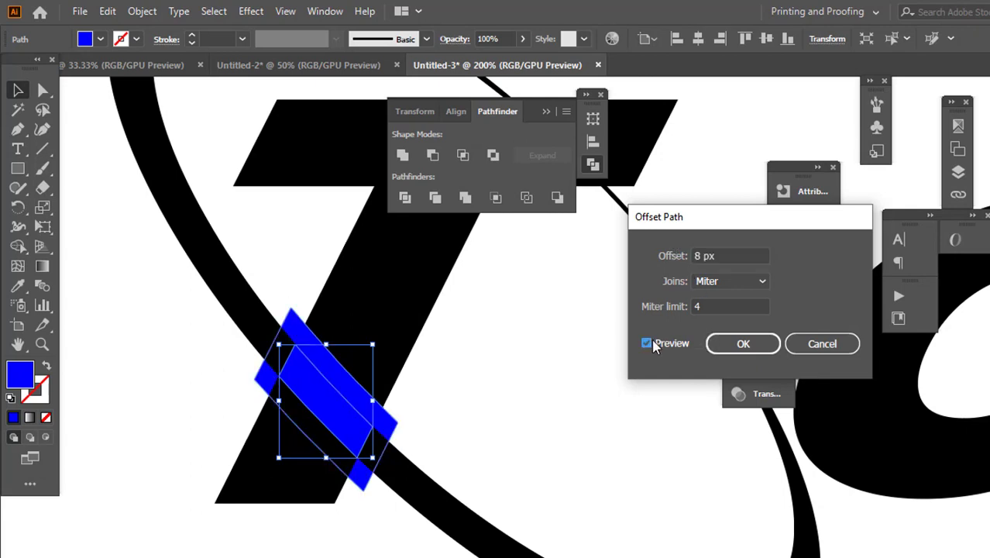
{"action": "left_click", "coordinate": [647, 343]}
{"action": "left_click", "coordinate": [646, 343]}
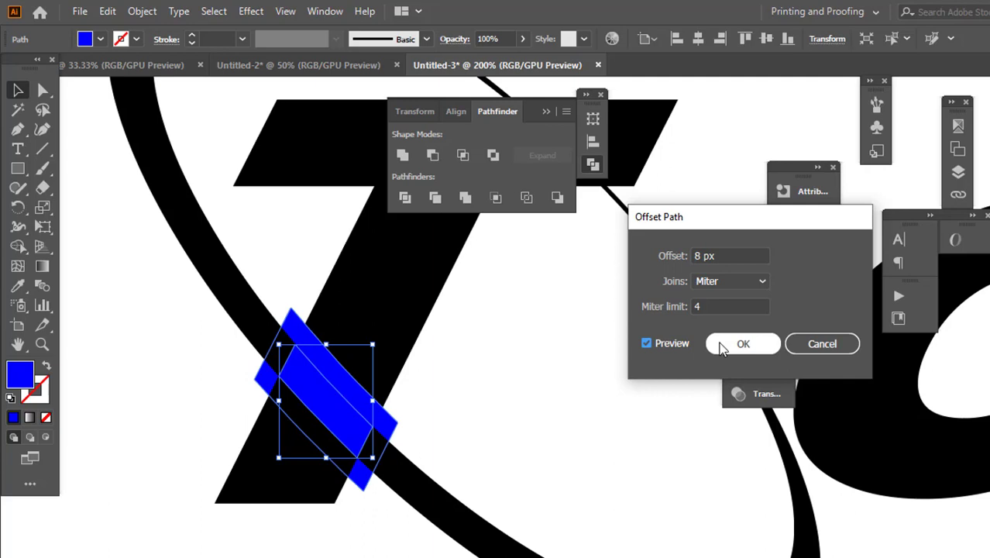
{"action": "left_click", "coordinate": [720, 346]}
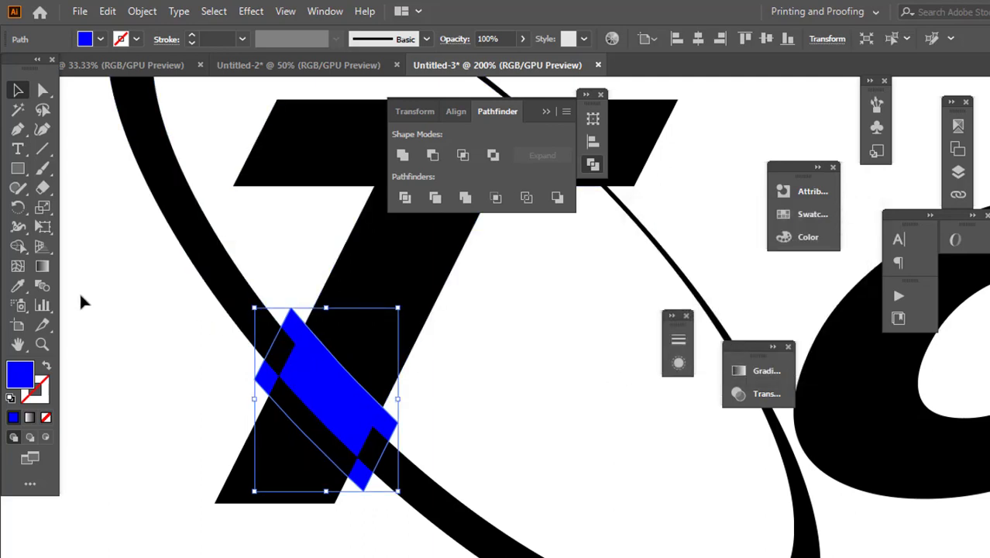
Step: With Shape Builder, merge the band regions and fill its end pieces and centre strip blue
{"action": "left_click_drag", "start_coordinate": [82, 287], "coordinate": [454, 465]}
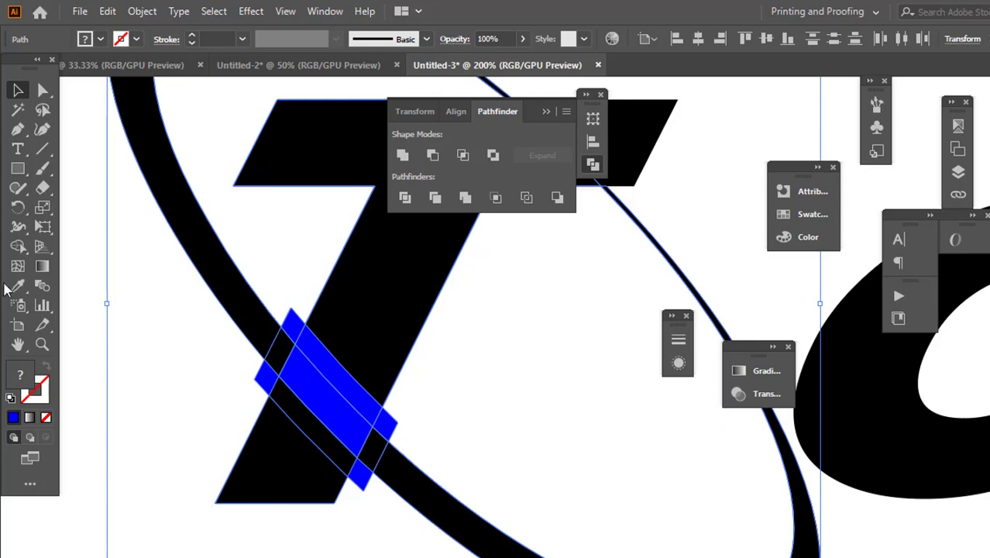
{"action": "left_click", "coordinate": [18, 246]}
{"action": "scroll", "coordinate": [341, 414], "scroll_direction": "up", "scroll_amount": 2}
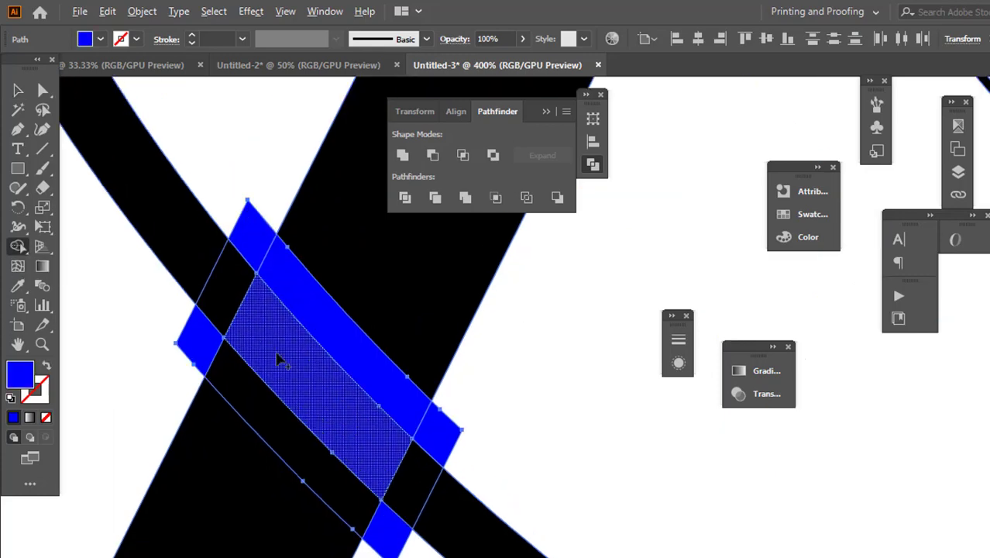
{"action": "mouse_move", "coordinate": [288, 298]}
{"action": "left_mouse_down"}
{"action": "mouse_move", "coordinate": [276, 393]}
{"action": "mouse_move", "coordinate": [221, 343]}
{"action": "left_mouse_up"}
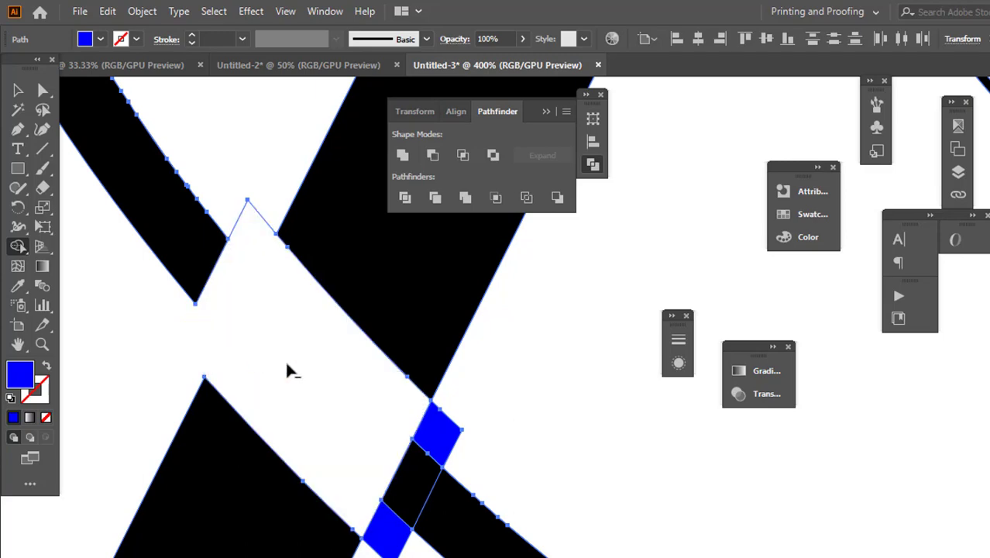
{"action": "scroll", "coordinate": [380, 383], "scroll_direction": "down", "scroll_amount": 2}
{"action": "scroll", "coordinate": [399, 410], "scroll_direction": "down", "scroll_amount": 2}
{"action": "scroll", "coordinate": [298, 376], "scroll_direction": "down", "scroll_amount": 2}
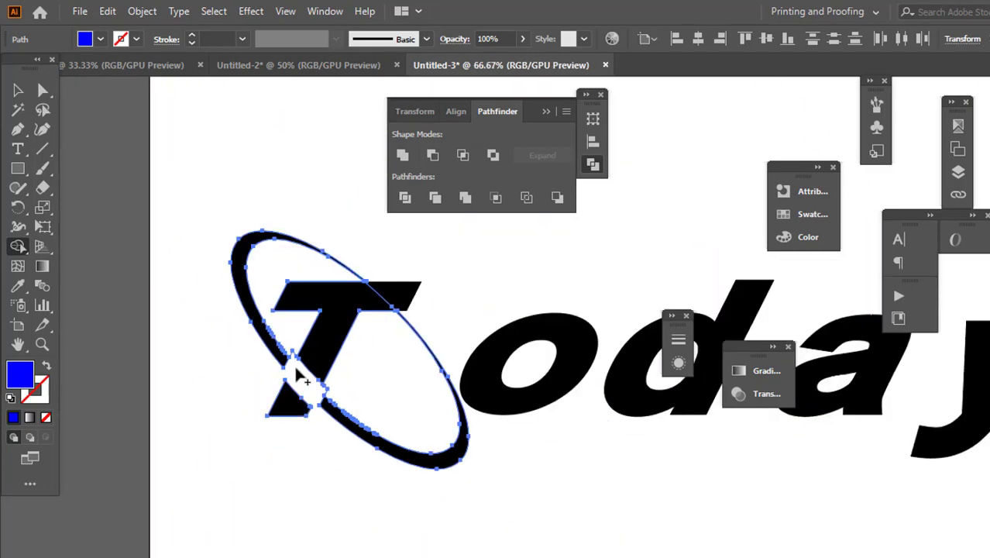
{"action": "scroll", "coordinate": [298, 376], "scroll_direction": "down", "scroll_amount": 3}
{"action": "scroll", "coordinate": [298, 373], "scroll_direction": "up", "scroll_amount": 1}
{"action": "scroll", "coordinate": [298, 374], "scroll_direction": "up", "scroll_amount": 1}
{"action": "scroll", "coordinate": [331, 463], "scroll_direction": "up", "scroll_amount": 5}
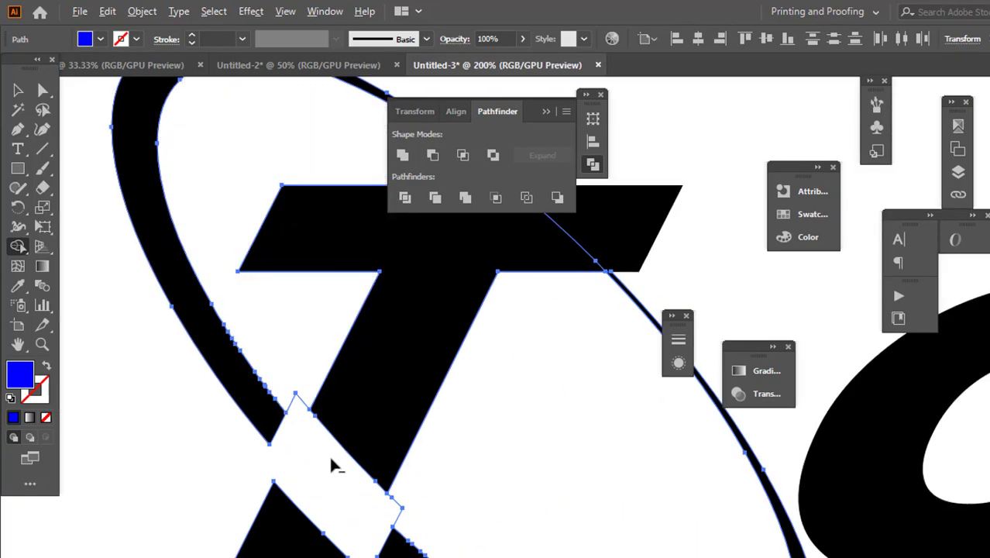
{"action": "scroll", "coordinate": [264, 365], "scroll_direction": "up", "scroll_amount": 2}
{"action": "scroll", "coordinate": [263, 364], "scroll_direction": "down", "scroll_amount": 1}
{"action": "left_click_drag", "start_coordinate": [263, 353], "coordinate": [316, 415]}
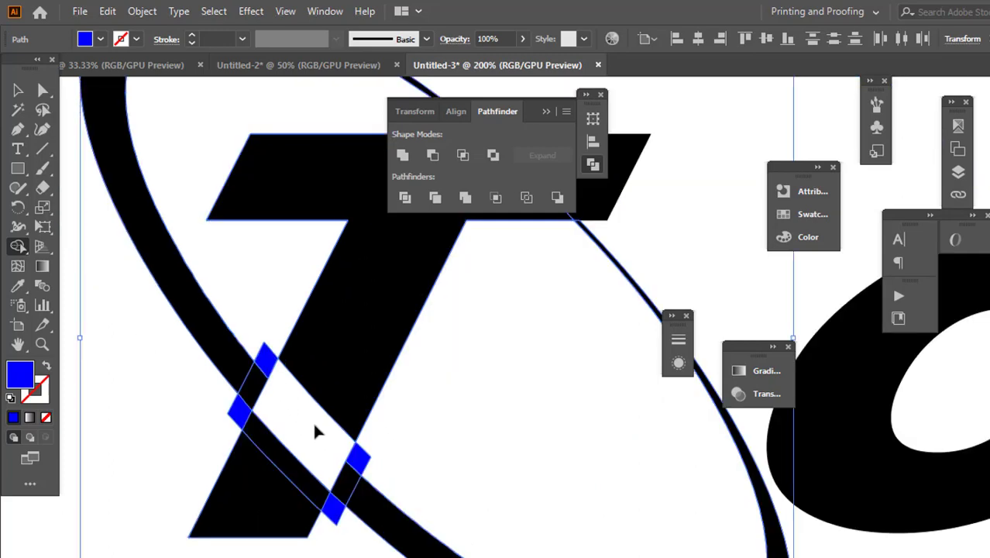
{"action": "left_click", "coordinate": [314, 426]}
Step: Delete the unwanted band pieces and the leftover region inside the ellipse
{"action": "scroll", "coordinate": [279, 430], "scroll_direction": "up", "scroll_amount": 1}
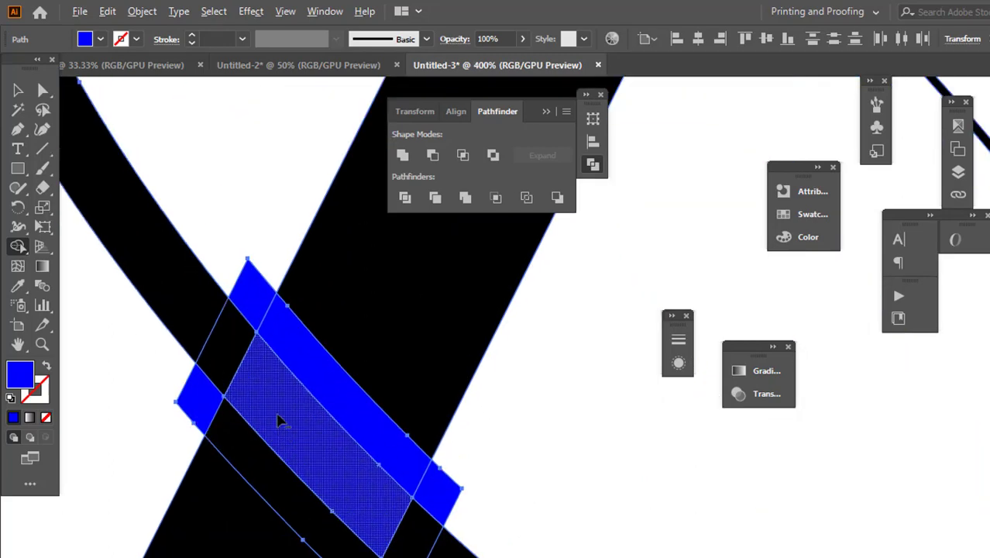
{"action": "left_click", "coordinate": [314, 357], "text": "alt"}
{"action": "left_click", "coordinate": [253, 293], "text": "alt"}
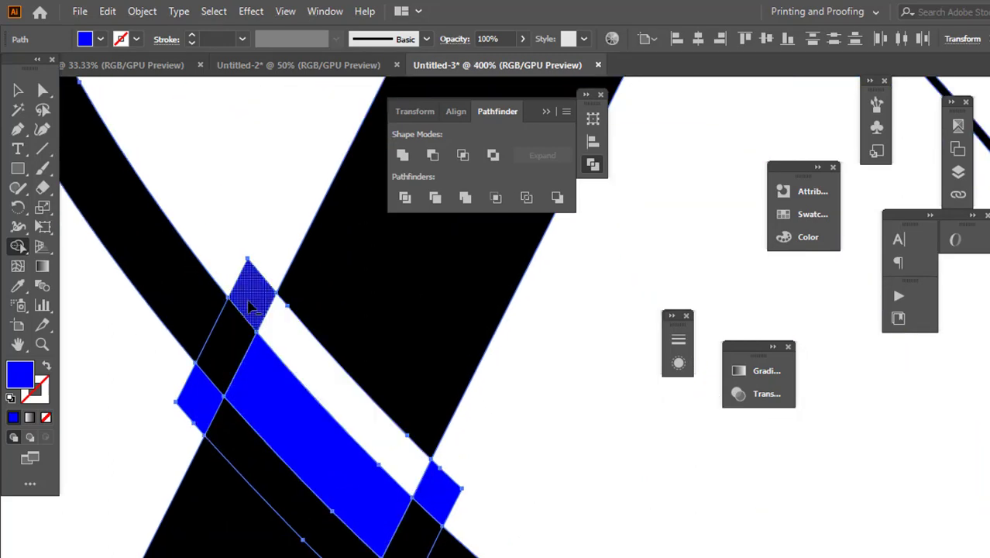
{"action": "left_click", "coordinate": [203, 418], "text": "alt"}
{"action": "left_click", "coordinate": [263, 457], "text": "alt"}
{"action": "left_click", "coordinate": [440, 486], "text": "alt"}
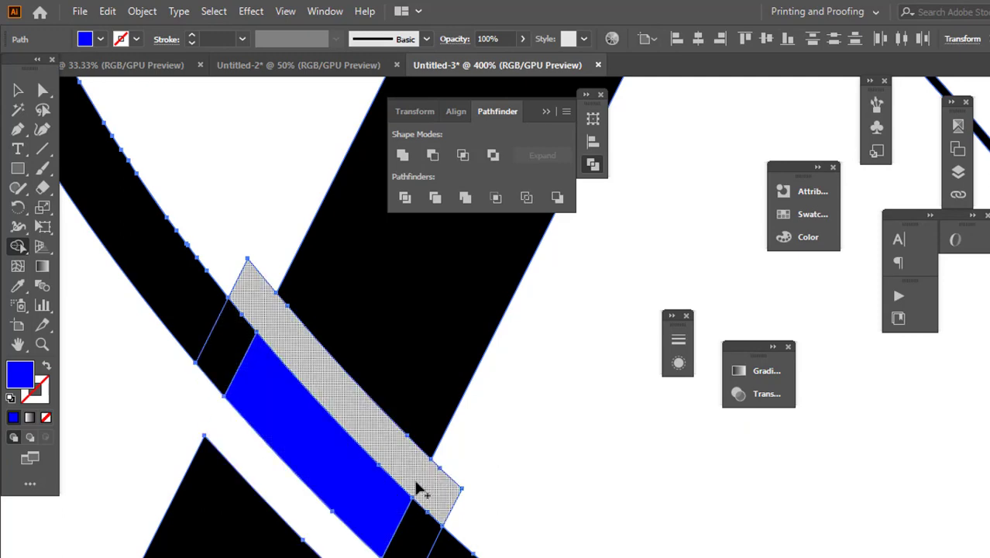
{"action": "scroll", "coordinate": [418, 488], "scroll_direction": "down", "scroll_amount": 3}
{"action": "left_click", "coordinate": [393, 500], "text": "alt"}
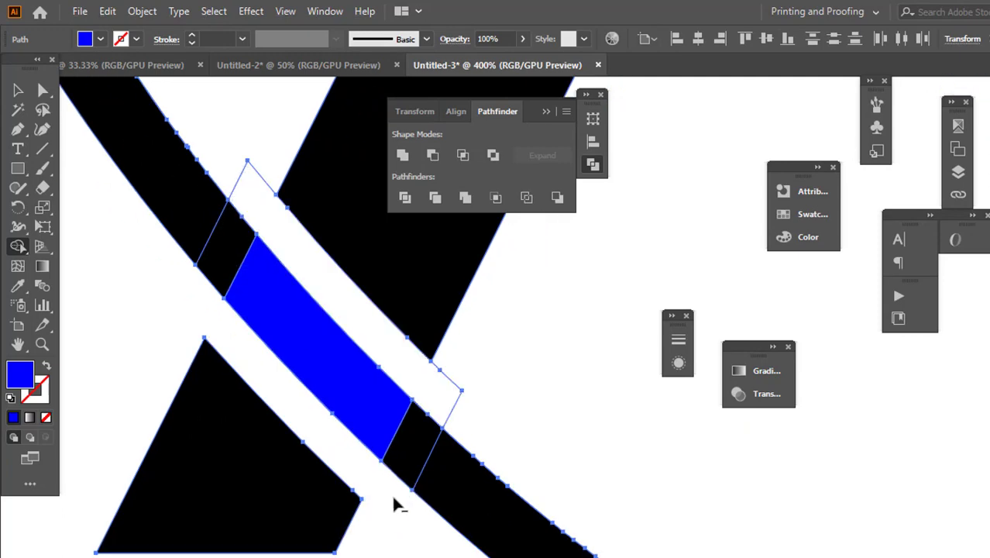
{"action": "left_click", "coordinate": [453, 413], "text": "alt"}
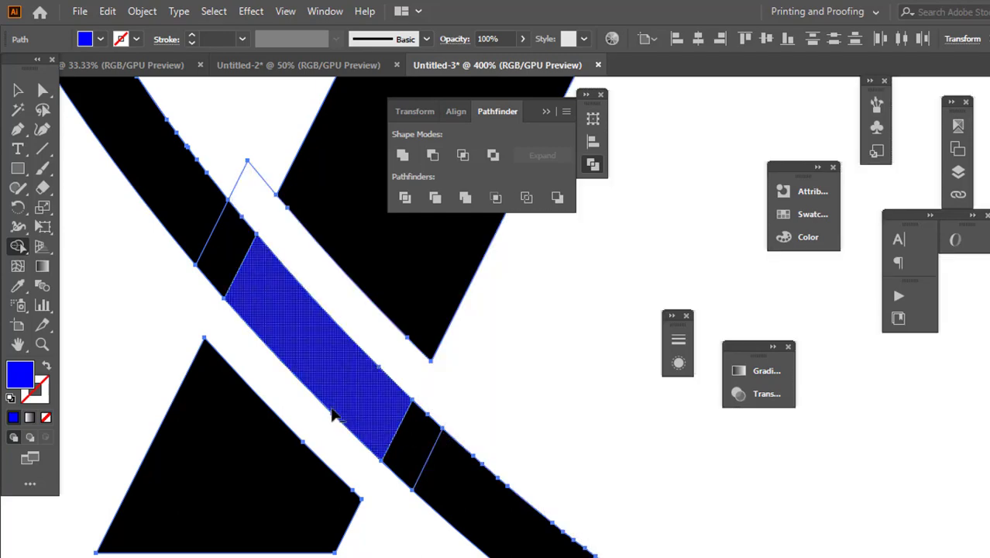
{"action": "scroll", "coordinate": [329, 407], "scroll_direction": "down", "scroll_amount": 3}
{"action": "left_click", "coordinate": [303, 327], "text": "alt"}
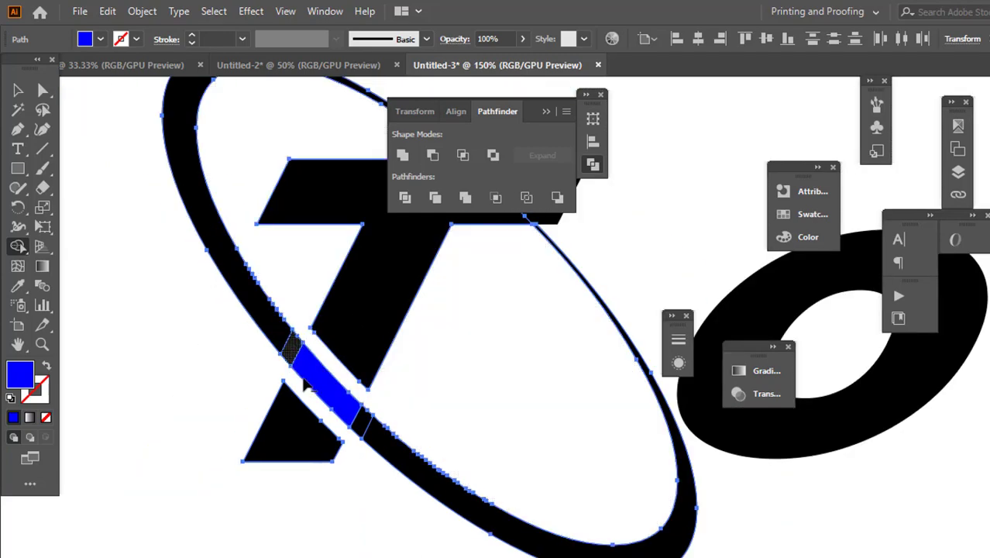
{"action": "scroll", "coordinate": [179, 363], "scroll_direction": "down", "scroll_amount": 3}
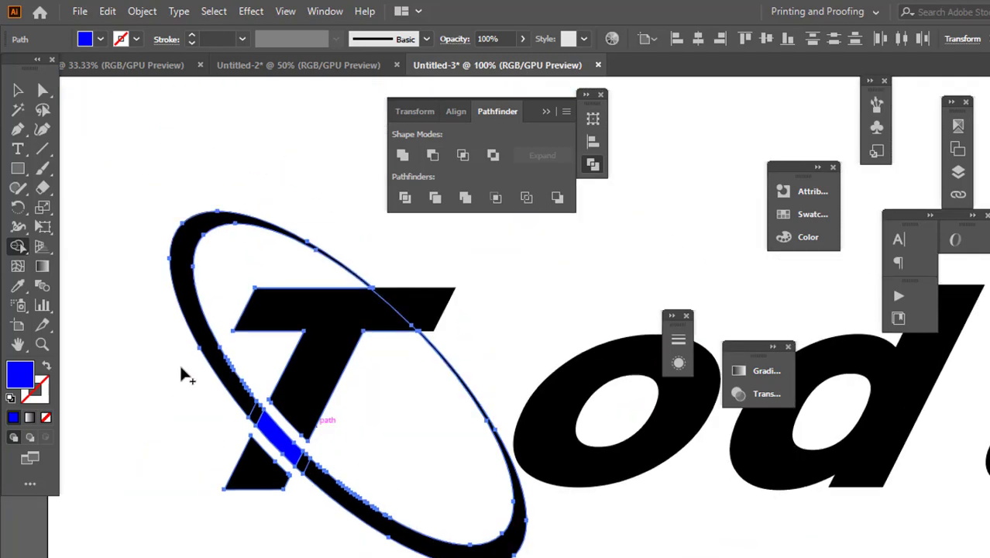
{"action": "scroll", "coordinate": [342, 325], "scroll_direction": "up", "scroll_amount": 4}
Step: Fill the thin diagonal path across the T's top bar with blue
{"action": "left_click", "coordinate": [17, 90]}
{"action": "left_click", "coordinate": [95, 122]}
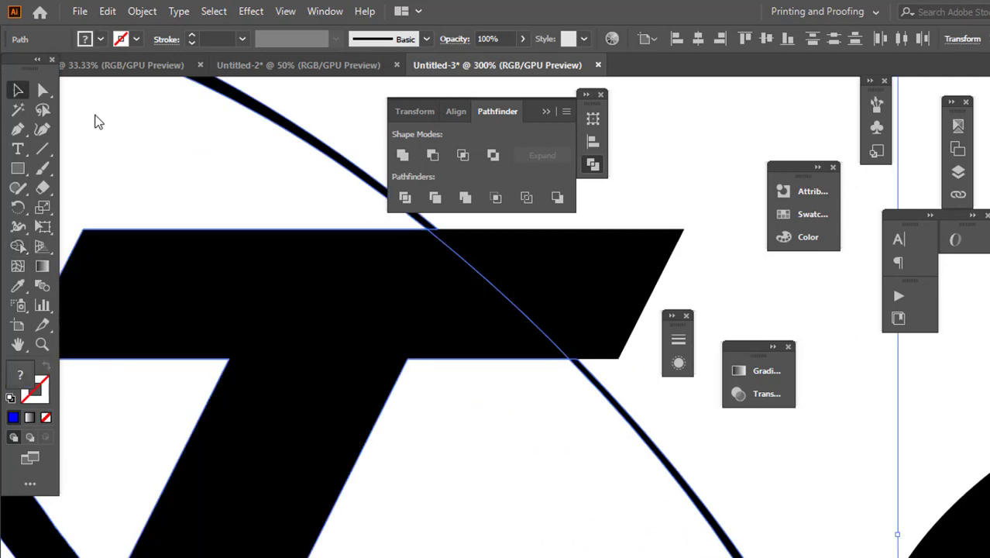
{"action": "left_click", "coordinate": [523, 305]}
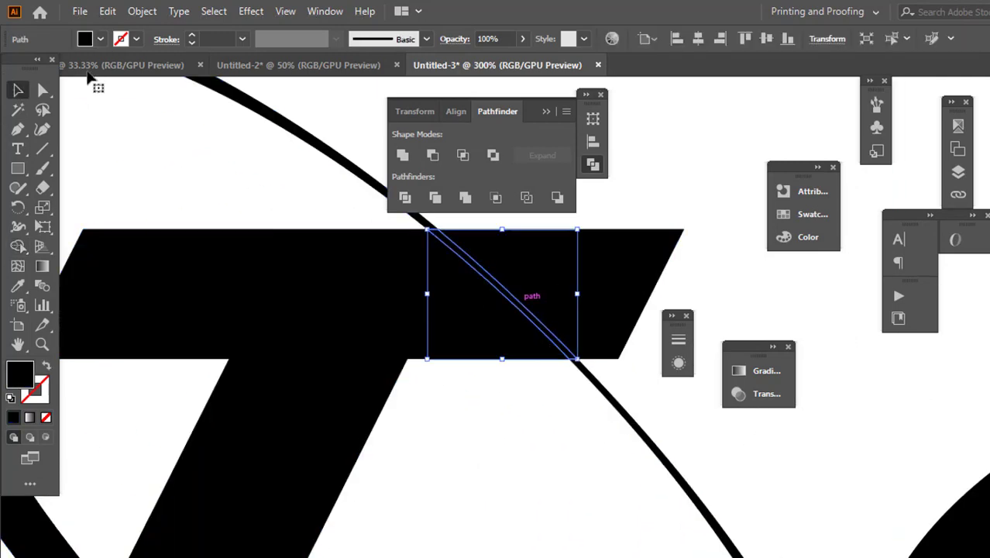
{"action": "left_click", "coordinate": [100, 39]}
{"action": "left_click", "coordinate": [100, 65]}
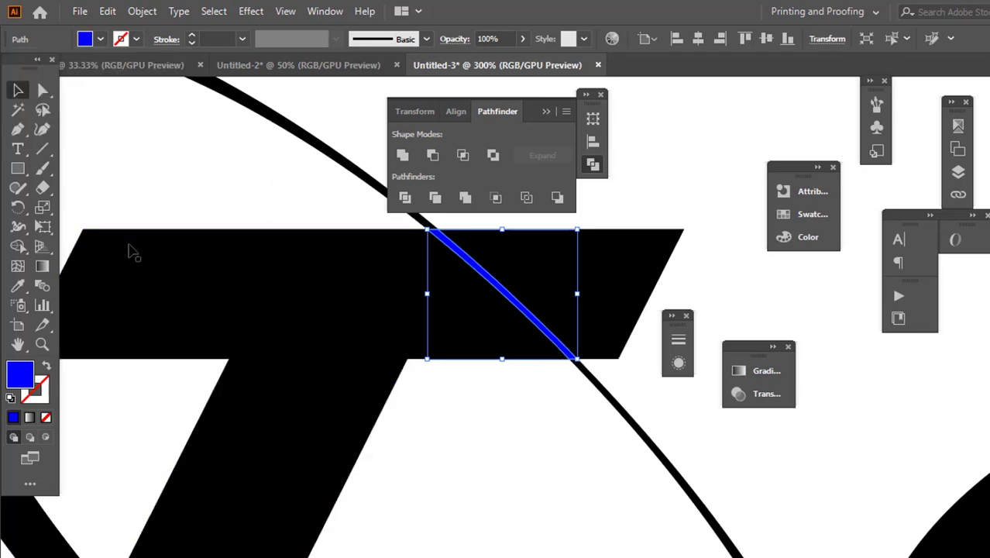
Step: Widen the blue path with an 8 px Offset Path, then select the T and ellipse pieces
{"action": "left_click", "coordinate": [158, 14]}
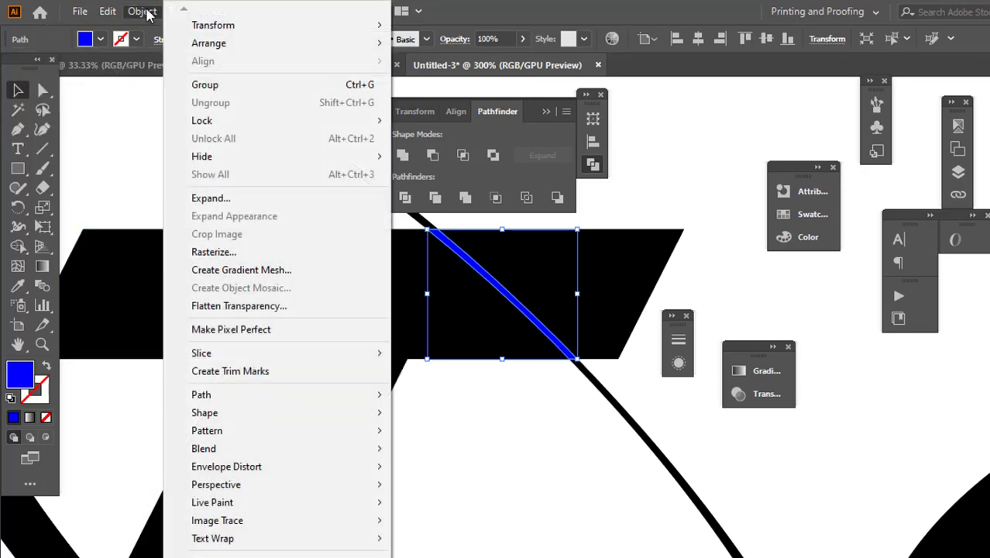
{"action": "mouse_move", "coordinate": [256, 394]}
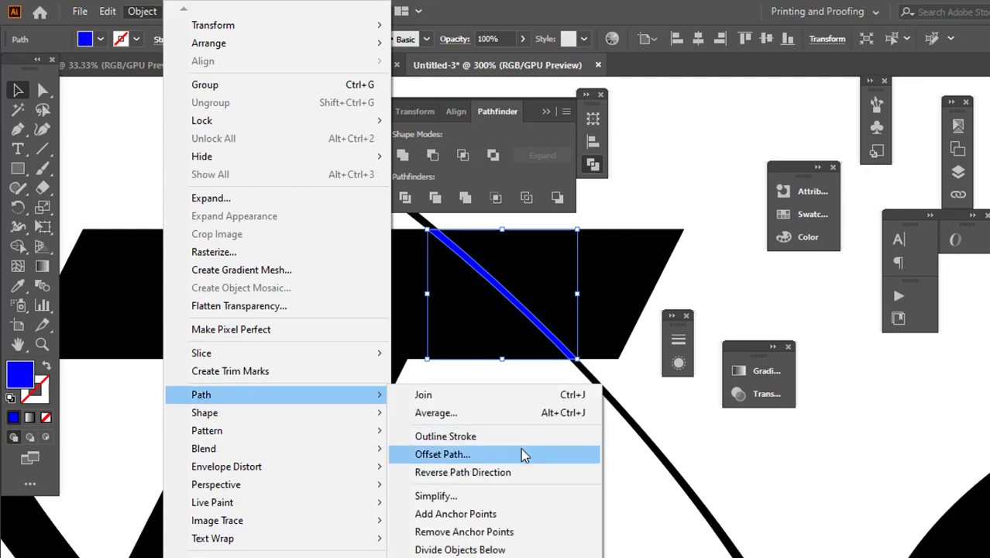
{"action": "left_click", "coordinate": [521, 449]}
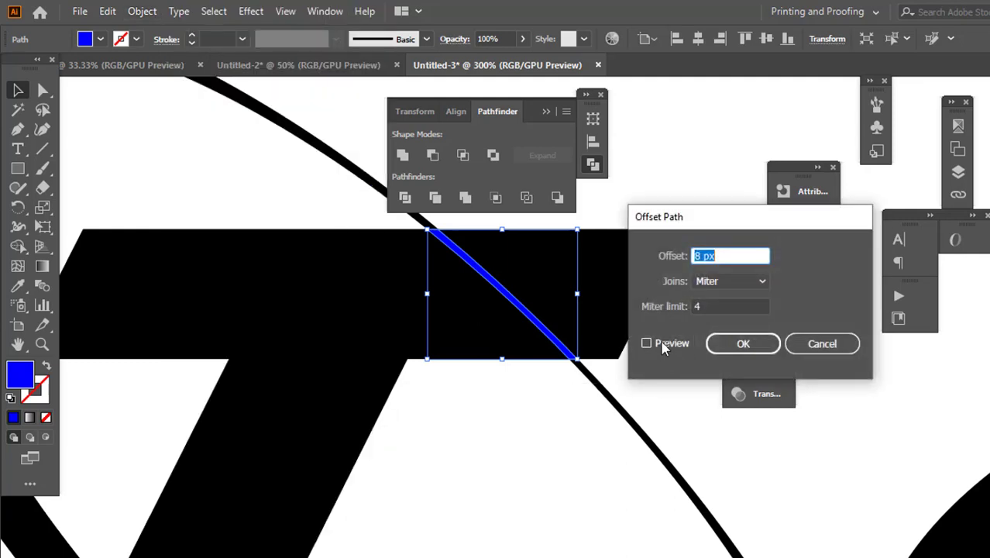
{"action": "left_click", "coordinate": [662, 346]}
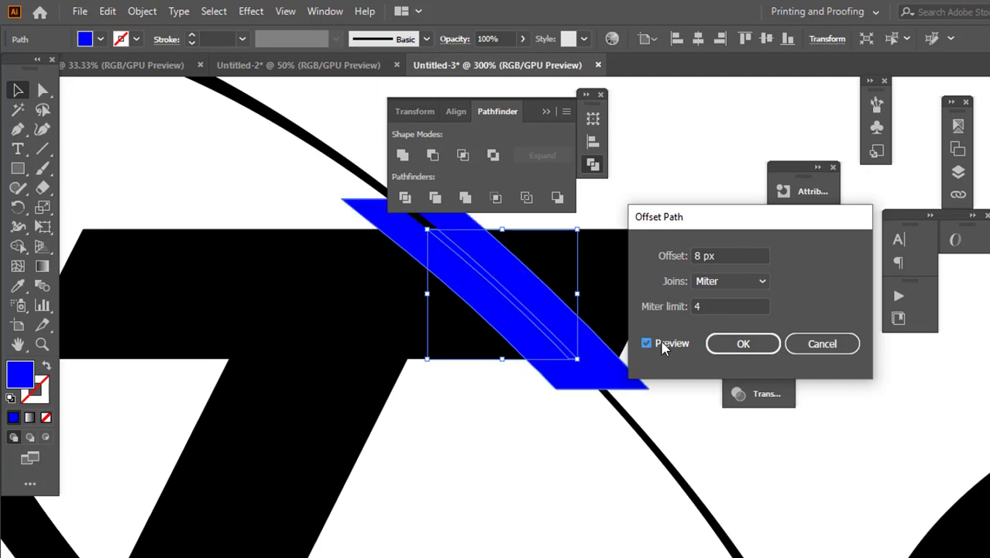
{"action": "left_click", "coordinate": [742, 343]}
{"action": "scroll", "coordinate": [343, 325], "scroll_direction": "down", "scroll_amount": 2}
{"action": "left_click_drag", "start_coordinate": [307, 249], "coordinate": [525, 400]}
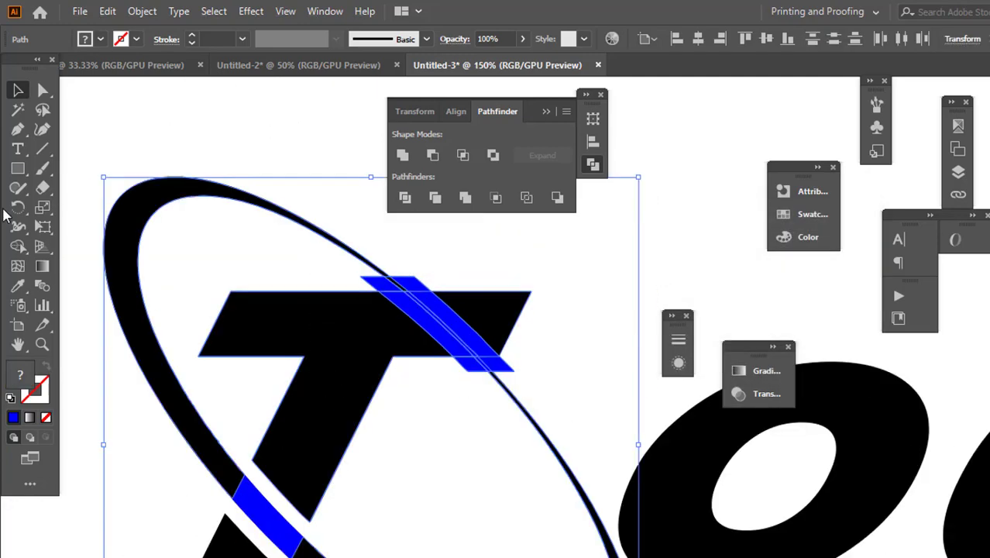
Step: With the Shape Builder, delete the blue strip pieces overlapping and around the T's bar
{"action": "left_click", "coordinate": [17, 245]}
{"action": "scroll", "coordinate": [418, 337], "scroll_direction": "up", "scroll_amount": 3}
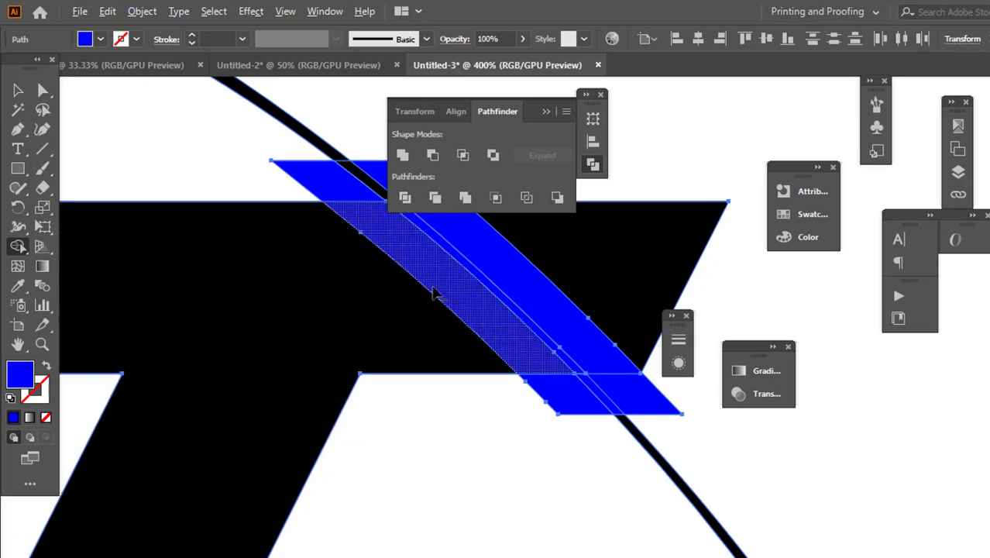
{"action": "left_click_drag", "start_coordinate": [436, 293], "coordinate": [369, 213]}
{"action": "left_click", "coordinate": [350, 195], "text": "alt"}
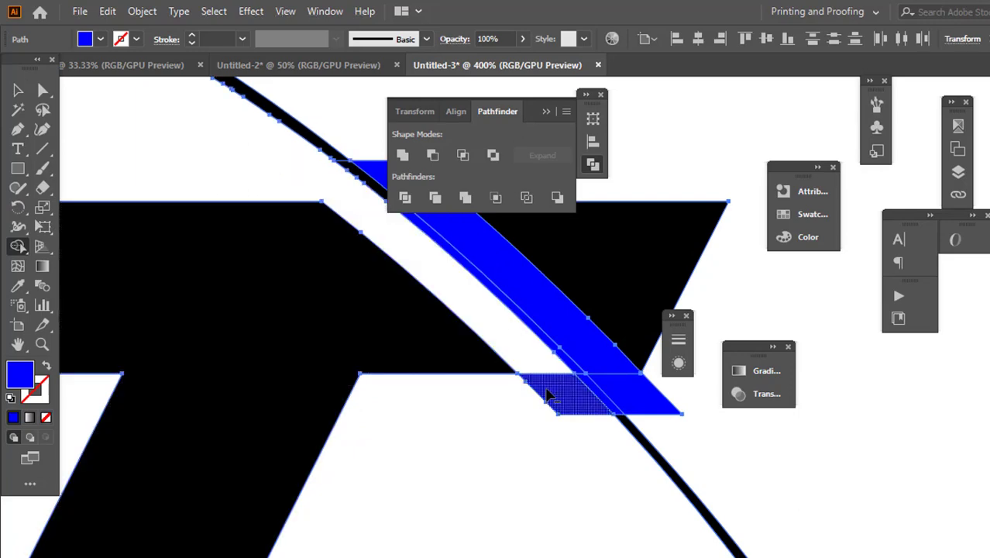
{"action": "left_click_drag", "start_coordinate": [546, 396], "coordinate": [632, 397]}
{"action": "left_click", "coordinate": [618, 375], "text": "alt"}
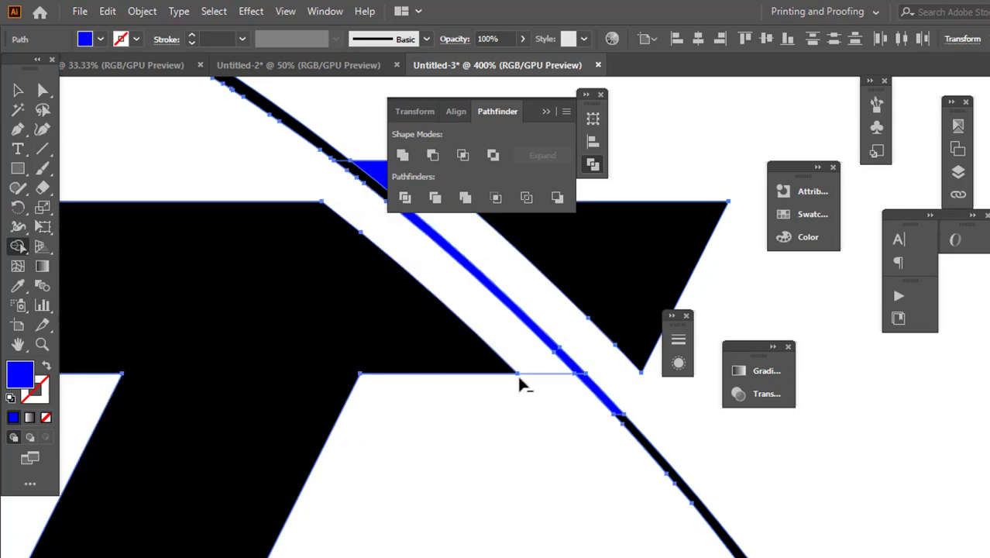
{"action": "scroll", "coordinate": [516, 373], "scroll_direction": "up", "scroll_amount": 2}
{"action": "left_click", "coordinate": [430, 266], "text": "alt"}
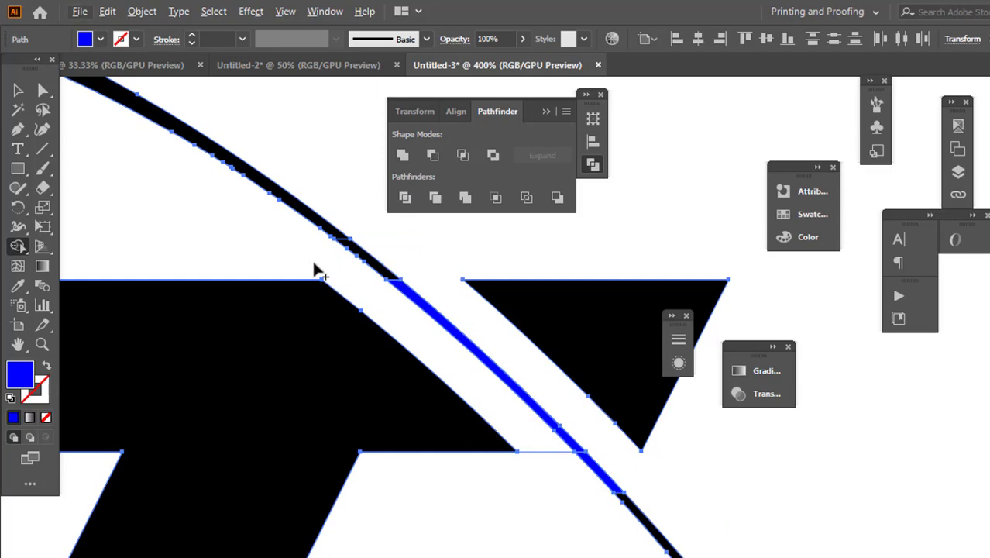
{"action": "scroll", "coordinate": [386, 309], "scroll_direction": "up", "scroll_amount": 1}
{"action": "scroll", "coordinate": [495, 402], "scroll_direction": "down", "scroll_amount": 2}
{"action": "scroll", "coordinate": [473, 376], "scroll_direction": "up", "scroll_amount": 2}
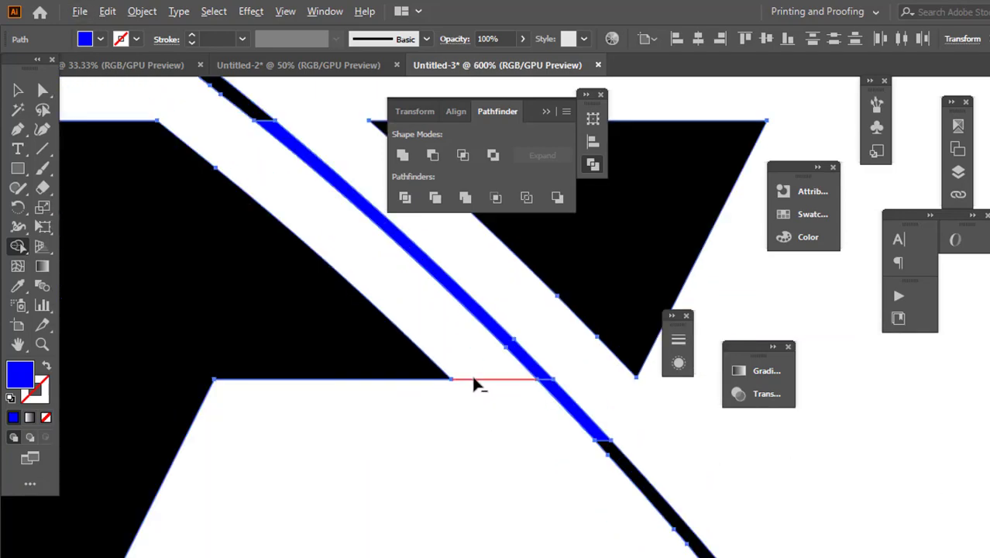
{"action": "left_click", "coordinate": [474, 382], "text": "alt"}
{"action": "scroll", "coordinate": [491, 379], "scroll_direction": "down", "scroll_amount": 4}
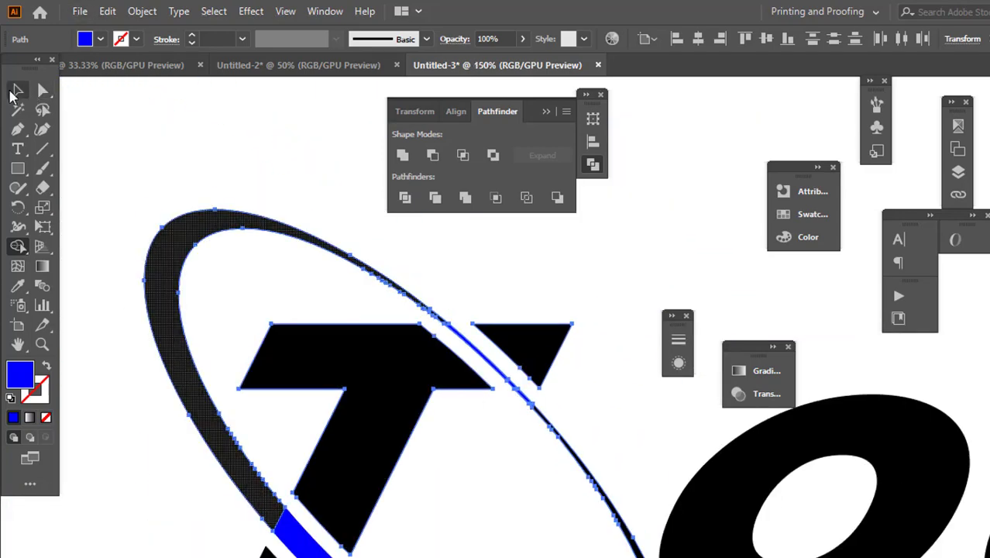
Step: Delete the curved ellipse outline piece, undo it, and select the letter T
{"action": "left_click", "coordinate": [18, 90]}
{"action": "left_click", "coordinate": [342, 155]}
{"action": "scroll", "coordinate": [338, 157], "scroll_direction": "down", "scroll_amount": 1}
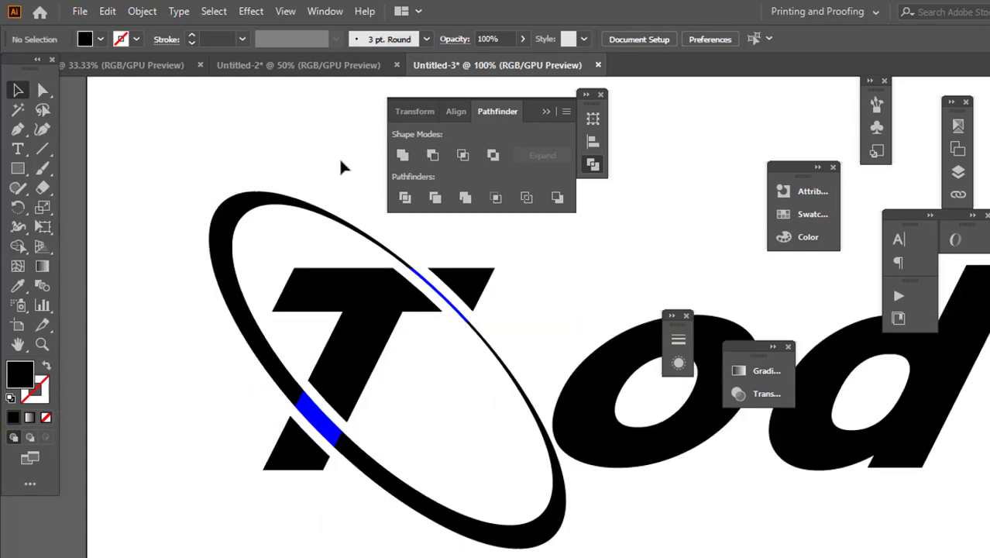
{"action": "scroll", "coordinate": [488, 308], "scroll_direction": "up", "scroll_amount": 2}
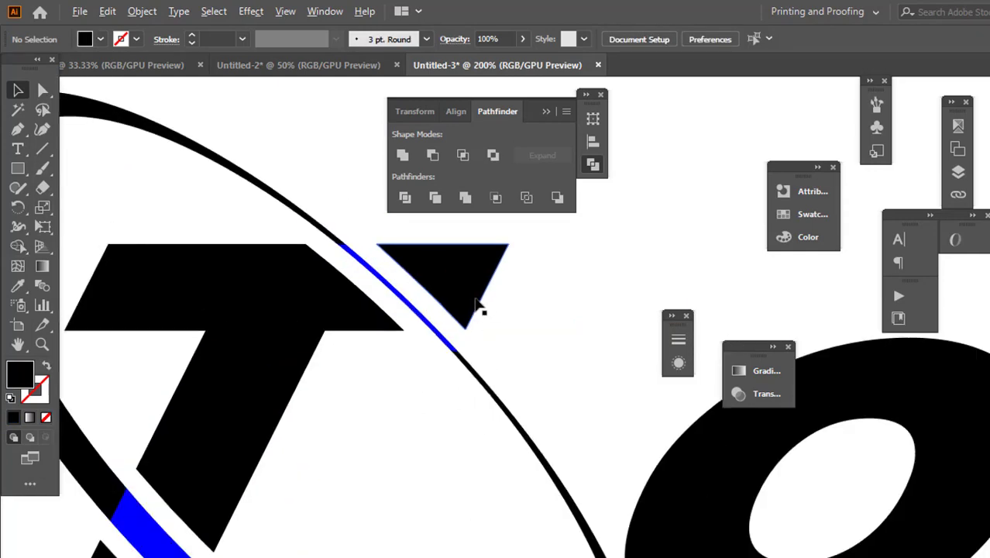
{"action": "scroll", "coordinate": [483, 310], "scroll_direction": "down", "scroll_amount": 1}
{"action": "scroll", "coordinate": [238, 499], "scroll_direction": "up", "scroll_amount": 2}
{"action": "scroll", "coordinate": [310, 476], "scroll_direction": "down", "scroll_amount": 2}
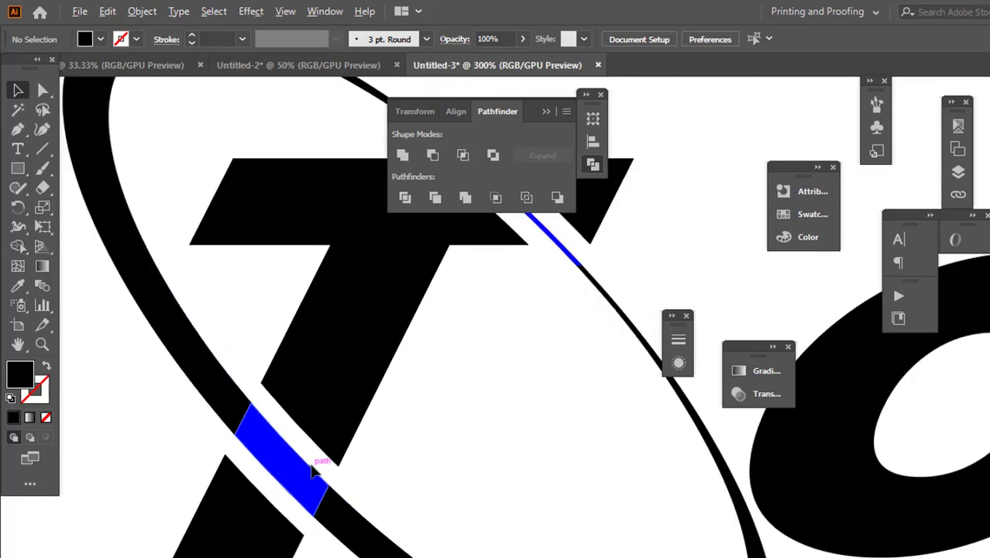
{"action": "scroll", "coordinate": [309, 461], "scroll_direction": "up", "scroll_amount": 4}
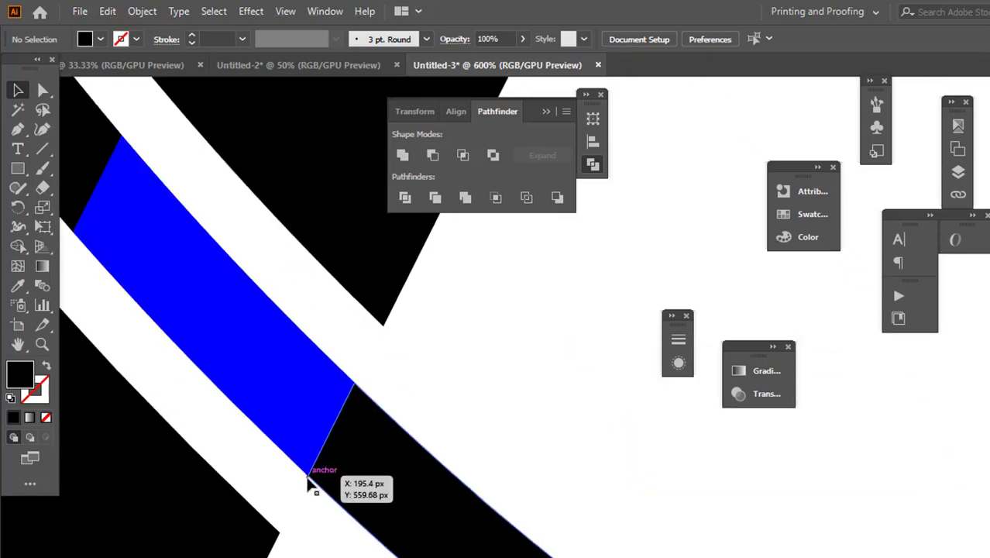
{"action": "left_click", "coordinate": [307, 484]}
{"action": "scroll", "coordinate": [307, 484], "scroll_direction": "down", "scroll_amount": 3}
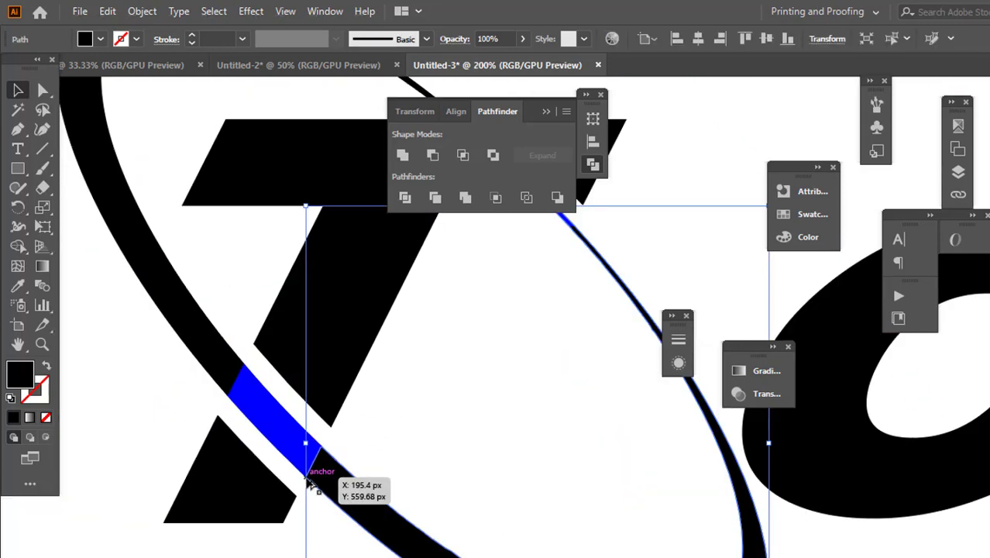
{"action": "key", "text": "Delete"}
{"action": "key", "text": "ctrl+z"}
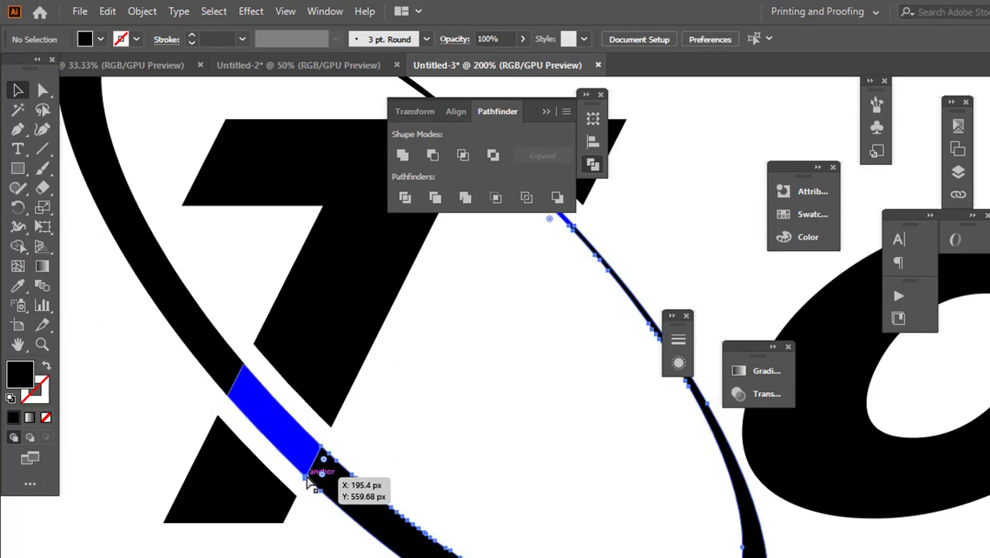
{"action": "scroll", "coordinate": [309, 476], "scroll_direction": "down", "scroll_amount": 1}
{"action": "left_click", "coordinate": [432, 373]}
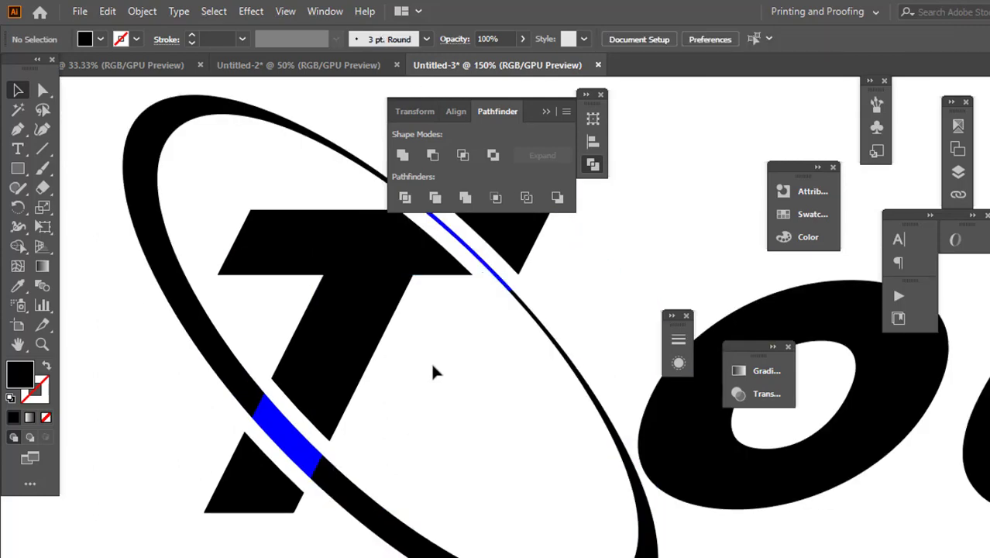
{"action": "left_click", "coordinate": [424, 288]}
{"action": "scroll", "coordinate": [260, 387], "scroll_direction": "down", "scroll_amount": 4}
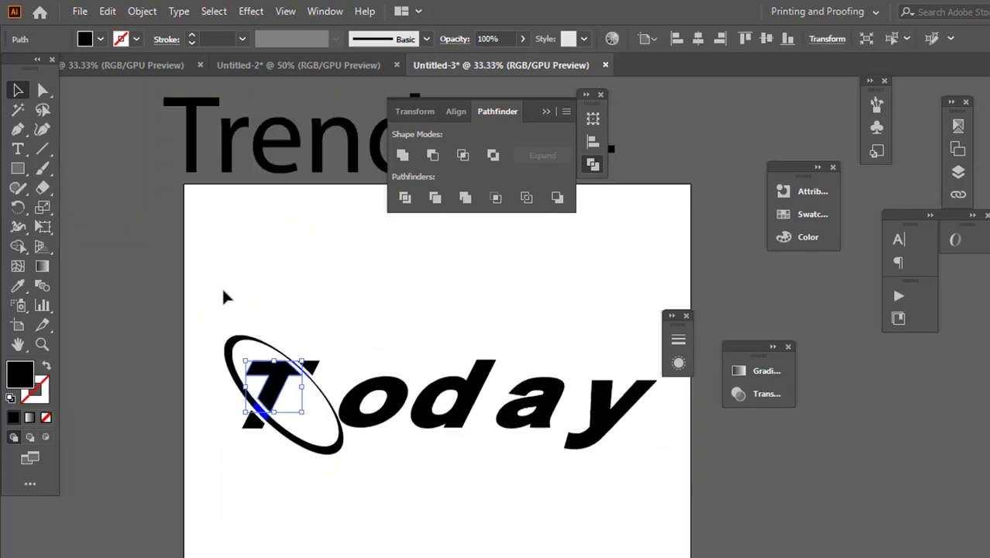
Step: Bring the blue reference logo into Untitled-3 and place it above the black Today
{"action": "left_click", "coordinate": [97, 65]}
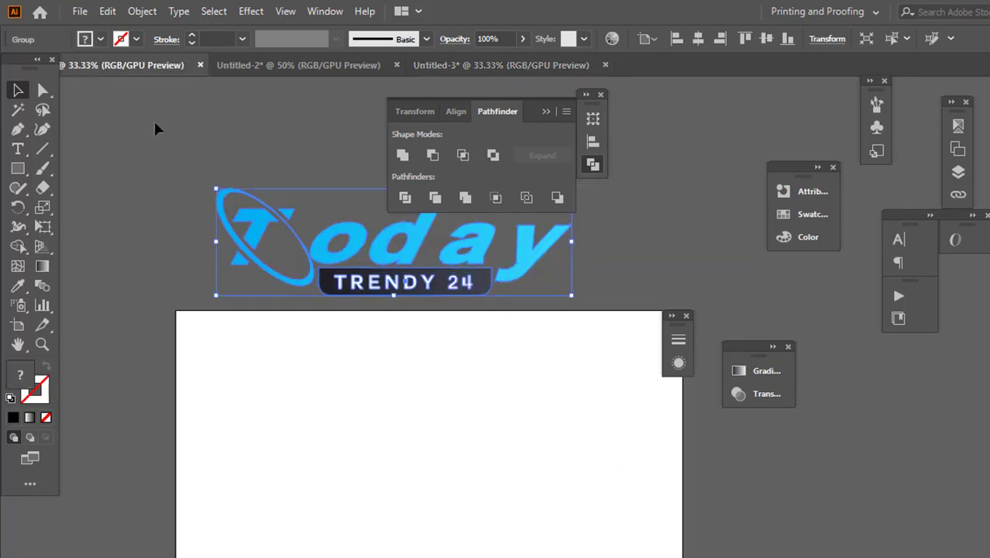
{"action": "mouse_move", "coordinate": [262, 223]}
{"action": "left_mouse_down"}
{"action": "mouse_move", "coordinate": [416, 74]}
{"action": "mouse_move", "coordinate": [301, 231]}
{"action": "left_mouse_up"}
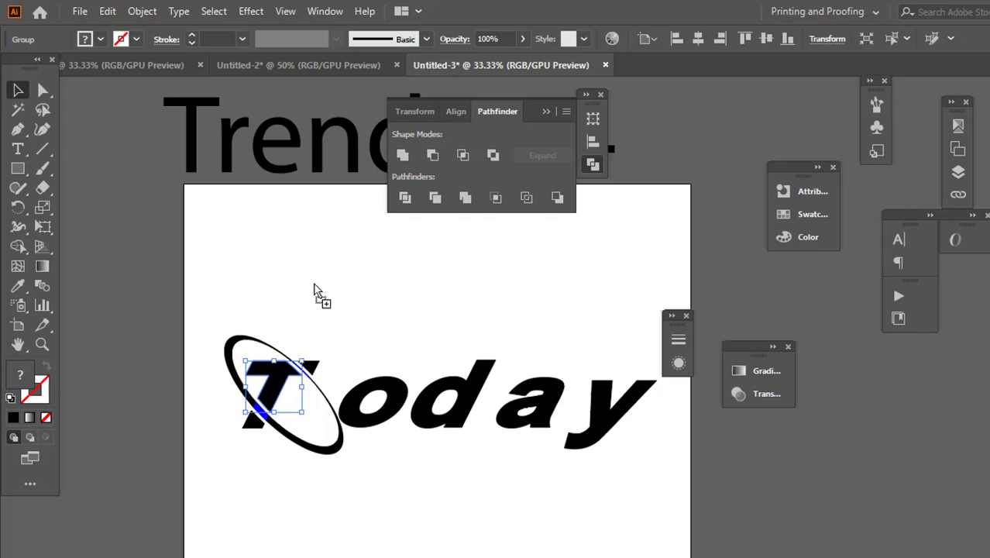
{"action": "left_click_drag", "start_coordinate": [314, 290], "coordinate": [315, 292]}
{"action": "left_click_drag", "start_coordinate": [382, 350], "coordinate": [368, 304]}
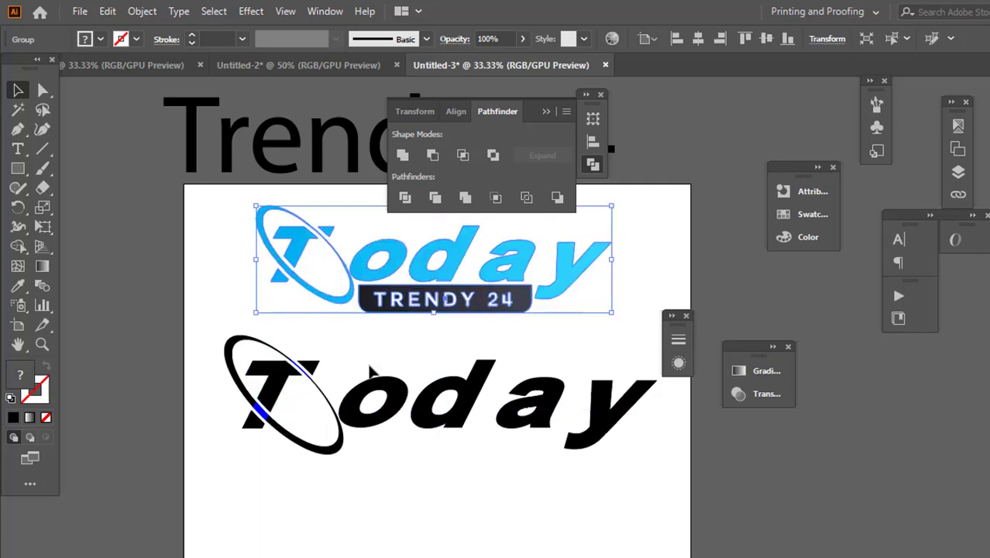
{"action": "left_click", "coordinate": [183, 334]}
Step: Eyedrop the reference logo's blue gradient onto the black Today group
{"action": "left_click_drag", "start_coordinate": [631, 468], "coordinate": [604, 433]}
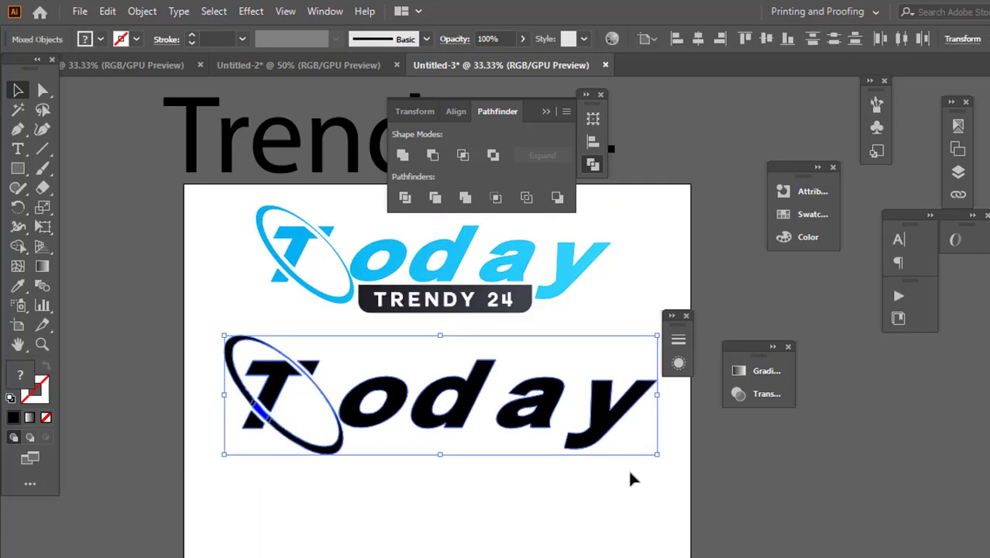
{"action": "key", "text": "i"}
{"action": "left_click", "coordinate": [458, 258]}
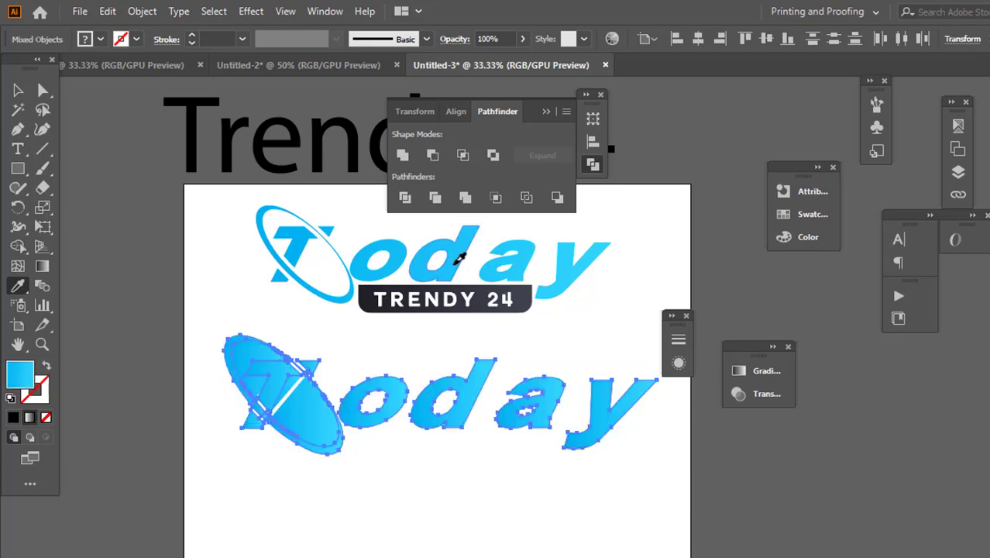
{"action": "left_click", "coordinate": [9, 93]}
Step: Delete the filled lower-right and upper-left ellipse pieces and the leftover sliver on the T
{"action": "left_click", "coordinate": [105, 168]}
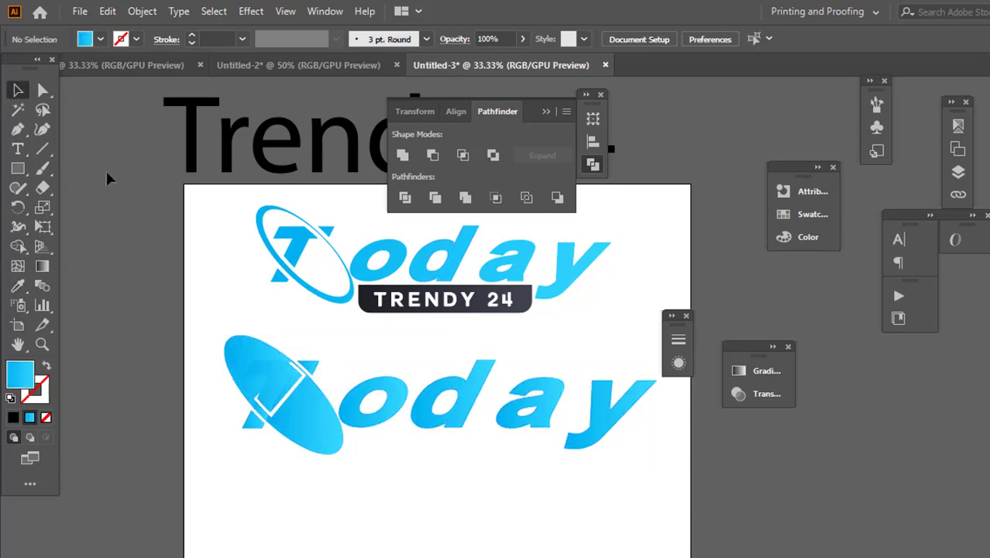
{"action": "scroll", "coordinate": [294, 392], "scroll_direction": "up", "scroll_amount": 1}
{"action": "scroll", "coordinate": [310, 418], "scroll_direction": "up", "scroll_amount": 1}
{"action": "left_click", "coordinate": [306, 422]}
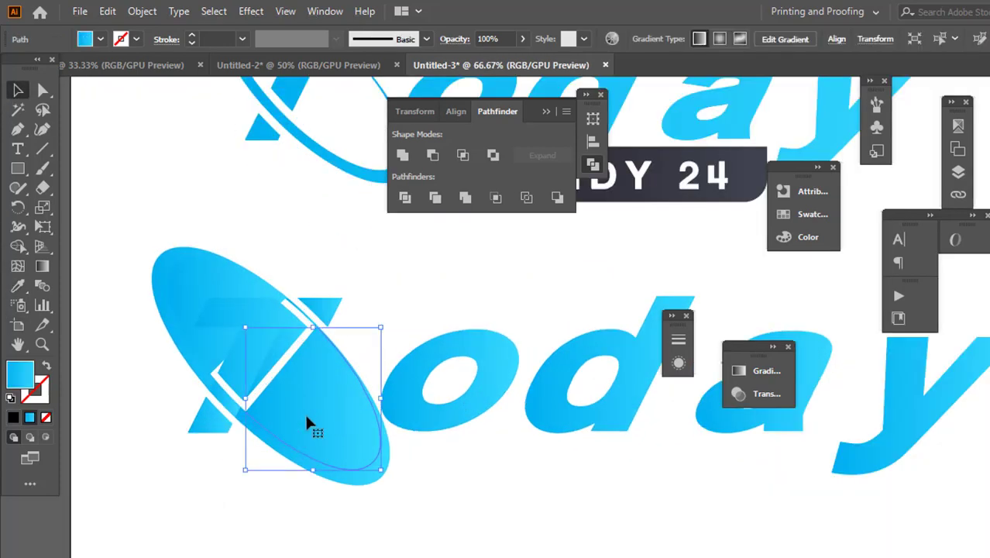
{"action": "key", "text": "Delete"}
{"action": "left_click", "coordinate": [210, 283]}
{"action": "key", "text": "Delete"}
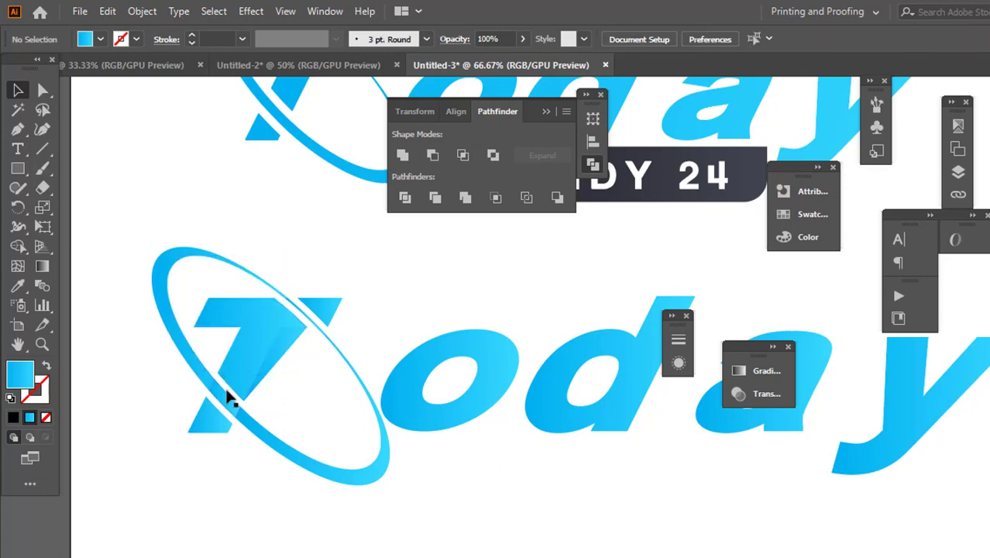
{"action": "left_click", "coordinate": [286, 356]}
{"action": "key", "text": "Delete"}
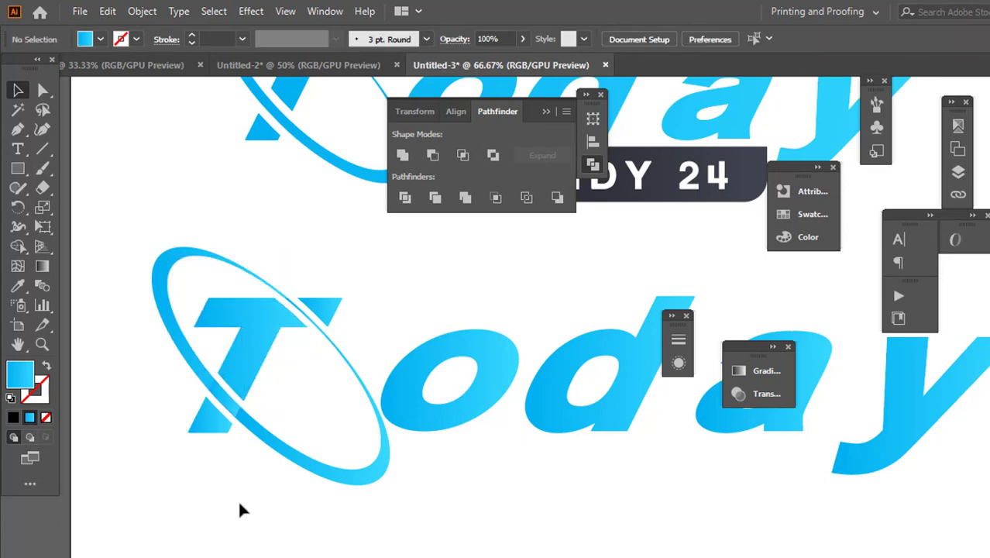
{"action": "scroll", "coordinate": [154, 484], "scroll_direction": "down", "scroll_amount": 1}
{"action": "scroll", "coordinate": [155, 484], "scroll_direction": "down", "scroll_amount": 1}
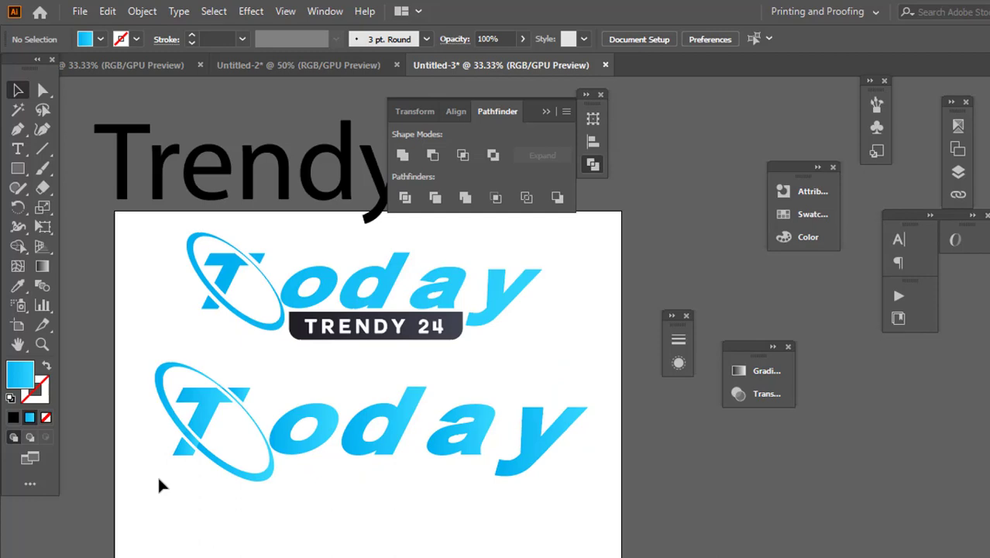
{"action": "scroll", "coordinate": [187, 413], "scroll_direction": "up", "scroll_amount": 4}
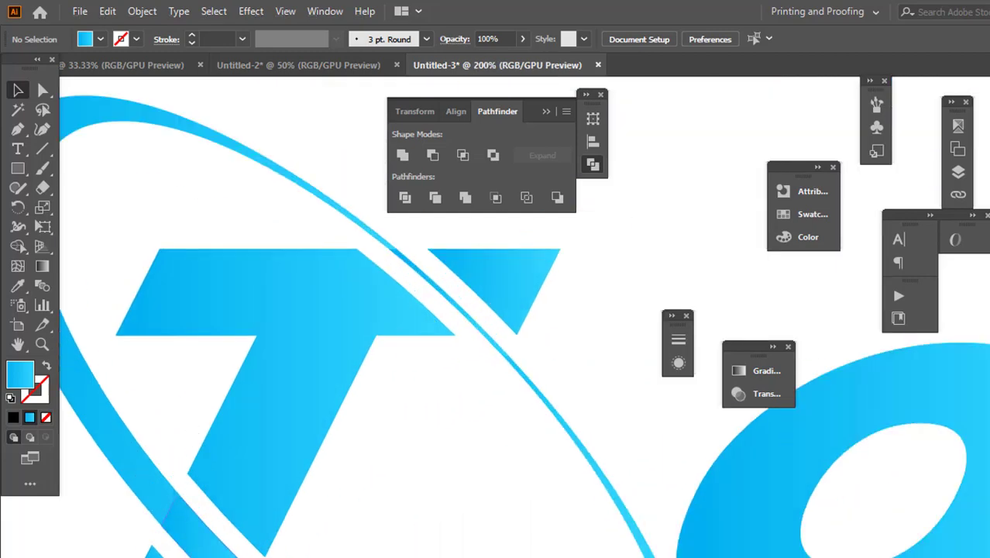
{"action": "scroll", "coordinate": [206, 521], "scroll_direction": "up", "scroll_amount": 1}
Step: Unite the T-stem slivers with the ring arc into one shape using Pathfinder
{"action": "left_click", "coordinate": [172, 487]}
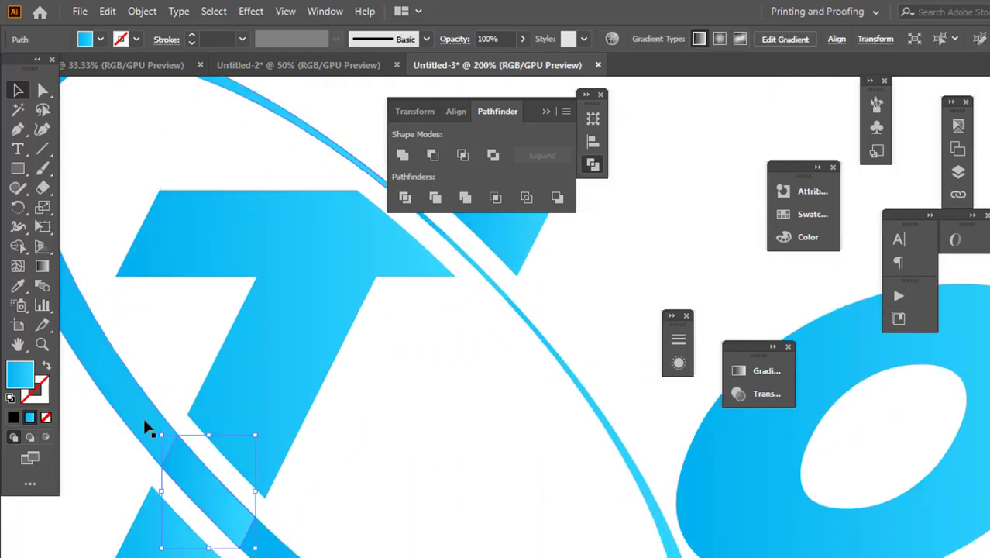
{"action": "left_click", "coordinate": [243, 526]}
{"action": "left_click", "coordinate": [259, 548]}
{"action": "scroll", "coordinate": [362, 491], "scroll_direction": "up", "scroll_amount": 2}
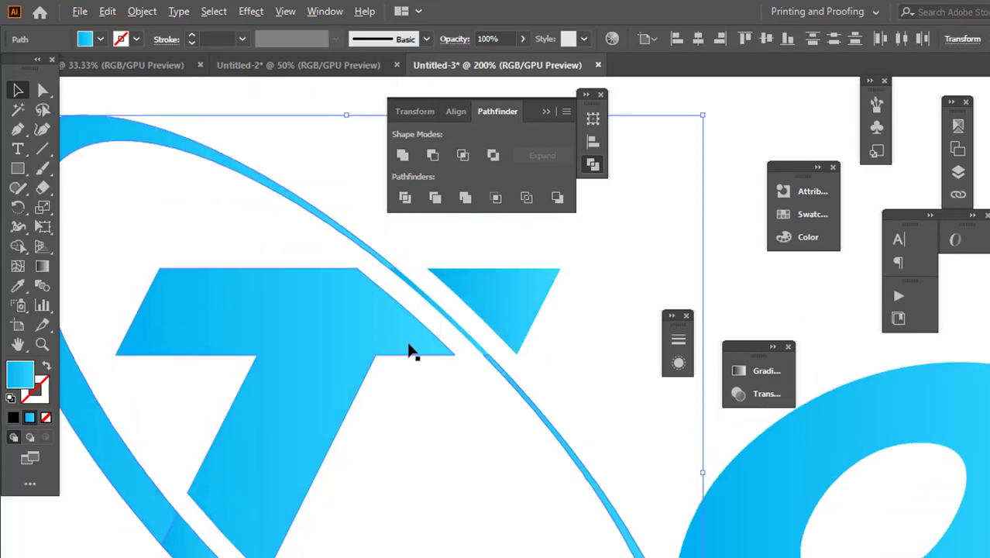
{"action": "scroll", "coordinate": [411, 350], "scroll_direction": "up", "scroll_amount": 3}
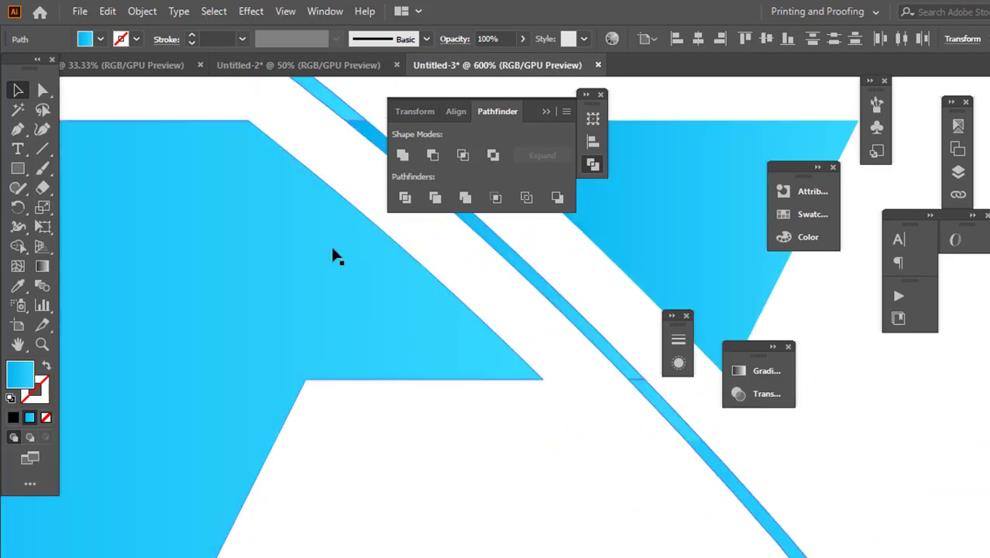
{"action": "left_click", "coordinate": [401, 158]}
{"action": "scroll", "coordinate": [365, 378], "scroll_direction": "down", "scroll_amount": 5}
{"action": "scroll", "coordinate": [214, 256], "scroll_direction": "down", "scroll_amount": 2}
{"action": "left_click", "coordinate": [207, 265]}
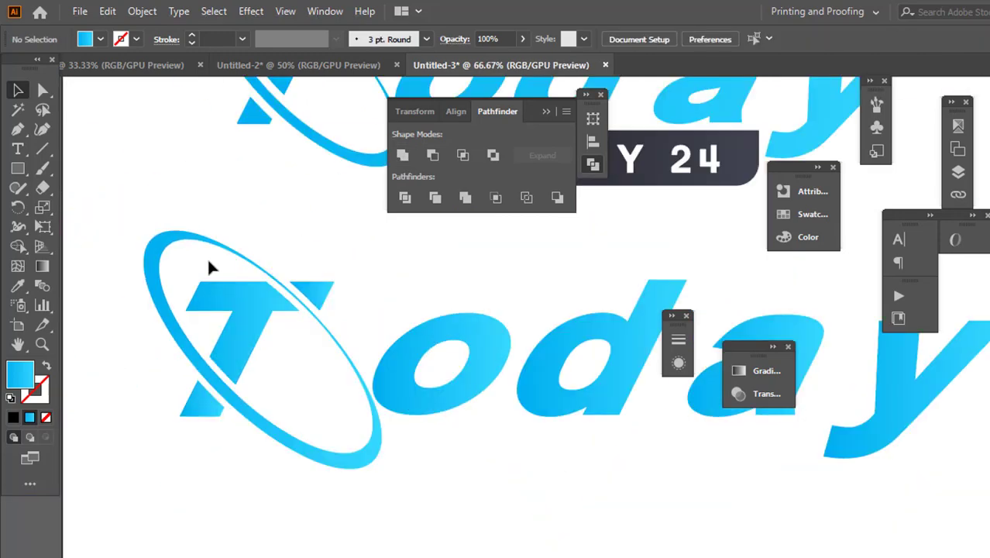
{"action": "scroll", "coordinate": [207, 256], "scroll_direction": "down", "scroll_amount": 2}
{"action": "scroll", "coordinate": [331, 406], "scroll_direction": "up", "scroll_amount": 2}
{"action": "left_click_drag", "start_coordinate": [418, 306], "coordinate": [407, 291]}
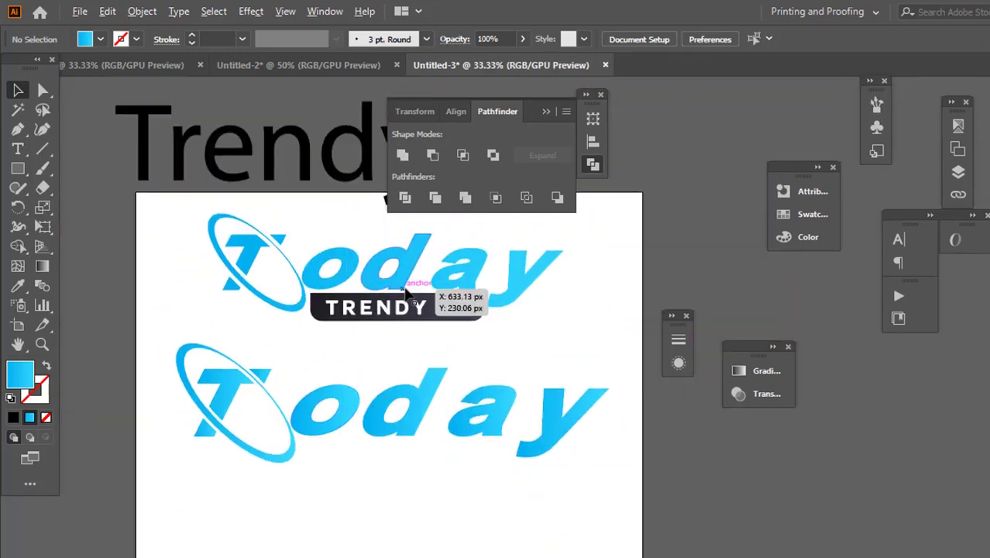
{"action": "scroll", "coordinate": [380, 328], "scroll_direction": "up", "scroll_amount": 1}
{"action": "scroll", "coordinate": [370, 335], "scroll_direction": "down", "scroll_amount": 2}
{"action": "scroll", "coordinate": [370, 335], "scroll_direction": "up", "scroll_amount": 1}
Step: Set the Trendy 24 text in Couture Bold, scale it to 91.3 pt, and place it below Today
{"action": "left_click", "coordinate": [380, 279]}
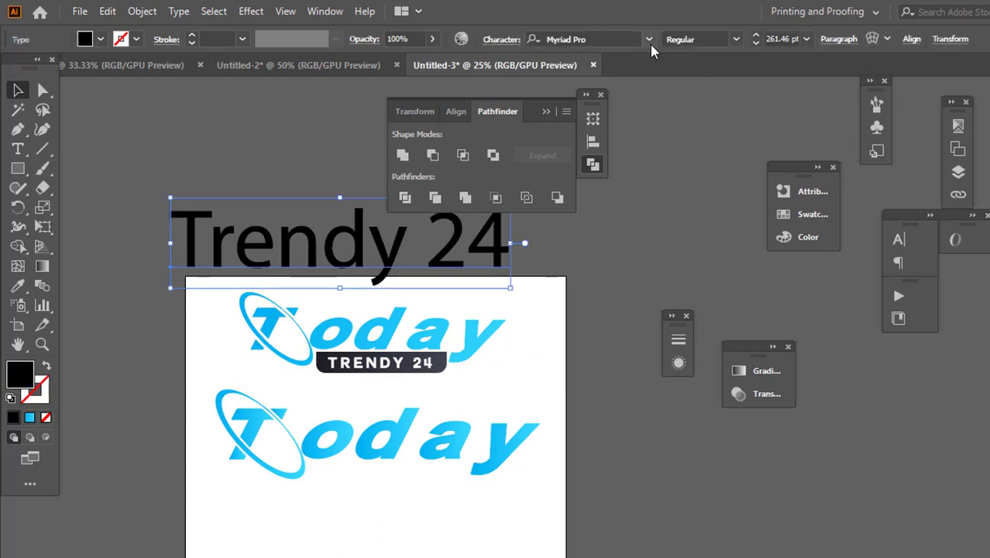
{"action": "left_click", "coordinate": [649, 40]}
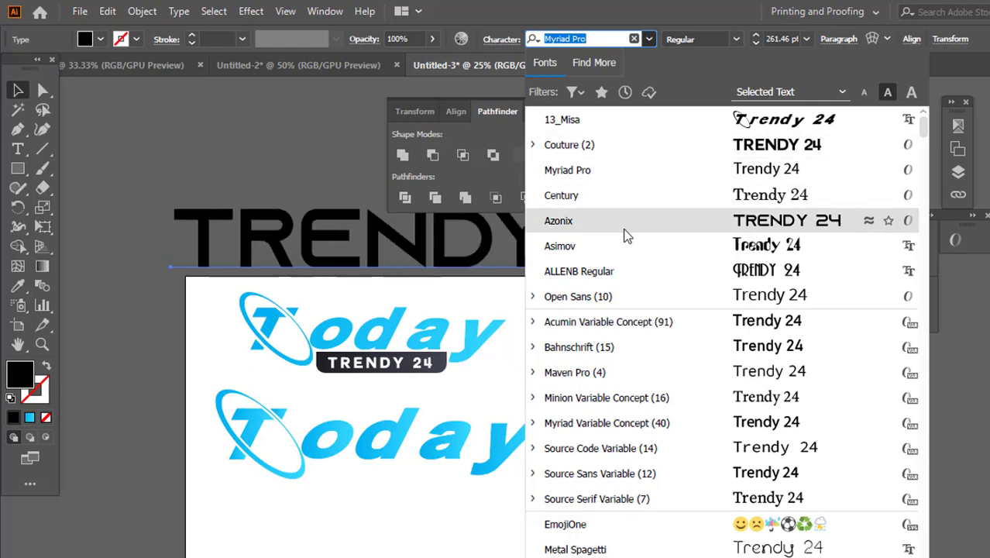
{"action": "type", "text": "co"}
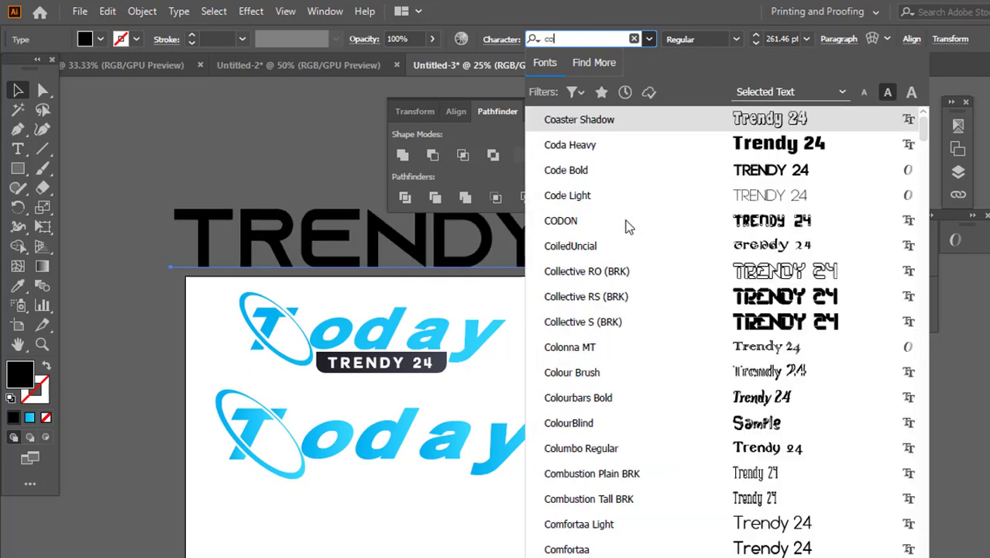
{"action": "type", "text": "u"}
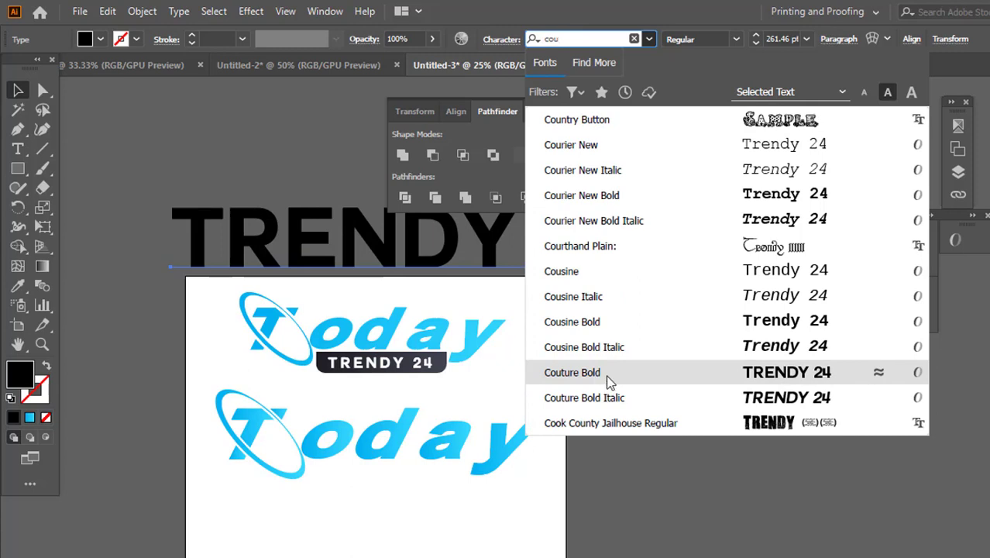
{"action": "left_click", "coordinate": [610, 373]}
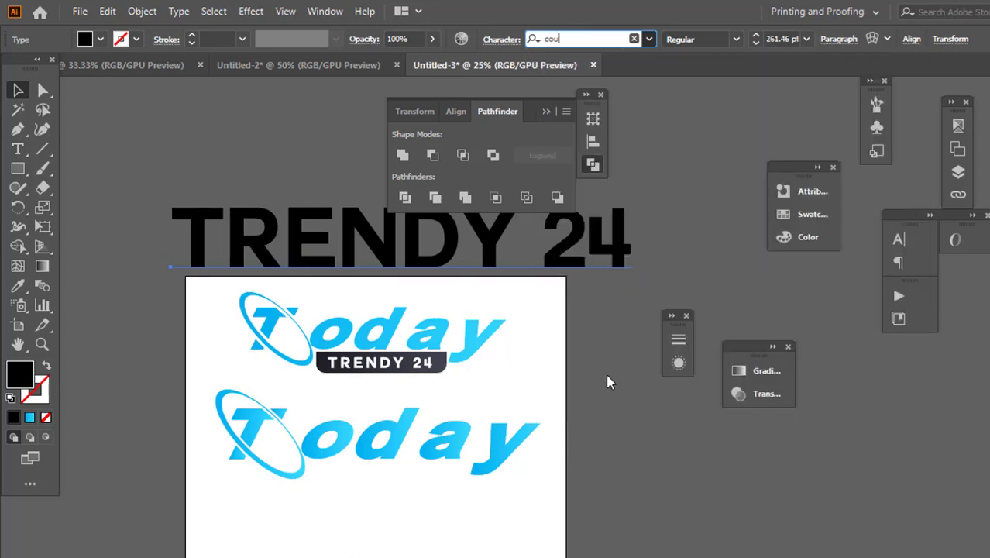
{"action": "left_click_drag", "start_coordinate": [632, 275], "coordinate": [455, 267]}
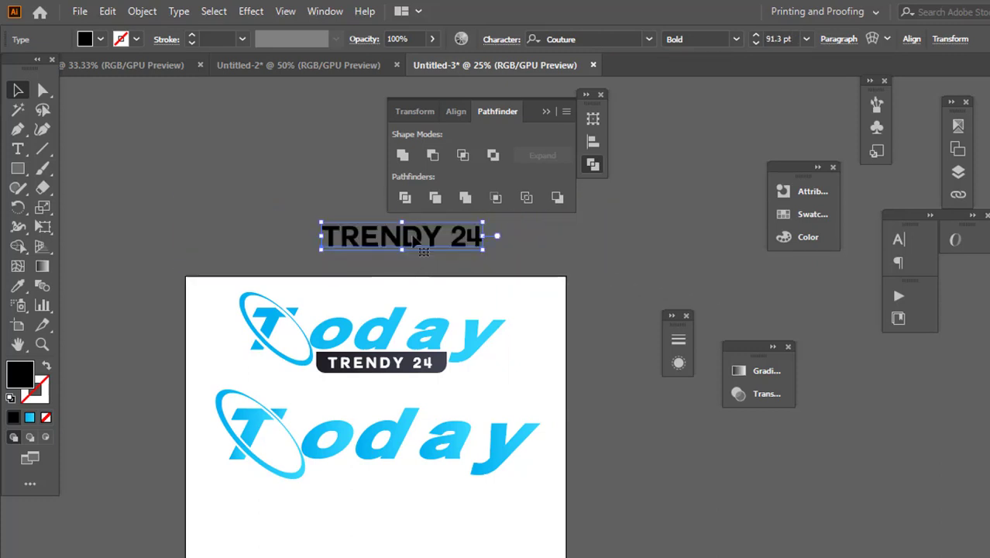
{"action": "left_click_drag", "start_coordinate": [418, 244], "coordinate": [401, 531]}
Step: Draw a wide rectangle, about 496 × 53 px, below the second Today logo
{"action": "scroll", "coordinate": [382, 476], "scroll_direction": "down", "scroll_amount": 2}
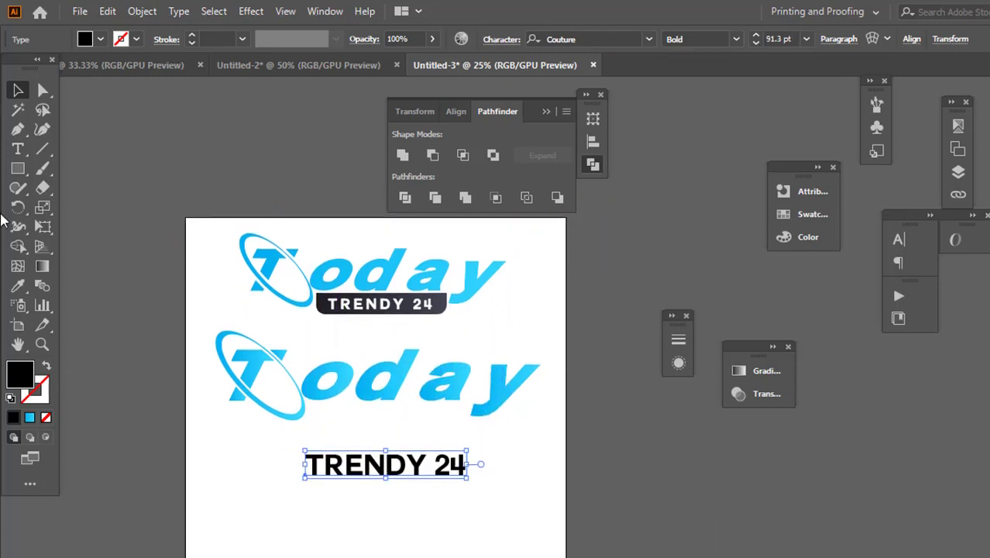
{"action": "left_click", "coordinate": [18, 168]}
{"action": "scroll", "coordinate": [482, 427], "scroll_direction": "up", "scroll_amount": 2}
{"action": "scroll", "coordinate": [468, 416], "scroll_direction": "down", "scroll_amount": 1}
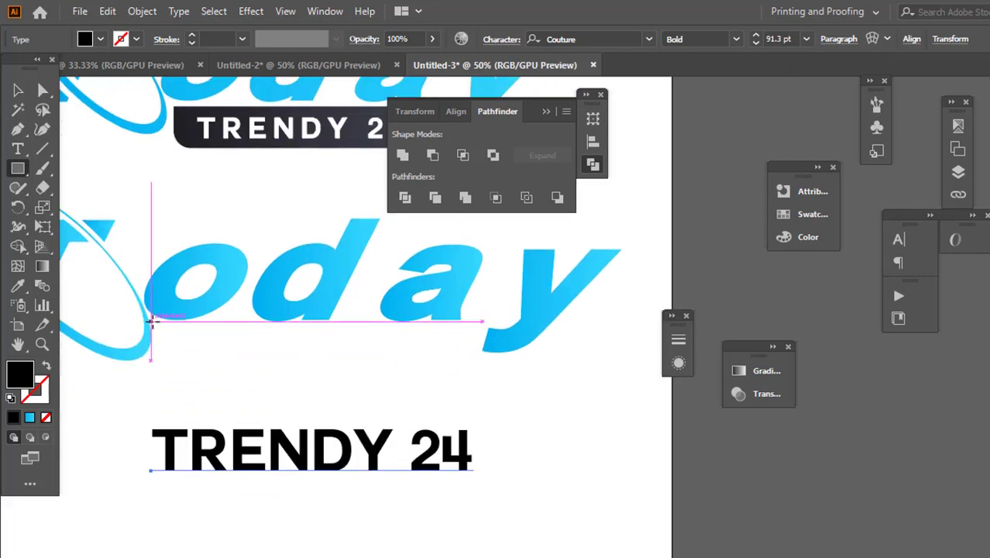
{"action": "mouse_move", "coordinate": [157, 327]}
{"action": "left_mouse_down"}
{"action": "mouse_move", "coordinate": [475, 360]}
{"action": "mouse_move", "coordinate": [478, 368]}
{"action": "left_mouse_up"}
{"action": "left_click", "coordinate": [19, 90]}
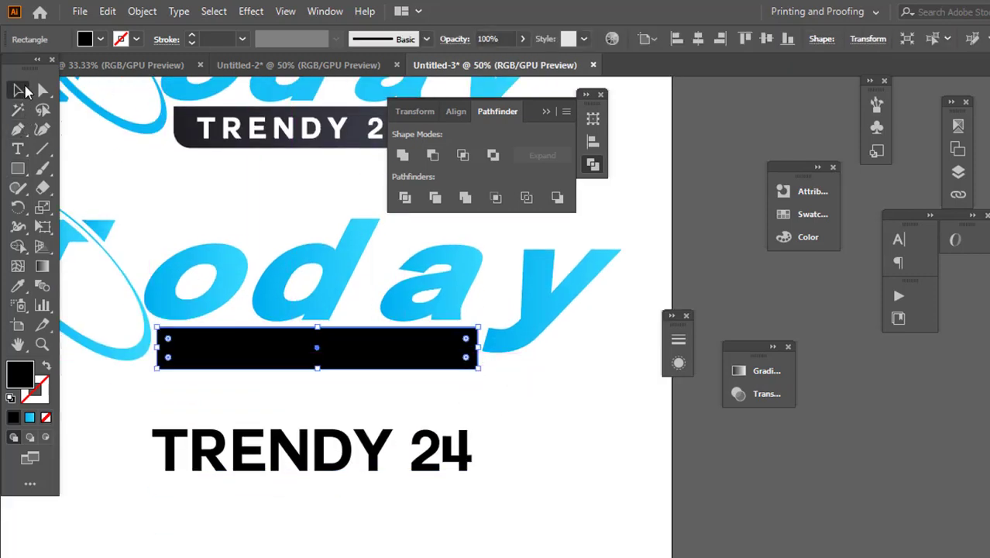
Step: Eyedrop the top banner's dark gradient onto the new bar
{"action": "left_click", "coordinate": [336, 276]}
{"action": "left_click", "coordinate": [276, 214]}
{"action": "left_click", "coordinate": [357, 367]}
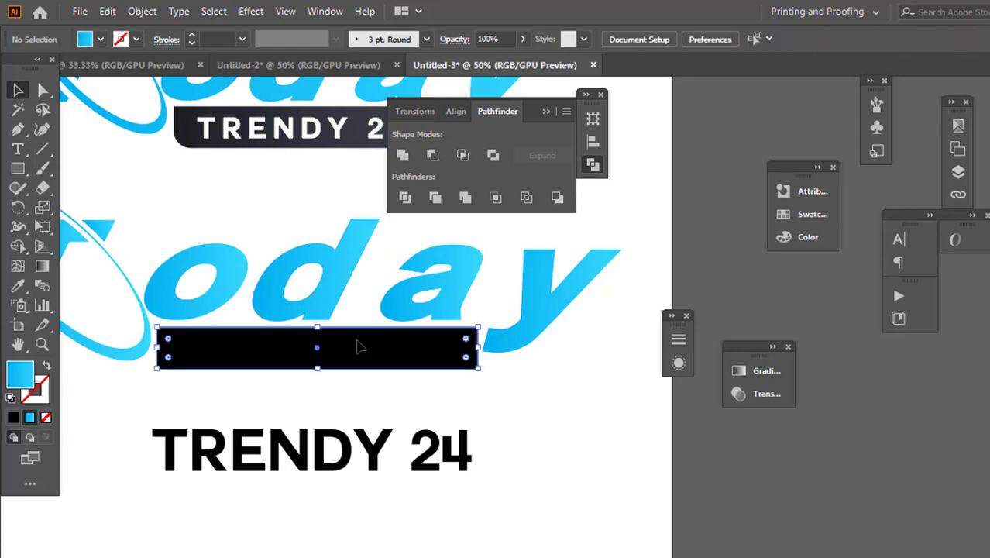
{"action": "key", "text": "i"}
{"action": "left_click", "coordinate": [201, 126]}
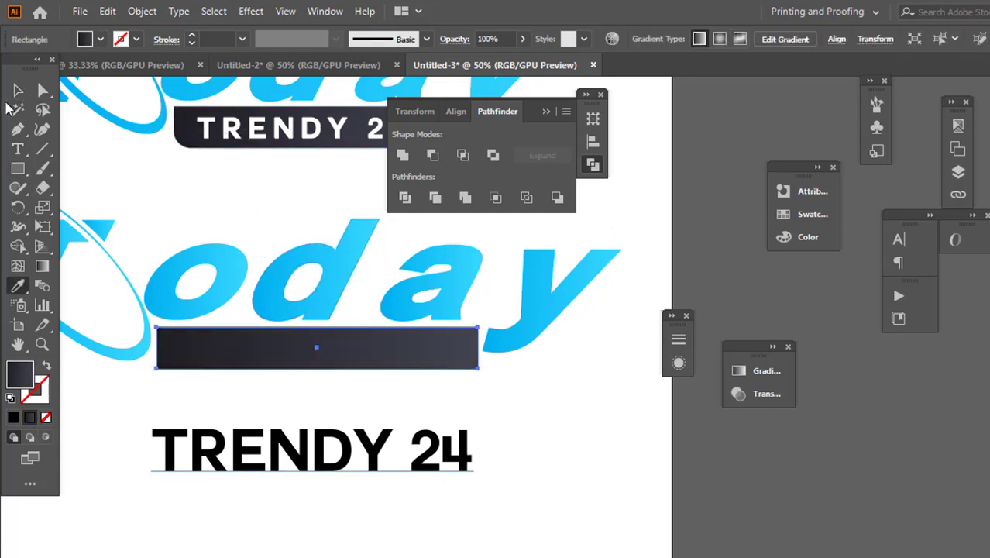
{"action": "left_click", "coordinate": [17, 91]}
{"action": "left_click", "coordinate": [318, 459]}
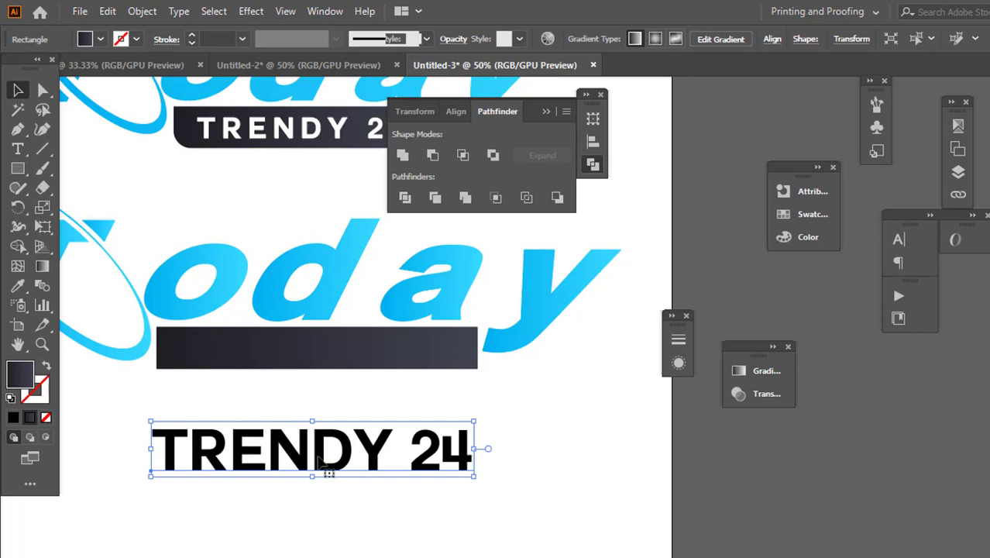
Step: Convert the TRENDY 24 text to outlines and give it a white fill
{"action": "right_click", "coordinate": [318, 459]}
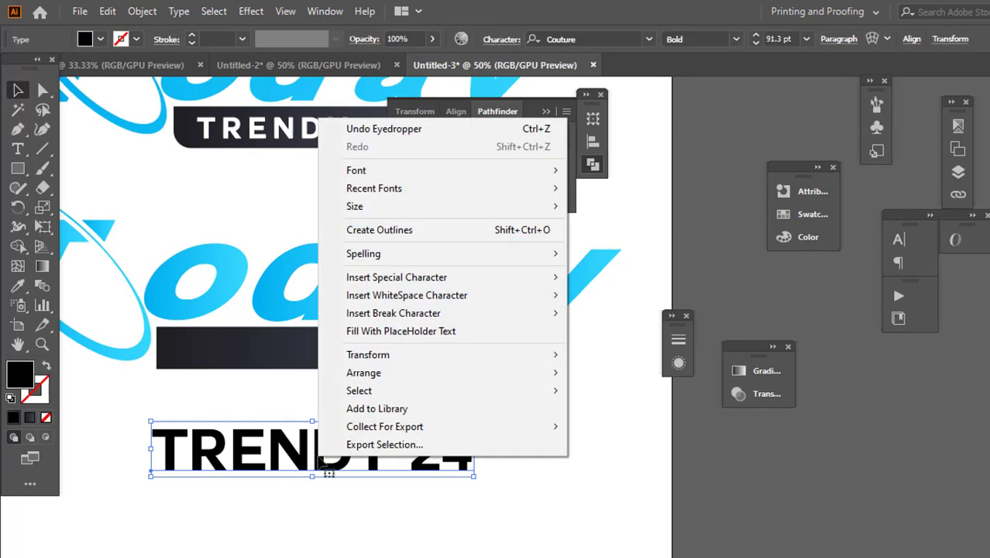
{"action": "left_click", "coordinate": [380, 235]}
{"action": "key", "text": "i"}
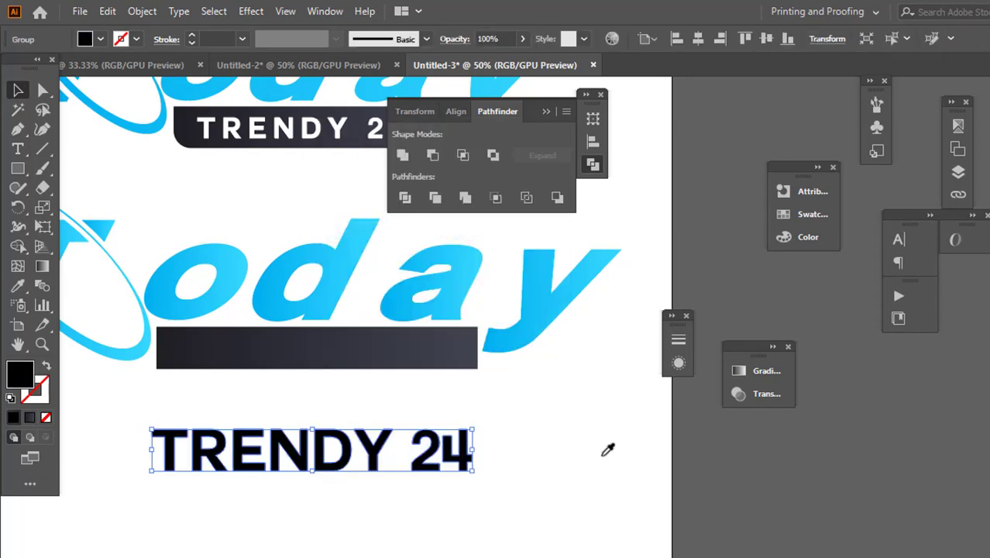
{"action": "left_click", "coordinate": [601, 442]}
{"action": "left_click", "coordinate": [17, 91]}
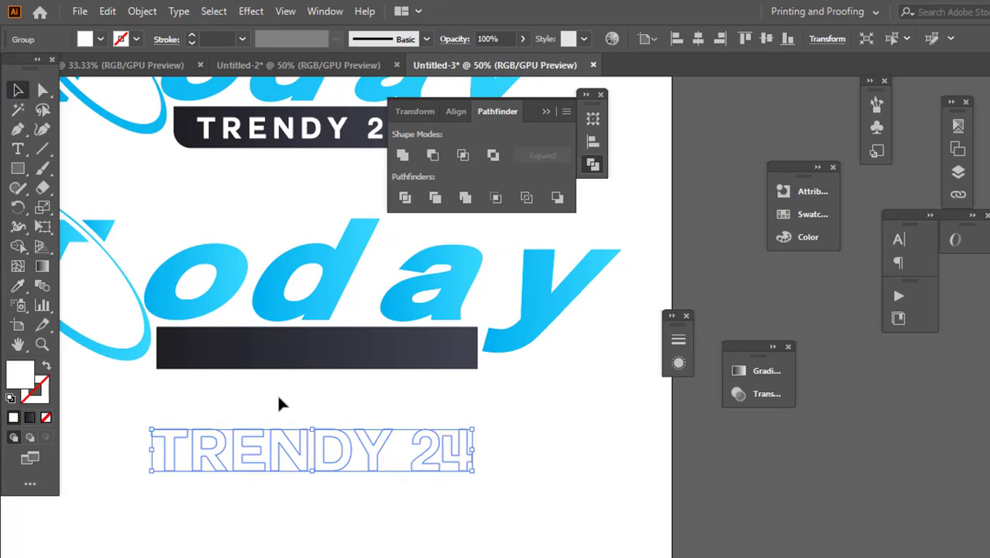
Step: Bring the white lettering to the front and move it onto the dark bar
{"action": "right_click", "coordinate": [277, 395]}
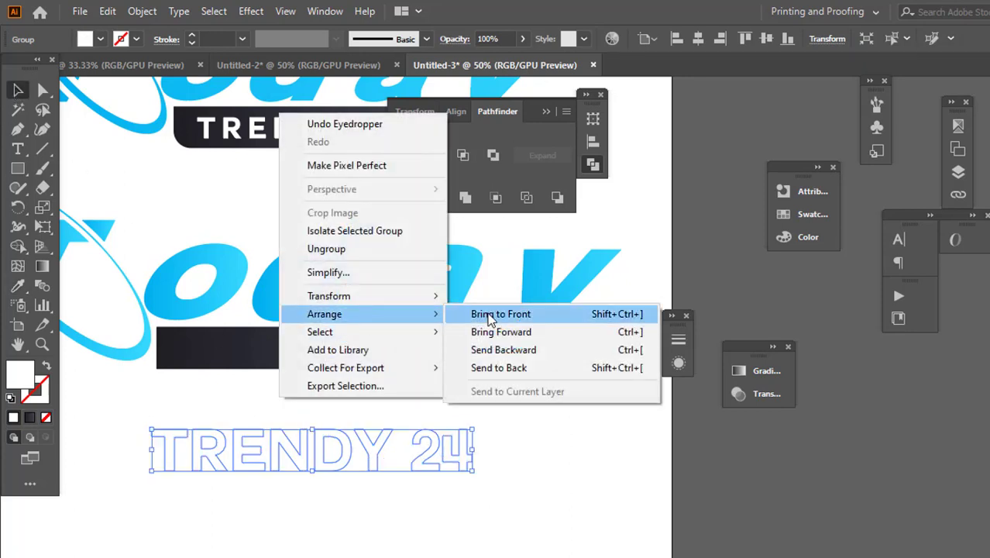
{"action": "left_click", "coordinate": [492, 320]}
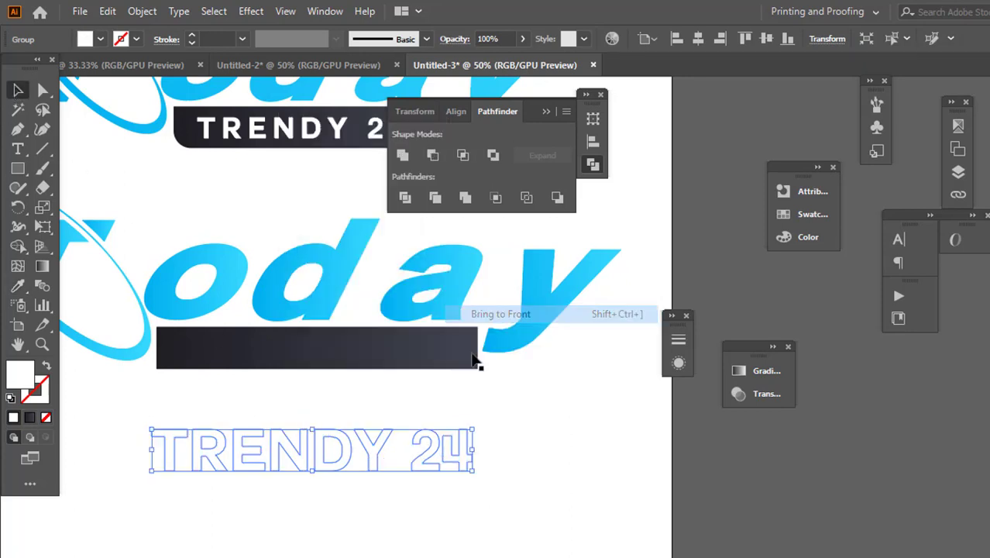
{"action": "mouse_move", "coordinate": [426, 472]}
{"action": "left_mouse_down"}
{"action": "mouse_move", "coordinate": [428, 372]}
{"action": "mouse_move", "coordinate": [395, 358]}
{"action": "mouse_move", "coordinate": [454, 361]}
{"action": "left_mouse_up"}
{"action": "scroll", "coordinate": [287, 383], "scroll_direction": "up", "scroll_amount": 1}
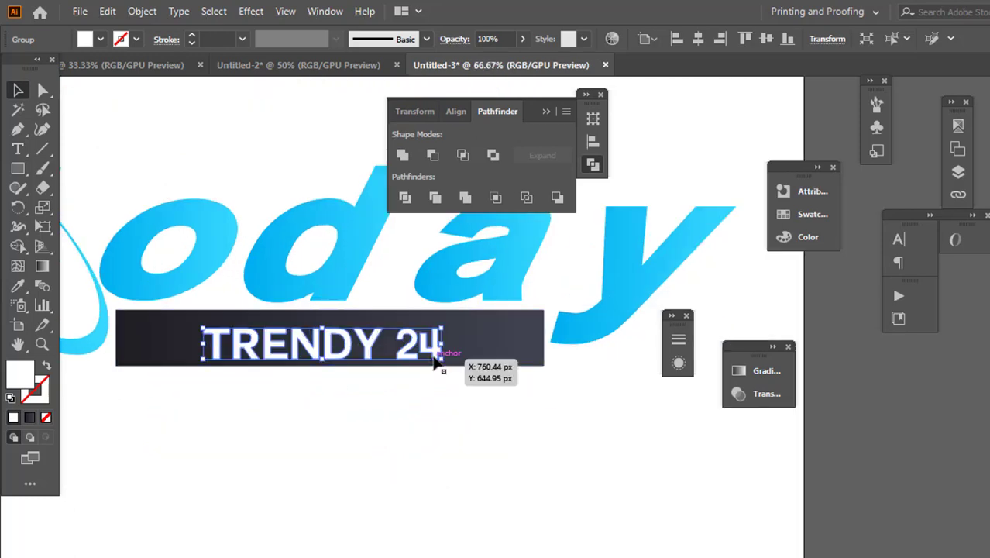
Step: Horizontally and vertically align the lettering to the bar, then Alt-drag the bar narrower
{"action": "left_click", "coordinate": [477, 352], "text": "shift"}
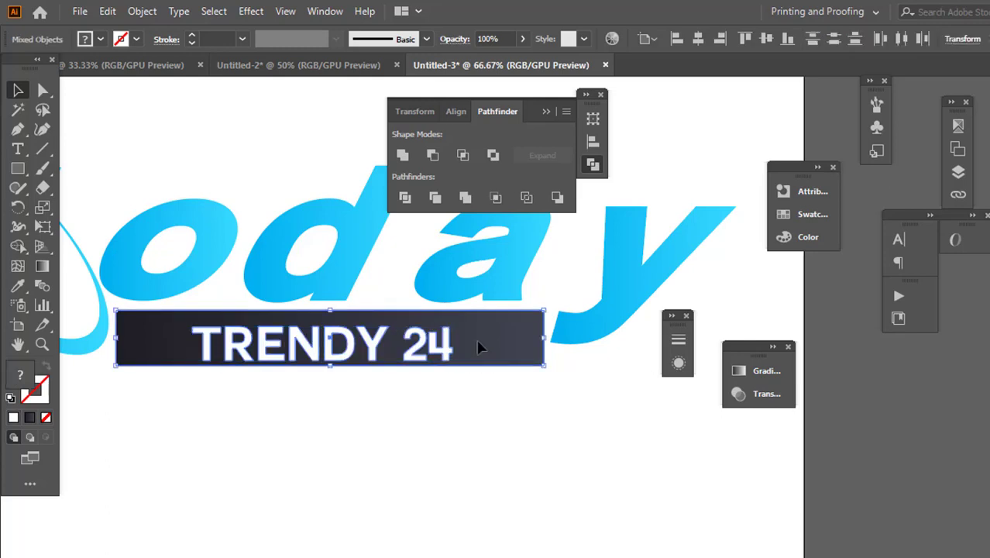
{"action": "left_click", "coordinate": [456, 111]}
{"action": "left_click", "coordinate": [431, 155]}
{"action": "left_click", "coordinate": [532, 155]}
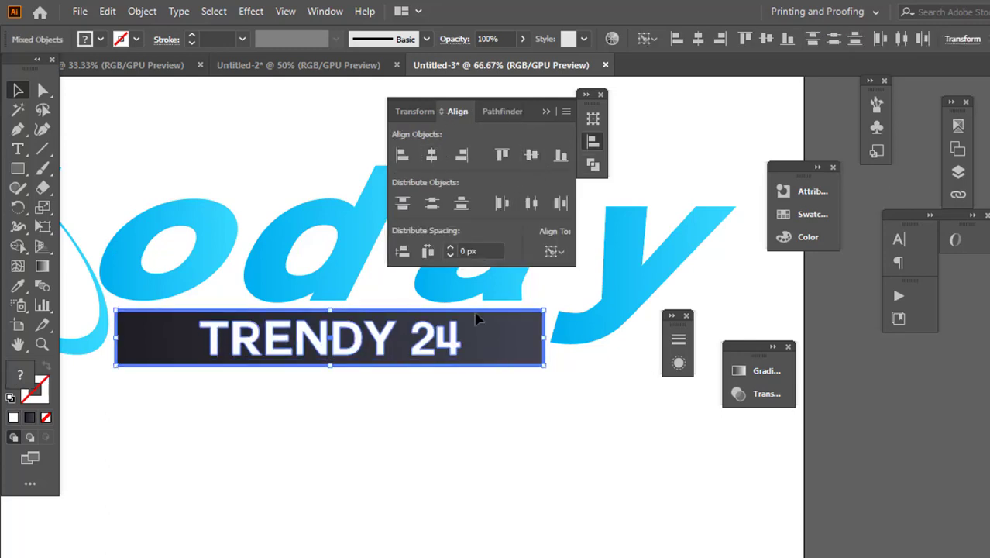
{"action": "left_click", "coordinate": [433, 419]}
{"action": "left_click", "coordinate": [535, 348]}
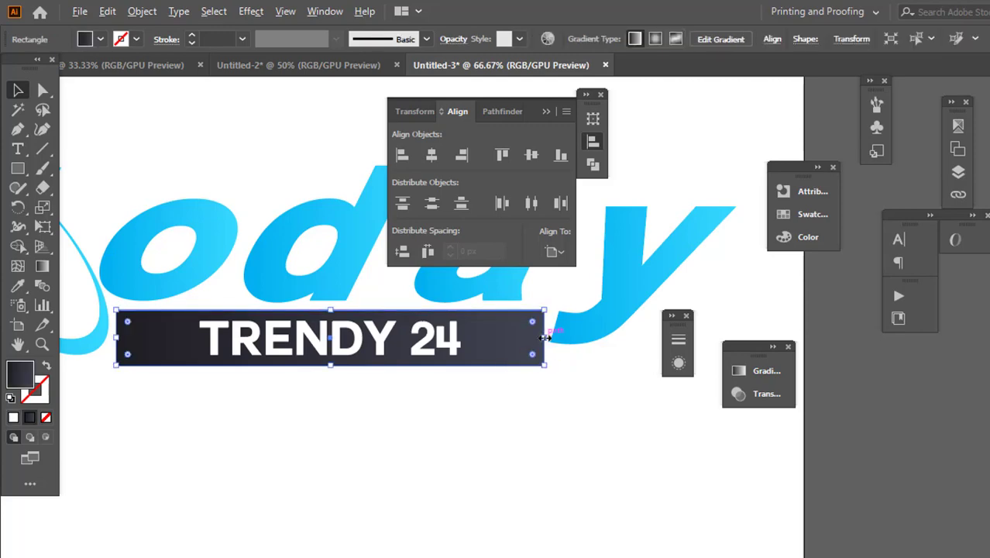
{"action": "left_click_drag", "start_coordinate": [544, 339], "coordinate": [486, 339]}
{"action": "left_click", "coordinate": [312, 431]}
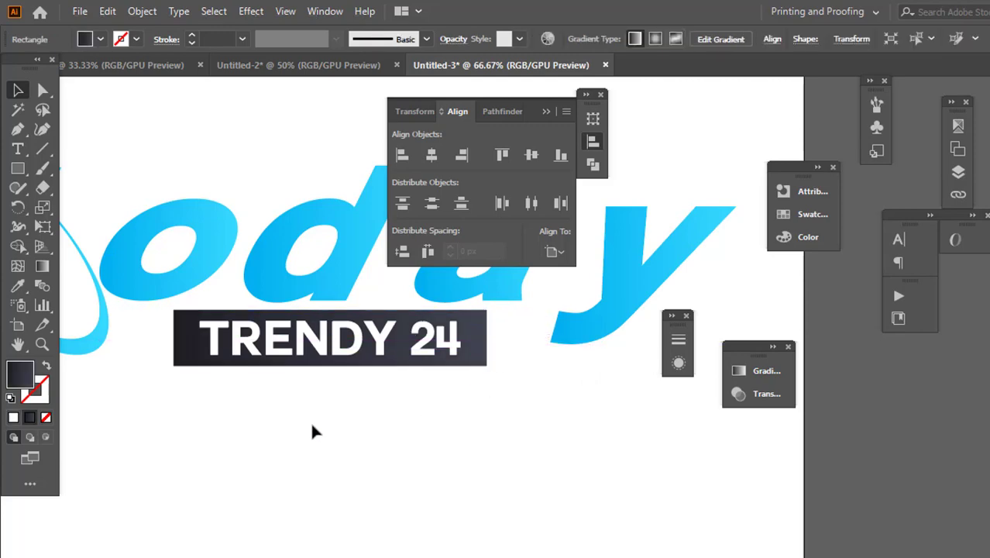
{"action": "scroll", "coordinate": [312, 431], "scroll_direction": "down", "scroll_amount": 2}
{"action": "scroll", "coordinate": [313, 431], "scroll_direction": "down", "scroll_amount": 1}
{"action": "scroll", "coordinate": [312, 432], "scroll_direction": "up", "scroll_amount": 1}
{"action": "scroll", "coordinate": [312, 431], "scroll_direction": "up", "scroll_amount": 1}
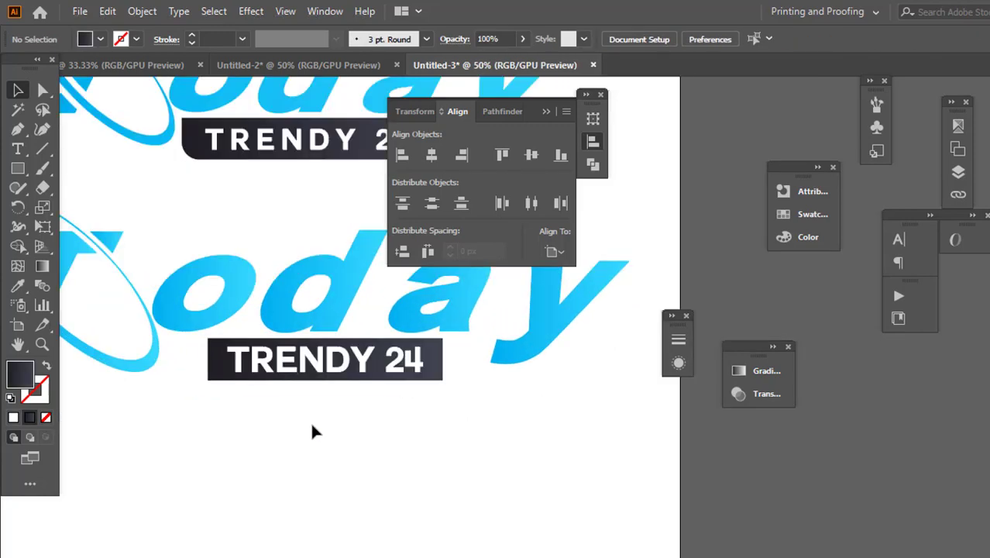
{"action": "scroll", "coordinate": [313, 429], "scroll_direction": "down", "scroll_amount": 1}
{"action": "scroll", "coordinate": [312, 430], "scroll_direction": "up", "scroll_amount": 2}
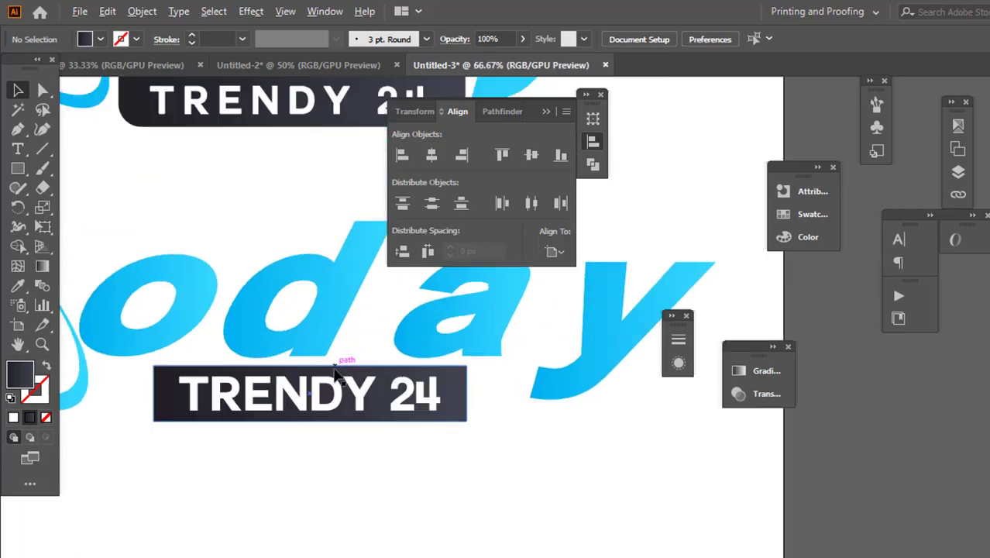
{"action": "scroll", "coordinate": [335, 402], "scroll_direction": "up", "scroll_amount": 1}
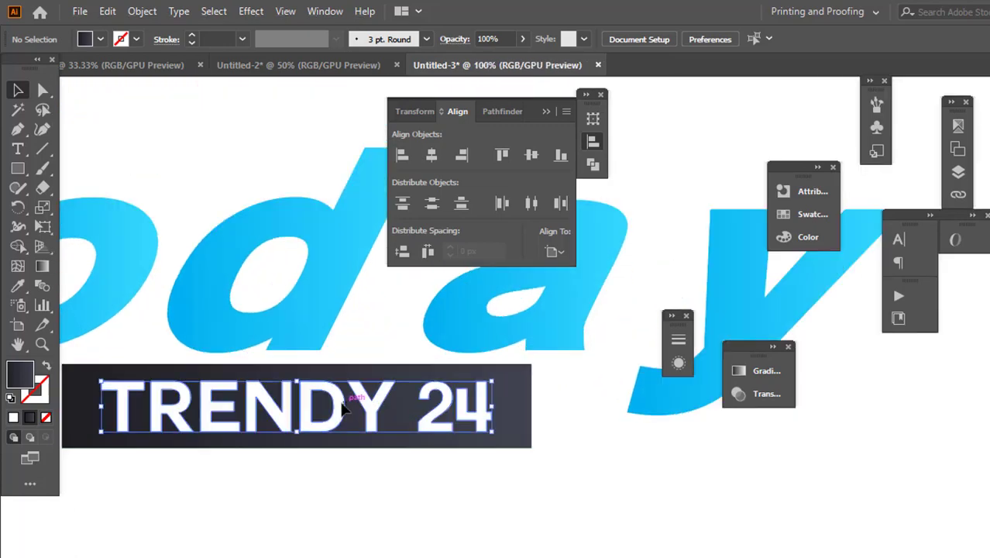
{"action": "left_click_drag", "start_coordinate": [334, 407], "coordinate": [344, 408]}
{"action": "scroll", "coordinate": [340, 408], "scroll_direction": "down", "scroll_amount": 1}
{"action": "scroll", "coordinate": [345, 408], "scroll_direction": "down", "scroll_amount": 1}
{"action": "scroll", "coordinate": [343, 409], "scroll_direction": "down", "scroll_amount": 1}
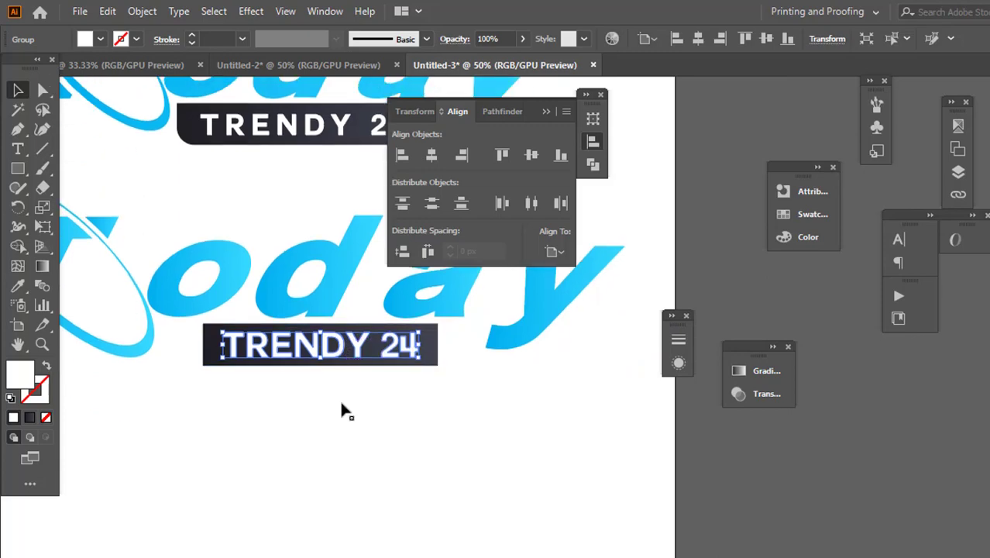
{"action": "left_click", "coordinate": [342, 409]}
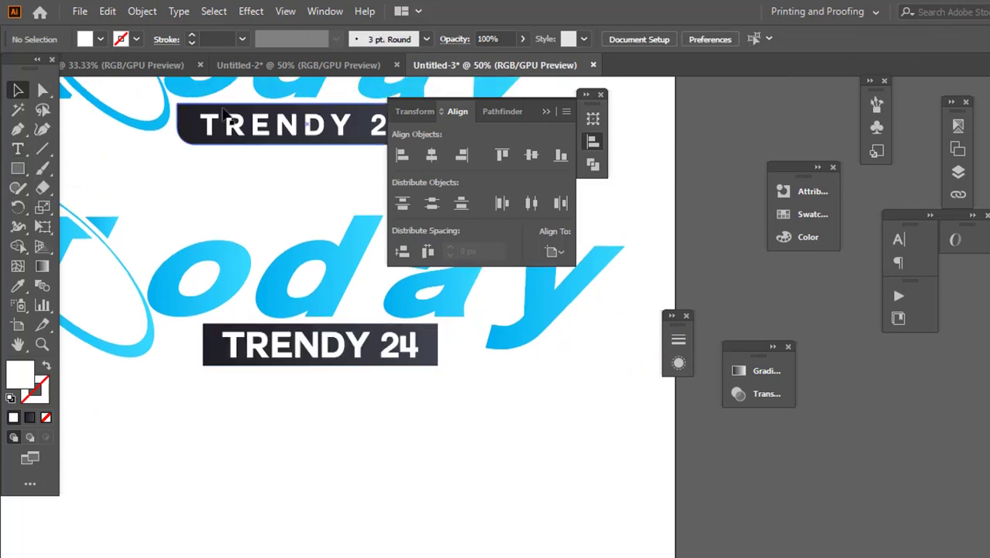
{"action": "left_click", "coordinate": [19, 149]}
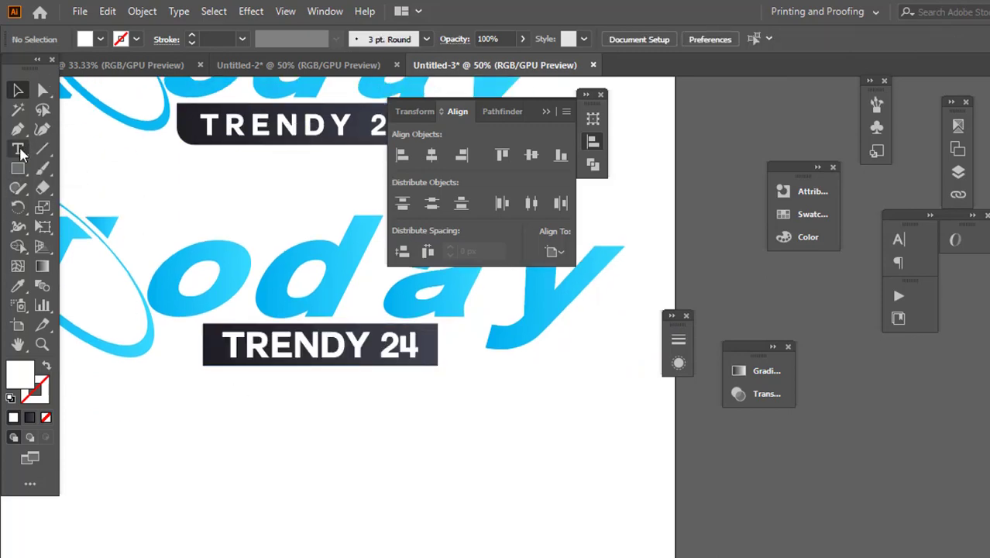
Step: Type a new TRENDY 24 line below the bar and scale it up to 52.3 pt
{"action": "left_click", "coordinate": [291, 433]}
{"action": "scroll", "coordinate": [291, 432], "scroll_direction": "up", "scroll_amount": 1}
{"action": "scroll", "coordinate": [289, 429], "scroll_direction": "up", "scroll_amount": 1}
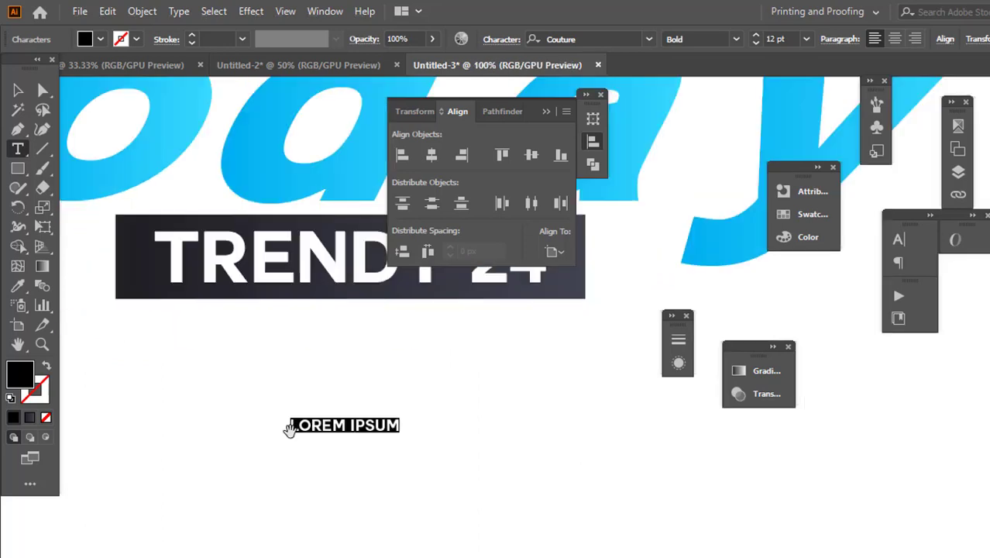
{"action": "type", "text": "TRENDY 24"}
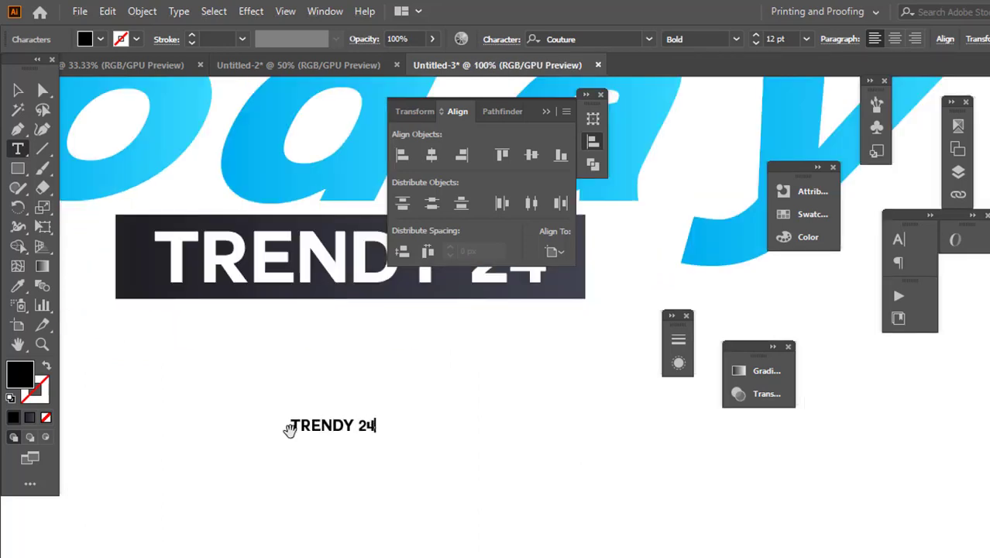
{"action": "left_click", "coordinate": [18, 90]}
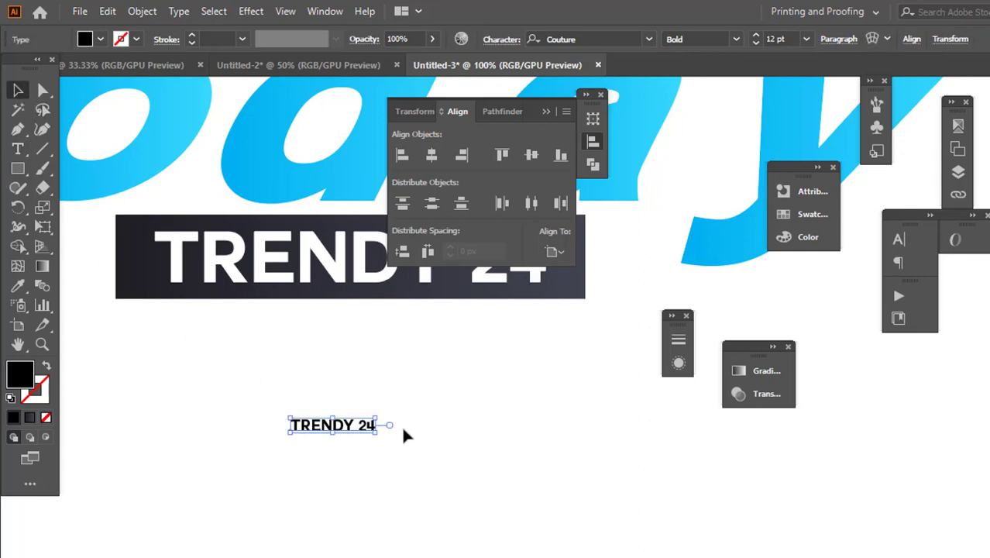
{"action": "left_click_drag", "start_coordinate": [374, 436], "coordinate": [518, 515]}
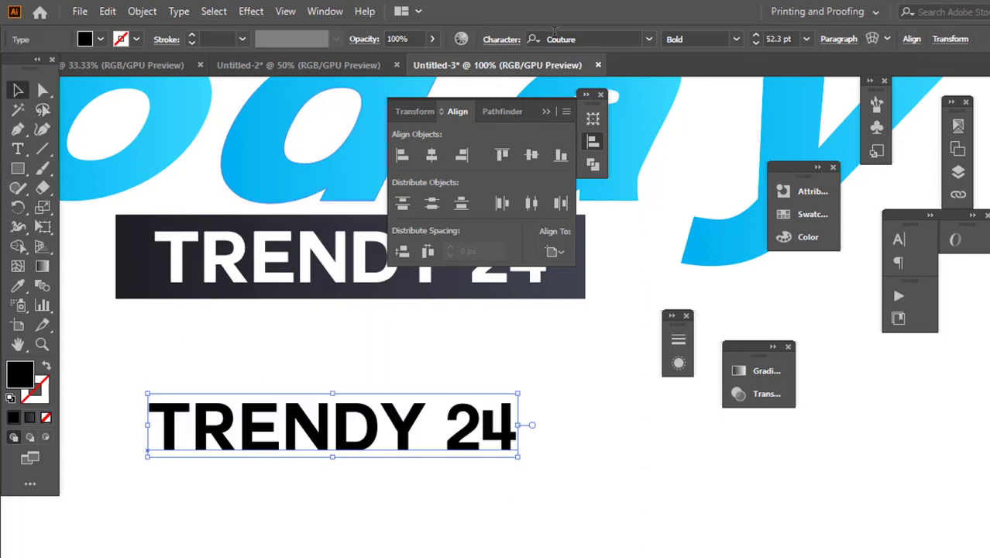
Step: Set the new TRENDY 24 line's tracking to 100 in the Character panel
{"action": "left_click", "coordinate": [512, 42]}
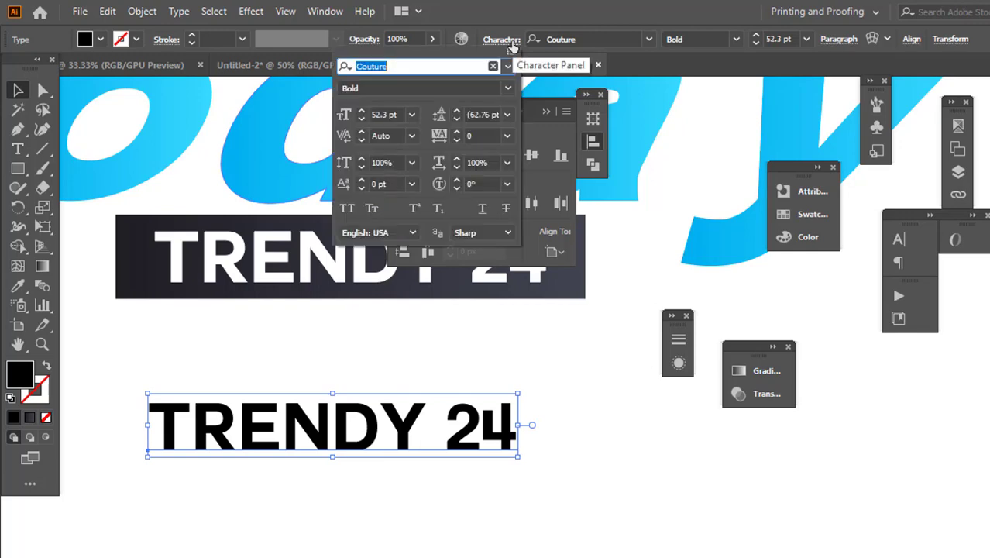
{"action": "left_click", "coordinate": [507, 137]}
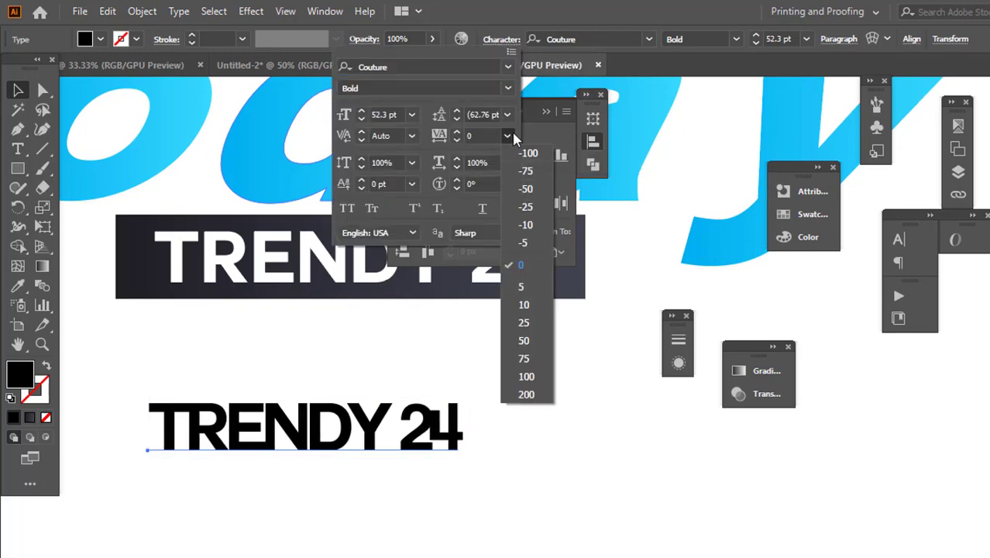
{"action": "key", "text": "Escape"}
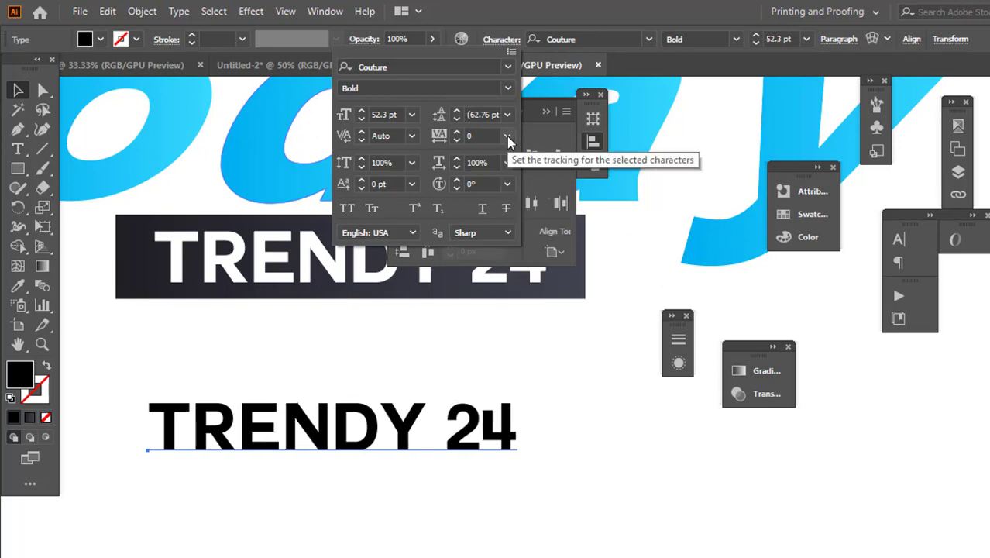
{"action": "left_click", "coordinate": [507, 138]}
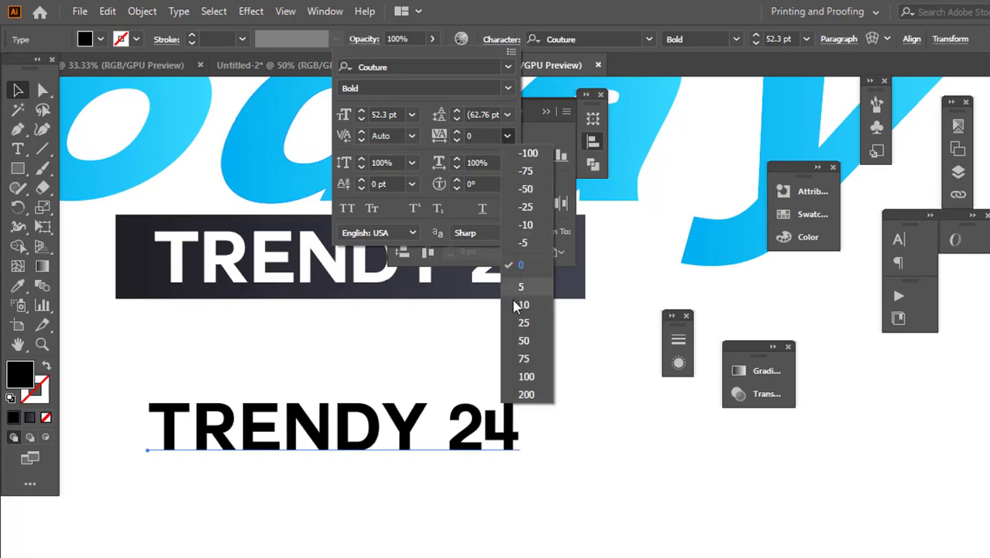
{"action": "left_click", "coordinate": [526, 377]}
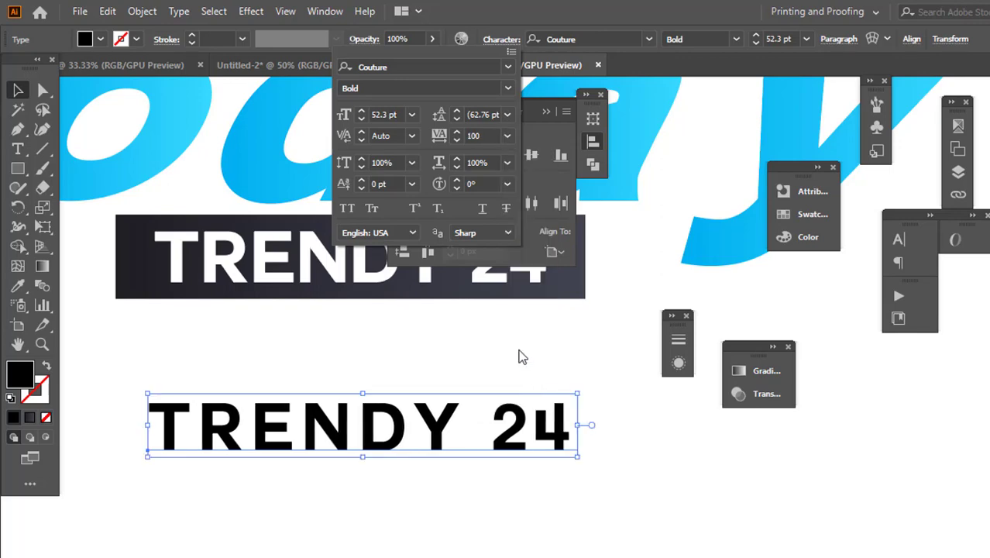
{"action": "left_click", "coordinate": [521, 357]}
{"action": "left_click", "coordinate": [476, 381]}
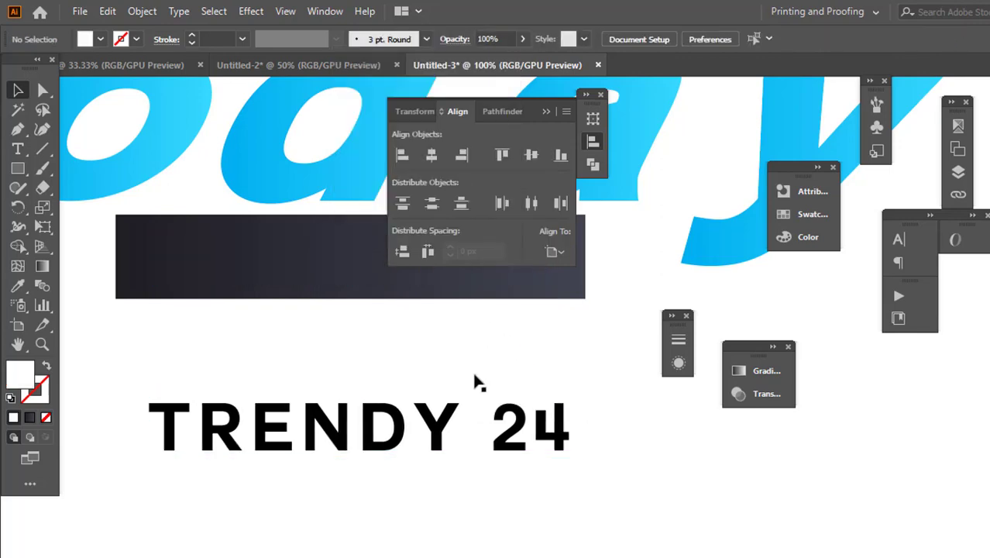
{"action": "left_click", "coordinate": [436, 421]}
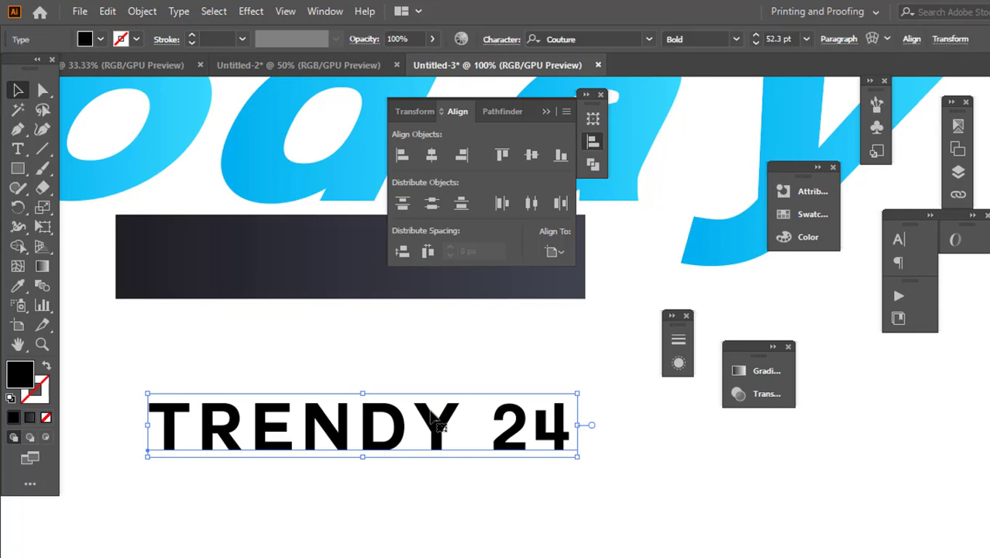
Step: Fill the TRENDY 24 text white and move it into the dark bar
{"action": "left_click", "coordinate": [100, 40]}
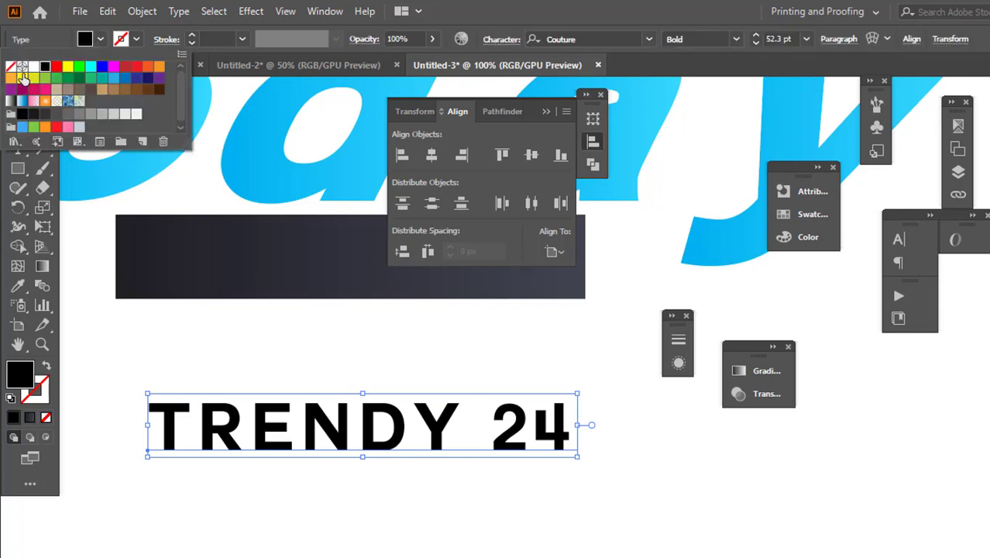
{"action": "left_click", "coordinate": [32, 67]}
{"action": "left_click_drag", "start_coordinate": [391, 419], "coordinate": [376, 271]}
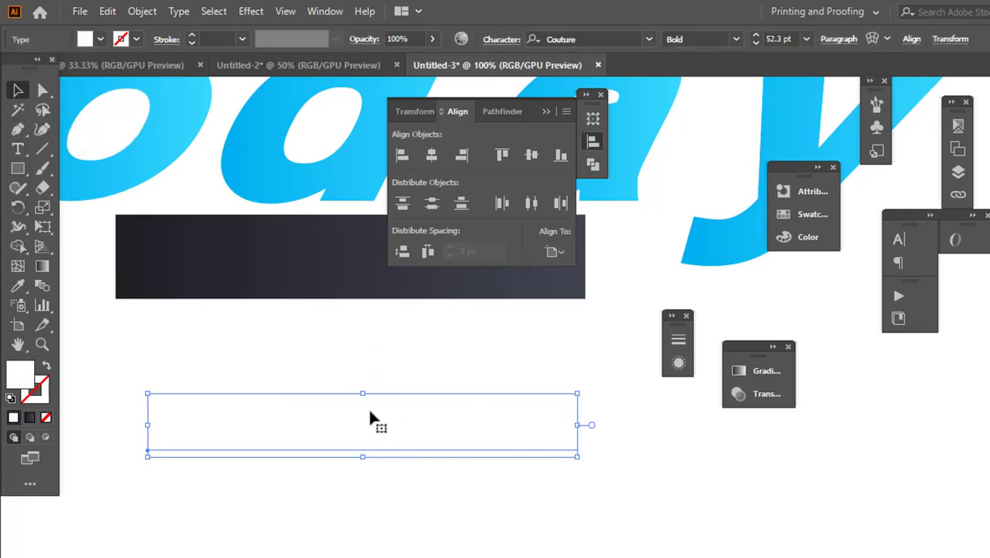
{"action": "scroll", "coordinate": [323, 348], "scroll_direction": "down", "scroll_amount": 2}
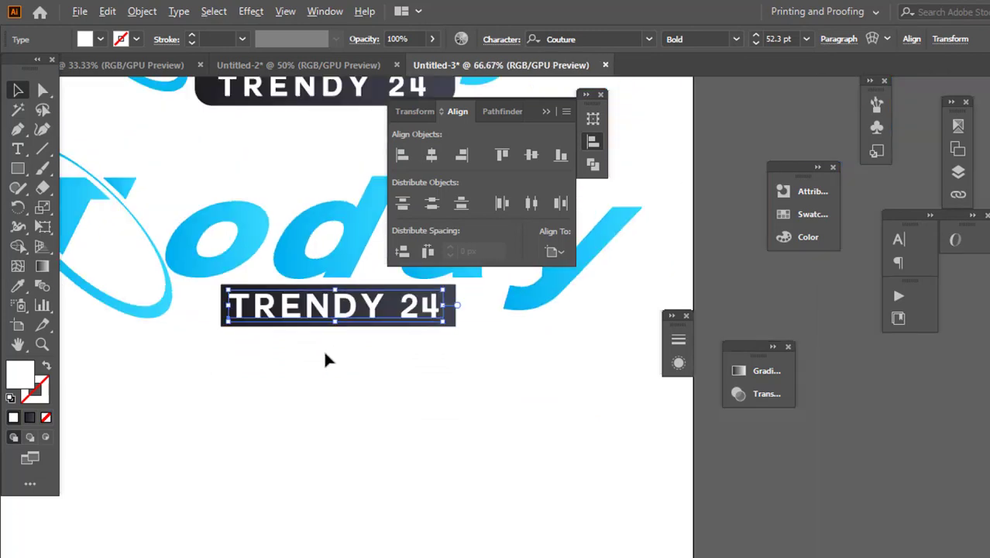
{"action": "scroll", "coordinate": [345, 388], "scroll_direction": "down", "scroll_amount": 1}
{"action": "left_click", "coordinate": [462, 392]}
Step: Stretch the dark bar wider to the right
{"action": "scroll", "coordinate": [449, 358], "scroll_direction": "up", "scroll_amount": 2}
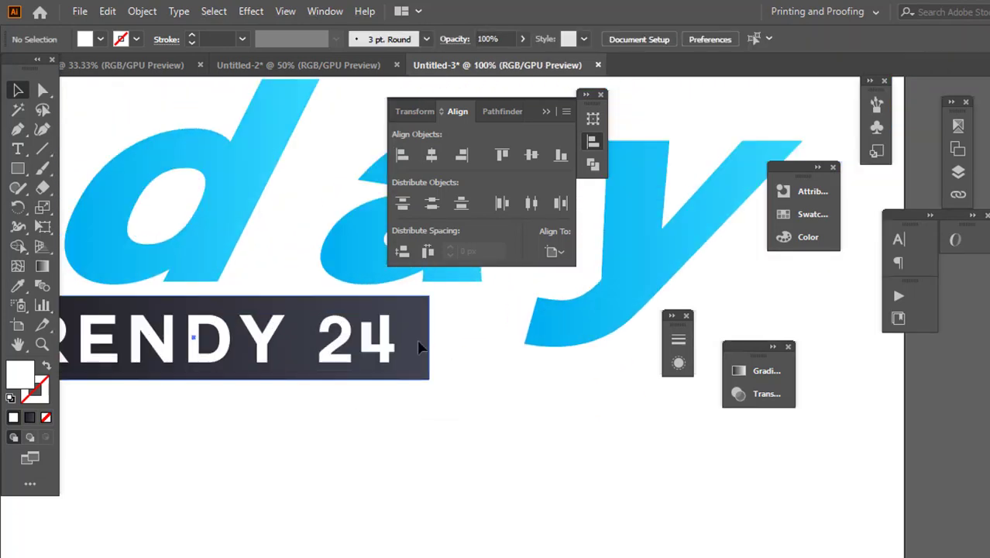
{"action": "left_click", "coordinate": [420, 343]}
{"action": "left_click_drag", "start_coordinate": [428, 338], "coordinate": [498, 344]}
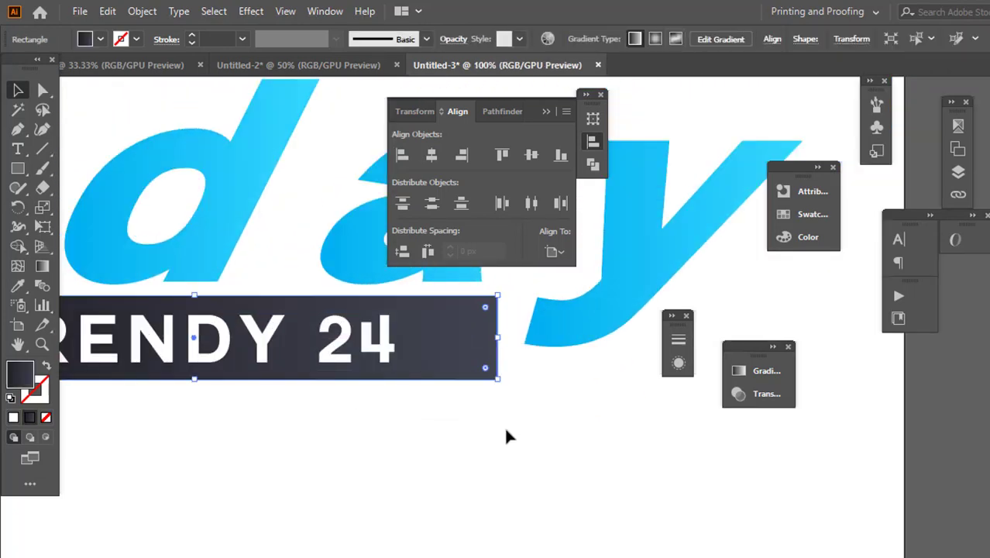
{"action": "scroll", "coordinate": [504, 426], "scroll_direction": "down", "scroll_amount": 1}
Step: Enlarge the TRENDY 24 text to 58.14 pt inside the bar
{"action": "left_click", "coordinate": [421, 374]}
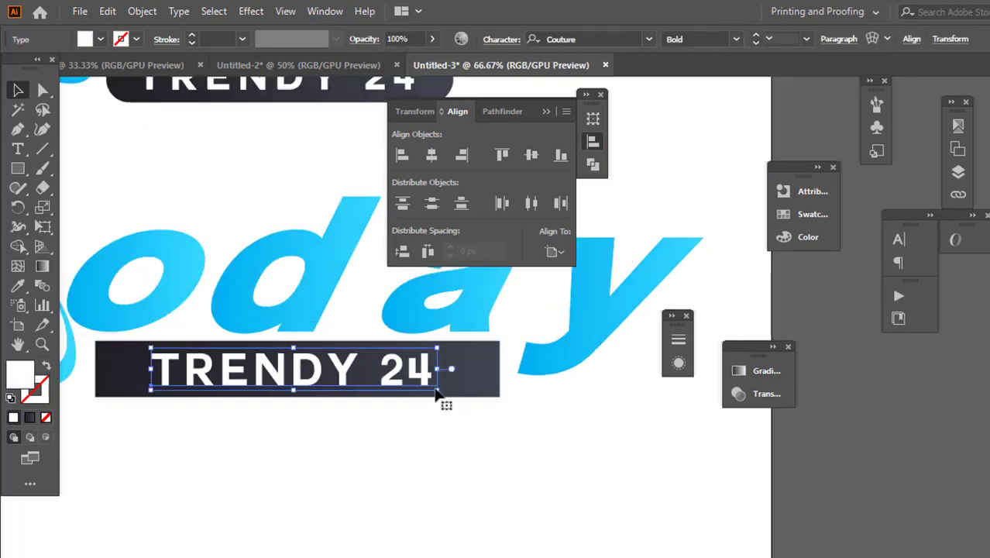
{"action": "left_click_drag", "start_coordinate": [438, 391], "coordinate": [457, 414]}
{"action": "left_click", "coordinate": [457, 414]}
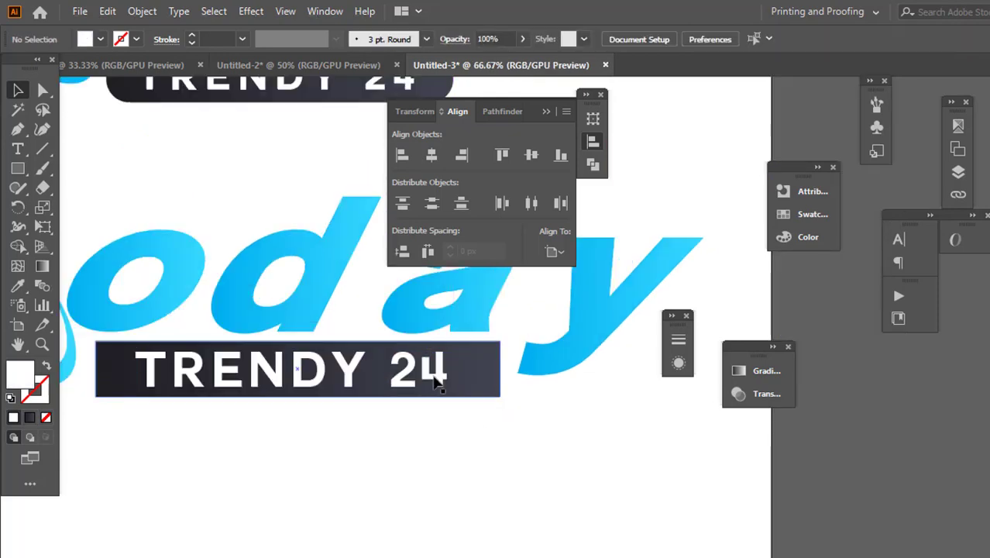
{"action": "left_click", "coordinate": [435, 375]}
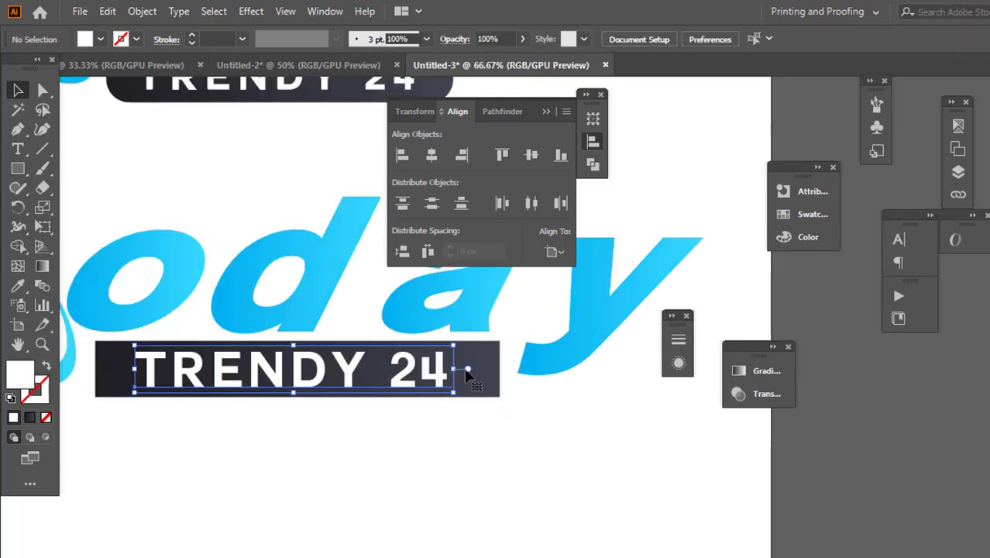
{"action": "left_click", "coordinate": [460, 422]}
{"action": "left_click", "coordinate": [431, 387]}
Step: Outline the TRENDY 24 text and centre it horizontally and vertically on the dark bar, using the bar as key object
{"action": "right_click", "coordinate": [481, 291]}
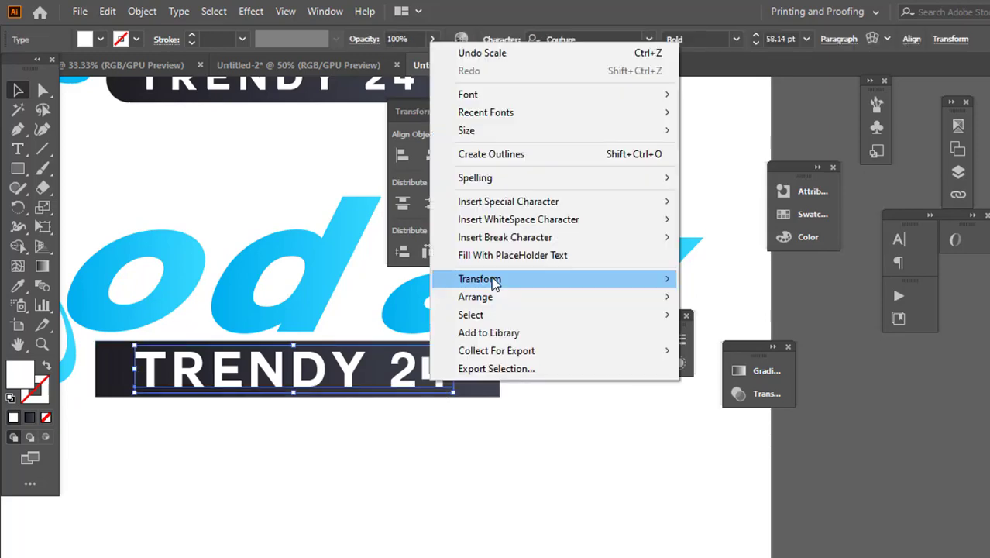
{"action": "left_click", "coordinate": [507, 152]}
{"action": "left_click", "coordinate": [319, 370], "text": "shift"}
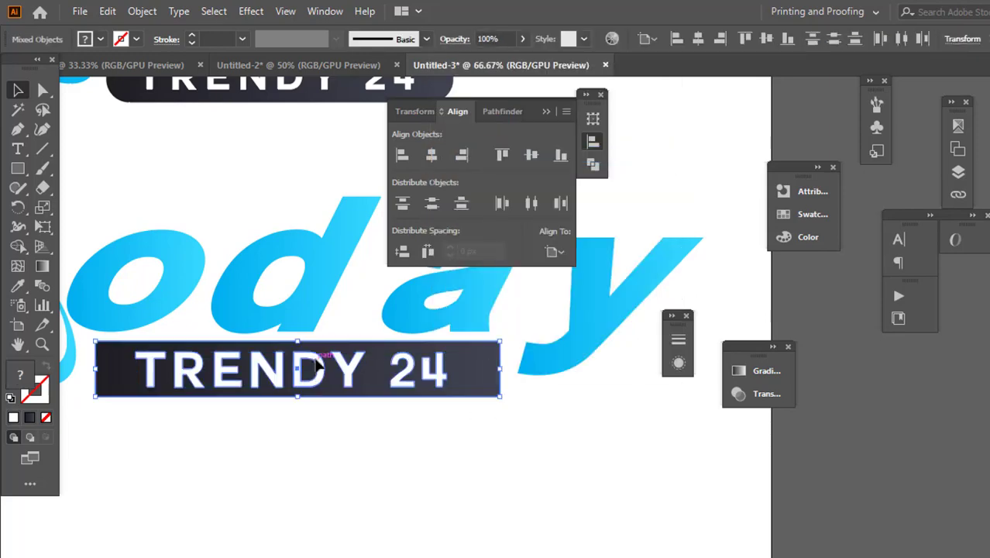
{"action": "left_click", "coordinate": [461, 385]}
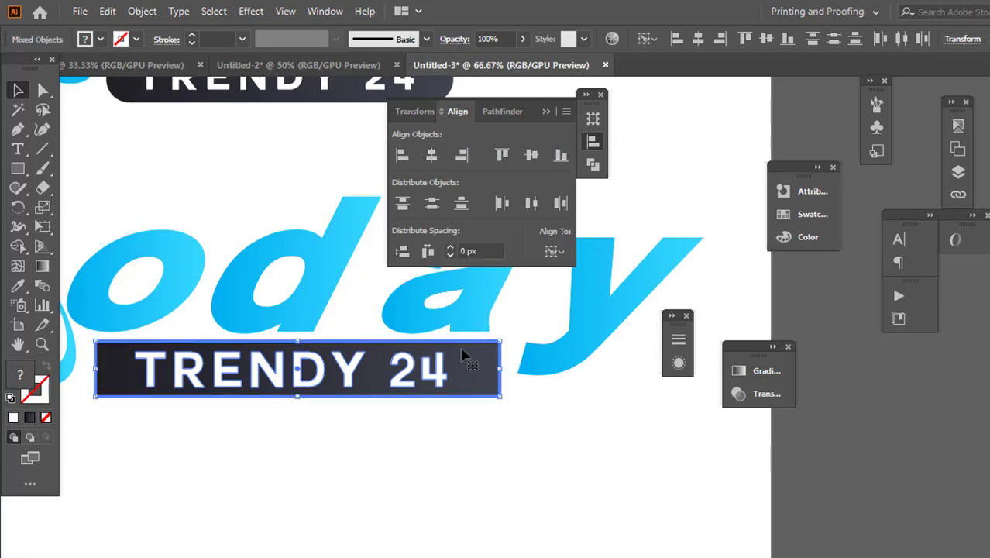
{"action": "left_click", "coordinate": [432, 155]}
{"action": "left_click", "coordinate": [531, 155]}
Step: Deselect everything and switch to the Direct Selection tool
{"action": "left_click", "coordinate": [423, 456]}
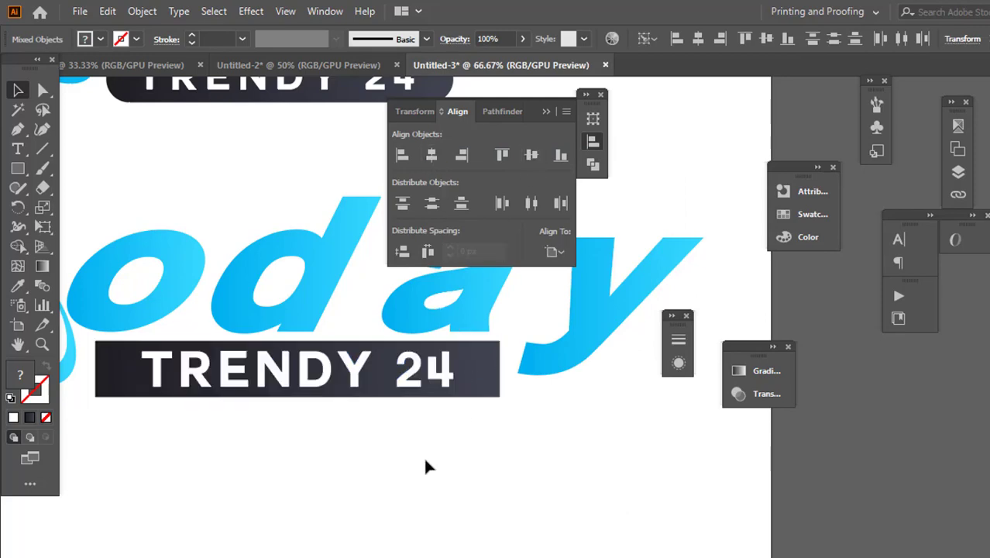
{"action": "scroll", "coordinate": [423, 455], "scroll_direction": "down", "scroll_amount": 1}
{"action": "left_click", "coordinate": [42, 90]}
Step: Round the dark bar's bottom-left and bottom-right corners to about 52.71 px radius with the live corner widget
{"action": "scroll", "coordinate": [190, 425], "scroll_direction": "up", "scroll_amount": 1}
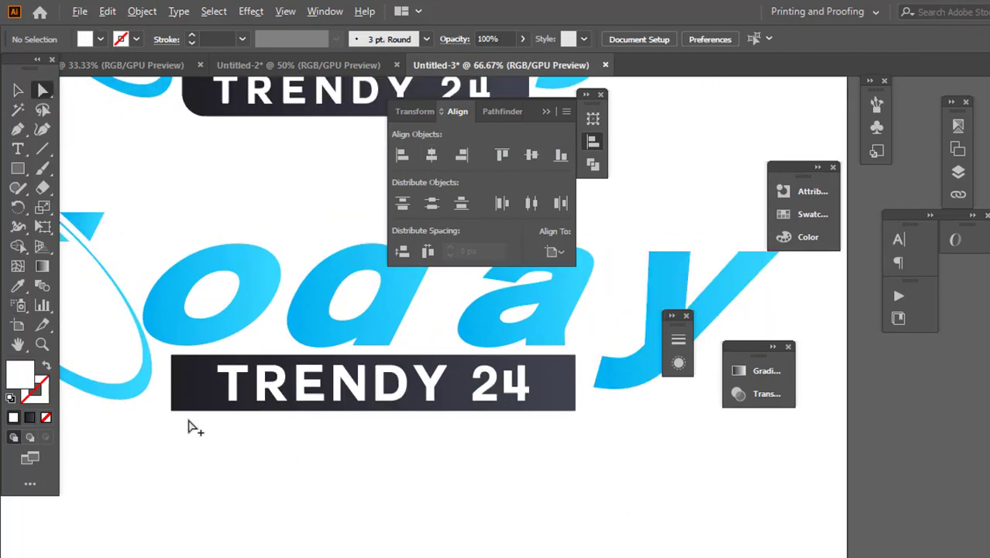
{"action": "scroll", "coordinate": [139, 411], "scroll_direction": "up", "scroll_amount": 1}
{"action": "scroll", "coordinate": [243, 409], "scroll_direction": "up", "scroll_amount": 4}
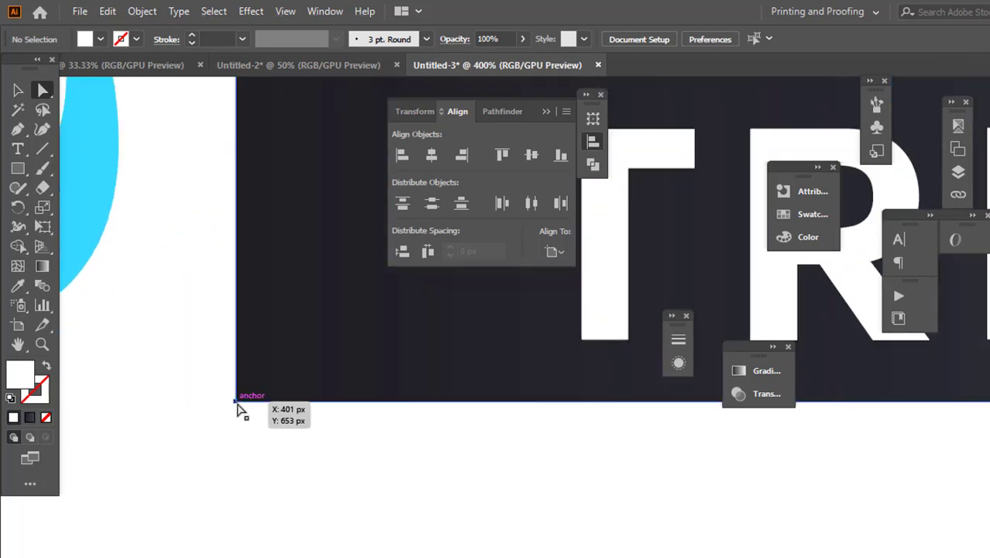
{"action": "left_click", "coordinate": [235, 401]}
{"action": "scroll", "coordinate": [166, 419], "scroll_direction": "down", "scroll_amount": 5}
{"action": "scroll", "coordinate": [542, 429], "scroll_direction": "up", "scroll_amount": 3}
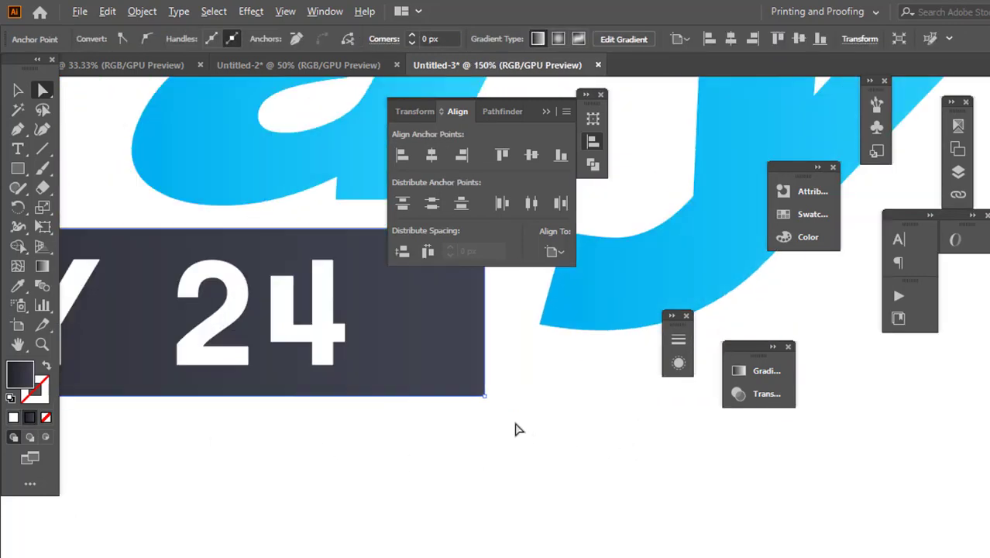
{"action": "scroll", "coordinate": [470, 407], "scroll_direction": "up", "scroll_amount": 1}
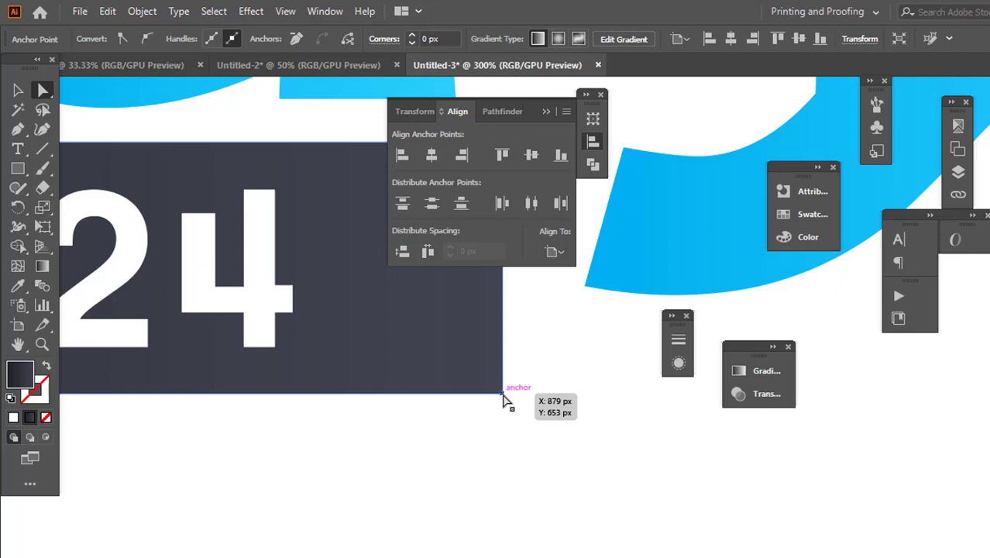
{"action": "left_click", "coordinate": [503, 394]}
{"action": "scroll", "coordinate": [504, 397], "scroll_direction": "down", "scroll_amount": 2}
{"action": "scroll", "coordinate": [504, 397], "scroll_direction": "down", "scroll_amount": 2}
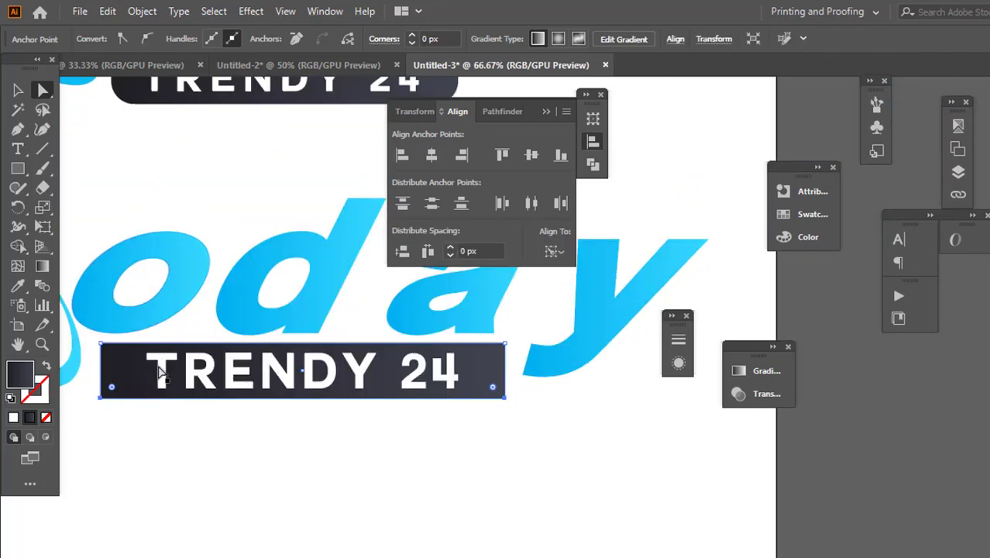
{"action": "left_click_drag", "start_coordinate": [111, 386], "coordinate": [151, 354]}
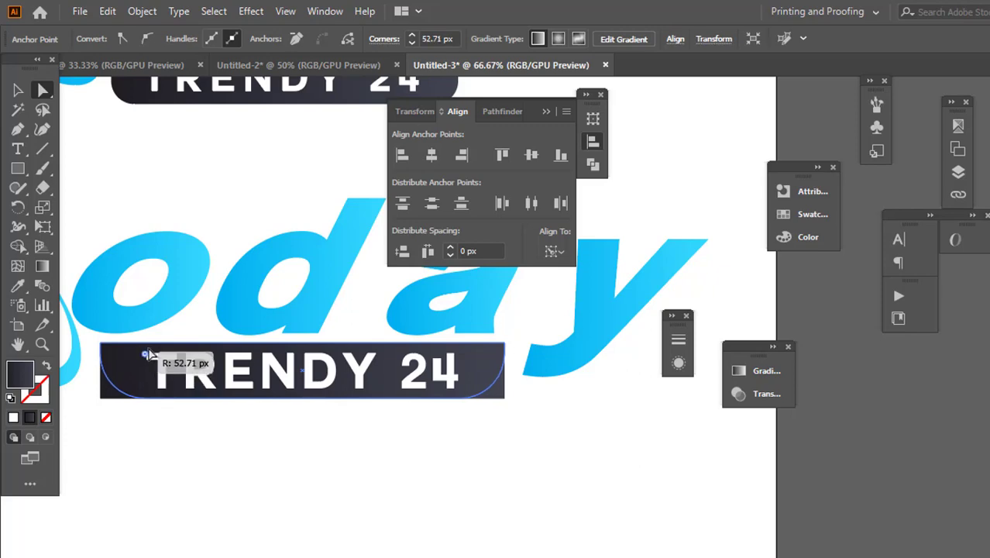
{"action": "left_click", "coordinate": [17, 89]}
Step: Marquee-select the upper Today logo, drag it onto the pasteboard above the artboard, then deselect
{"action": "left_click", "coordinate": [181, 166]}
{"action": "scroll", "coordinate": [230, 240], "scroll_direction": "down", "scroll_amount": 2}
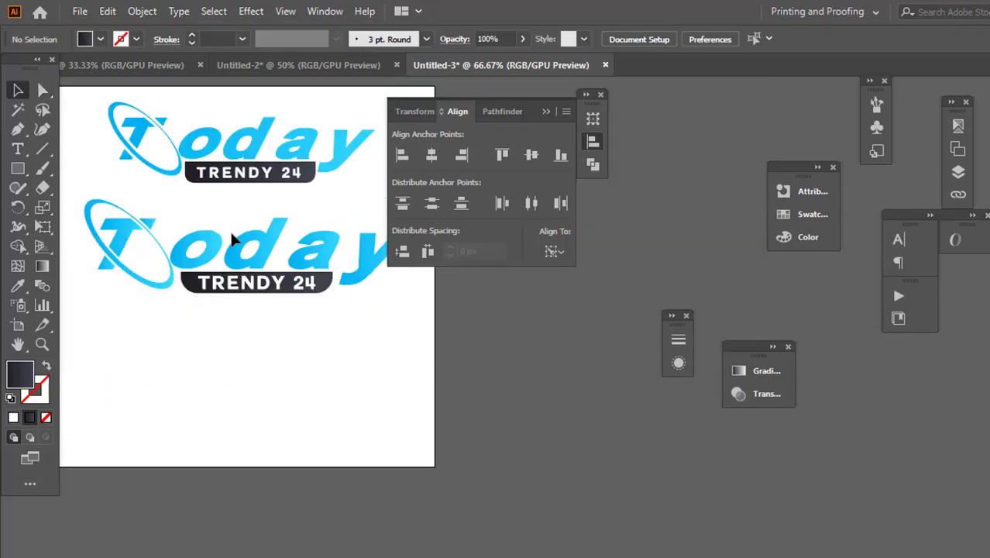
{"action": "scroll", "coordinate": [231, 240], "scroll_direction": "up", "scroll_amount": 3}
{"action": "left_click_drag", "start_coordinate": [112, 144], "coordinate": [362, 305]}
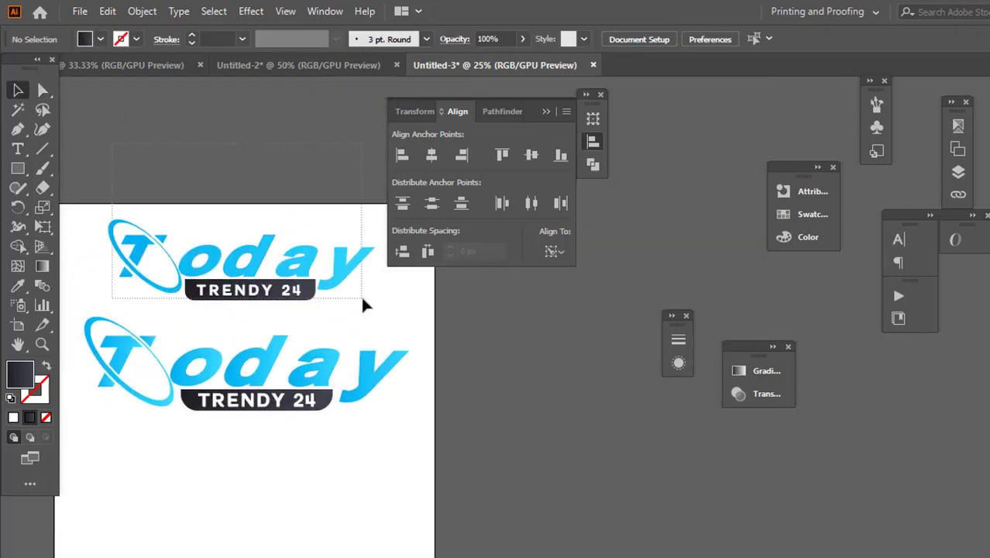
{"action": "left_click_drag", "start_coordinate": [340, 271], "coordinate": [322, 162]}
{"action": "left_click", "coordinate": [649, 379]}
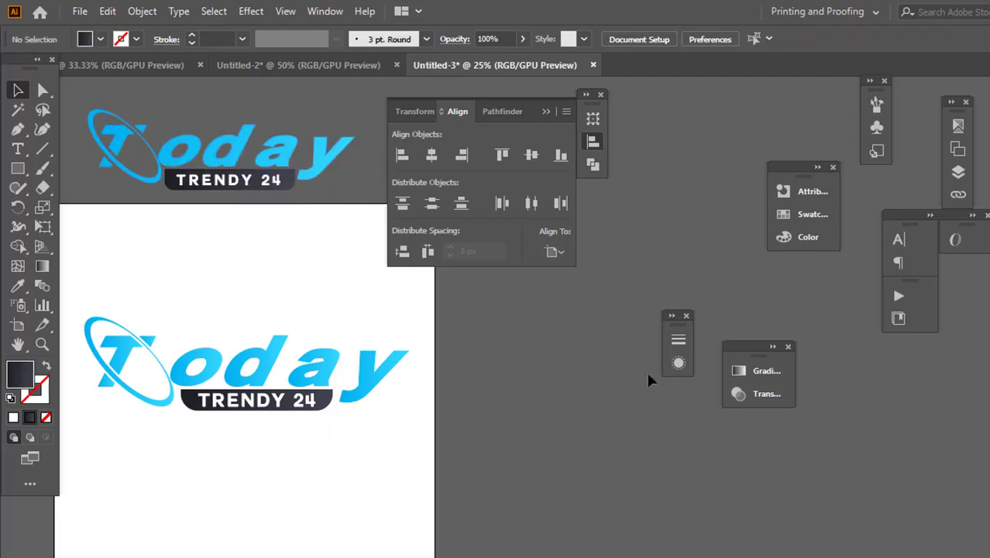